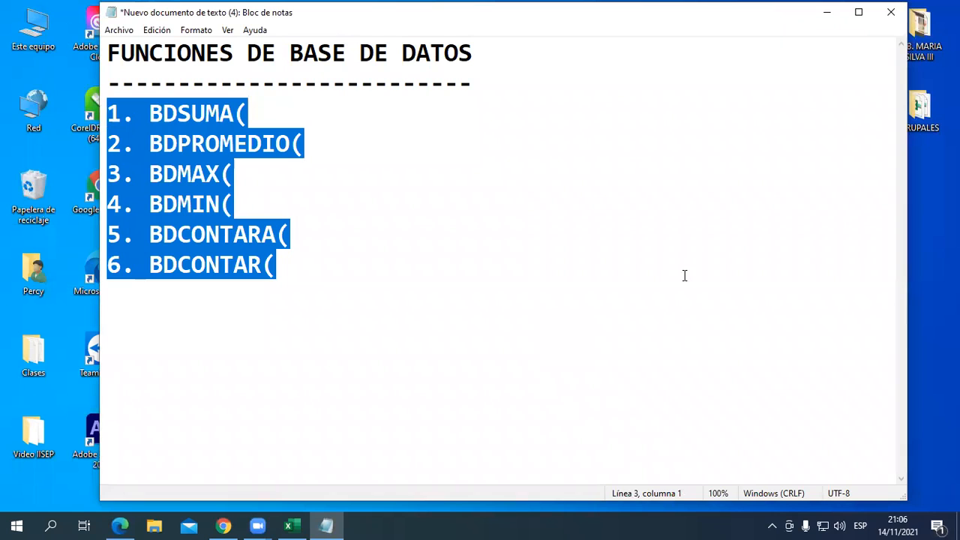
Switch to the FUNCIONES DE BD workbook in Excel and size column H to fit the PRODUCTOS heading on sheet PRACTICA1.
click(828, 21)
click(303, 519)
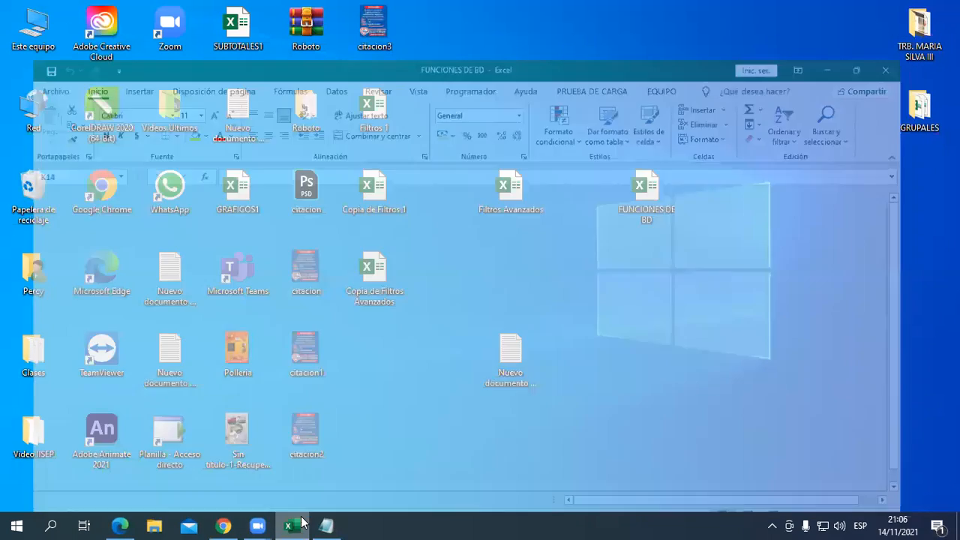
click(513, 335)
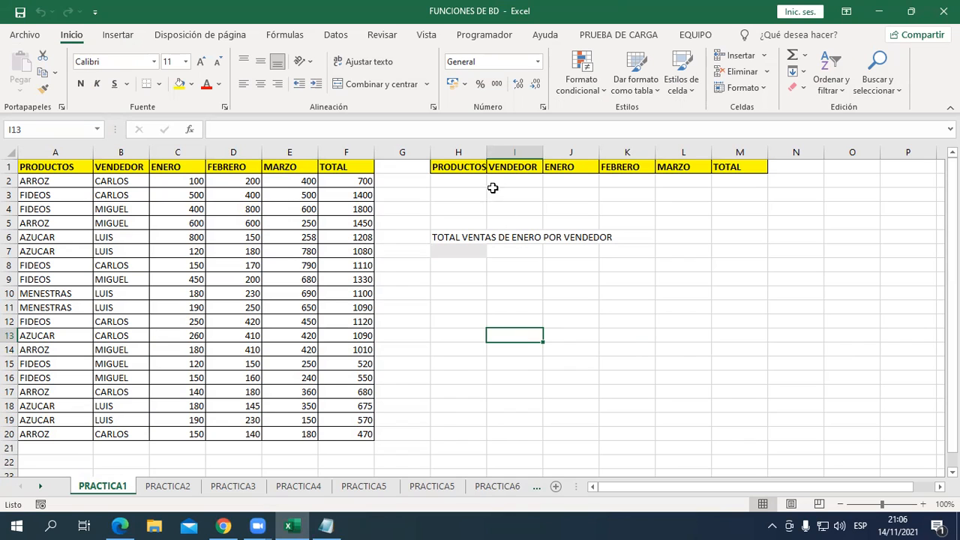
double_click(487, 152)
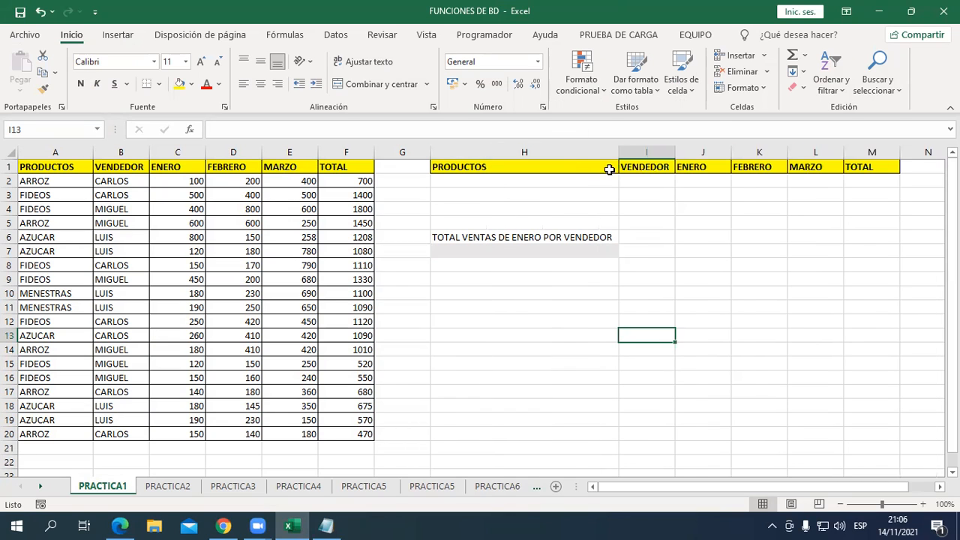
drag(619, 154, 493, 155)
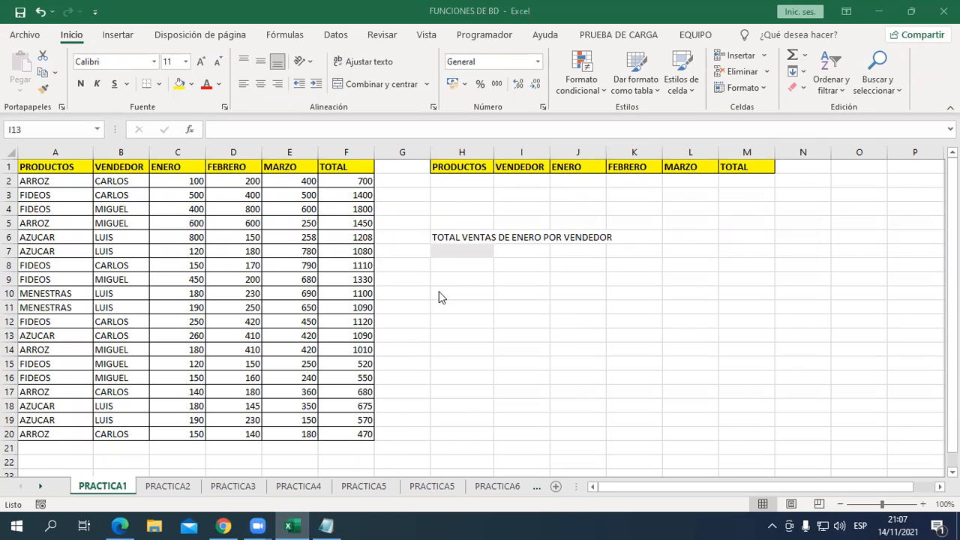
click(461, 166)
drag(461, 166, 739, 175)
click(682, 364)
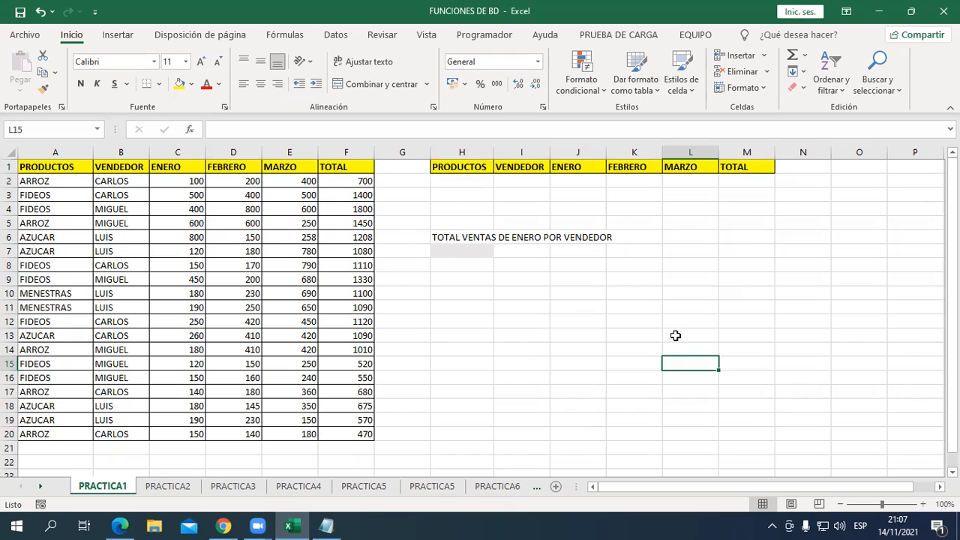
drag(475, 252, 479, 265)
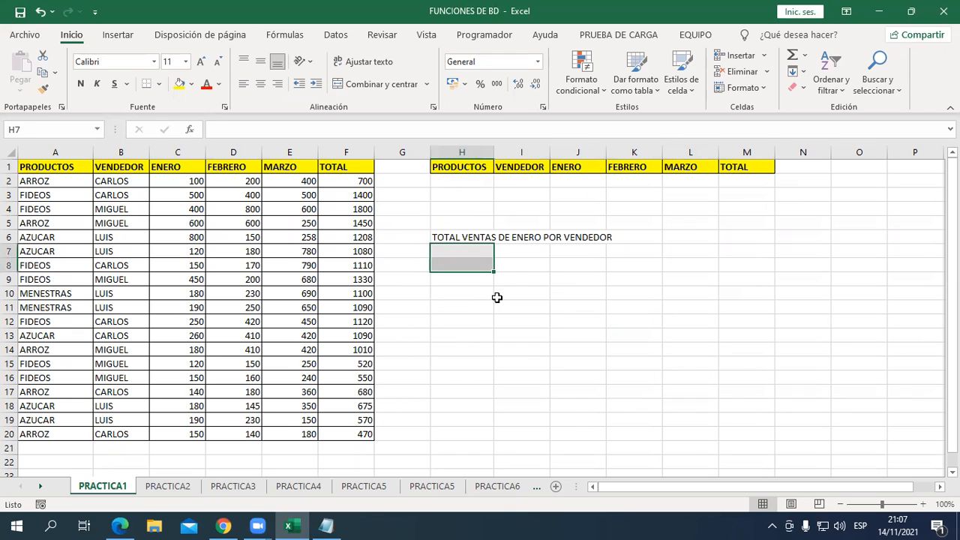
click(474, 255)
drag(195, 181, 193, 434)
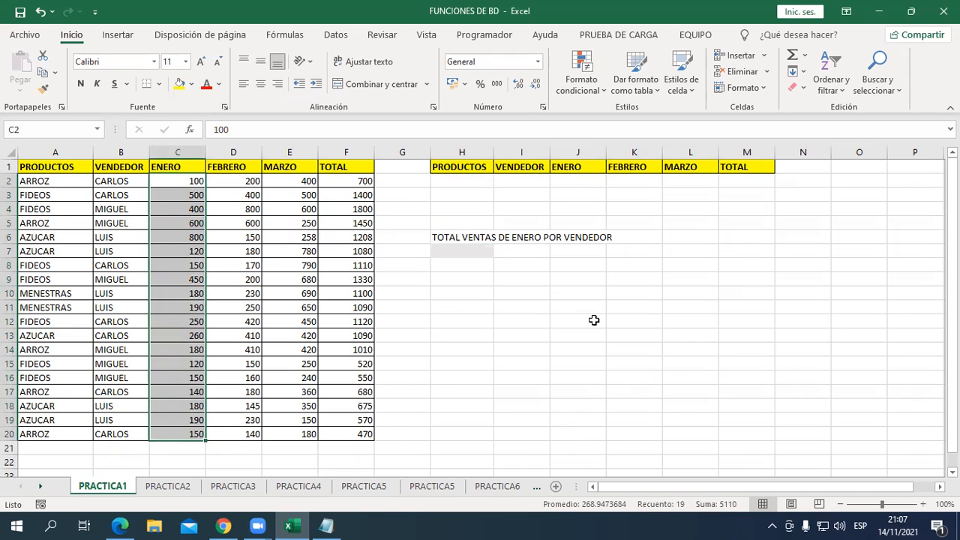
click(464, 250)
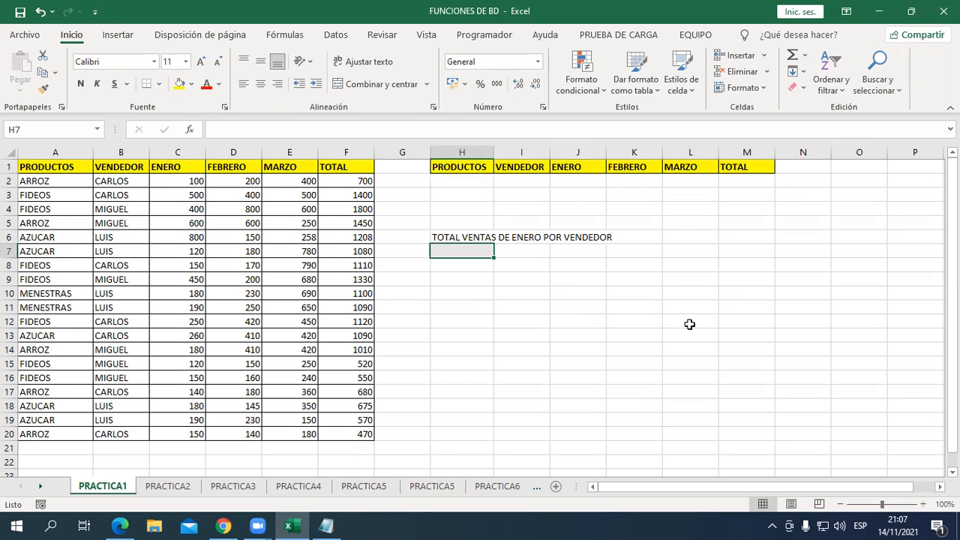
Enter the vendor name found in B2 as the criterion under the VENDEDOR heading in cell I2.
click(525, 181)
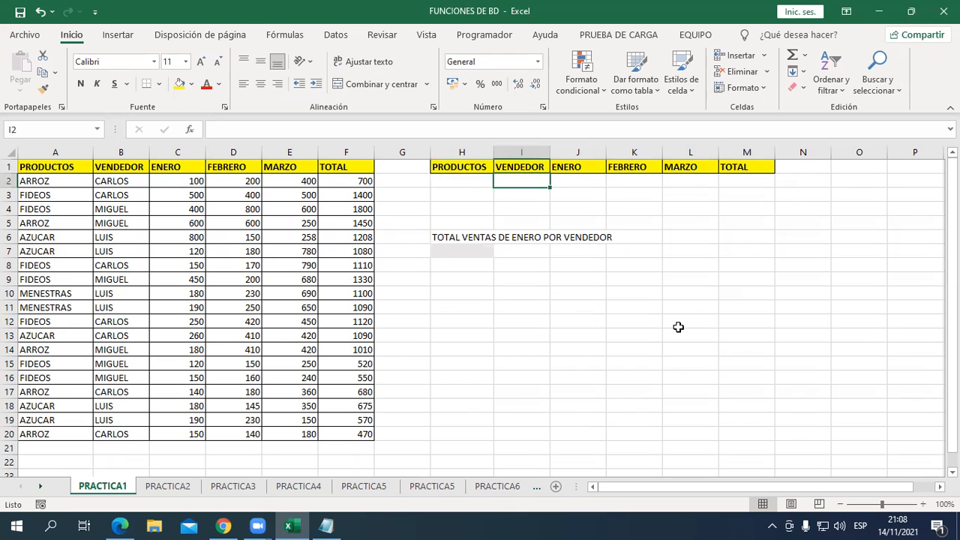
text(CARLOS)
key(Return)
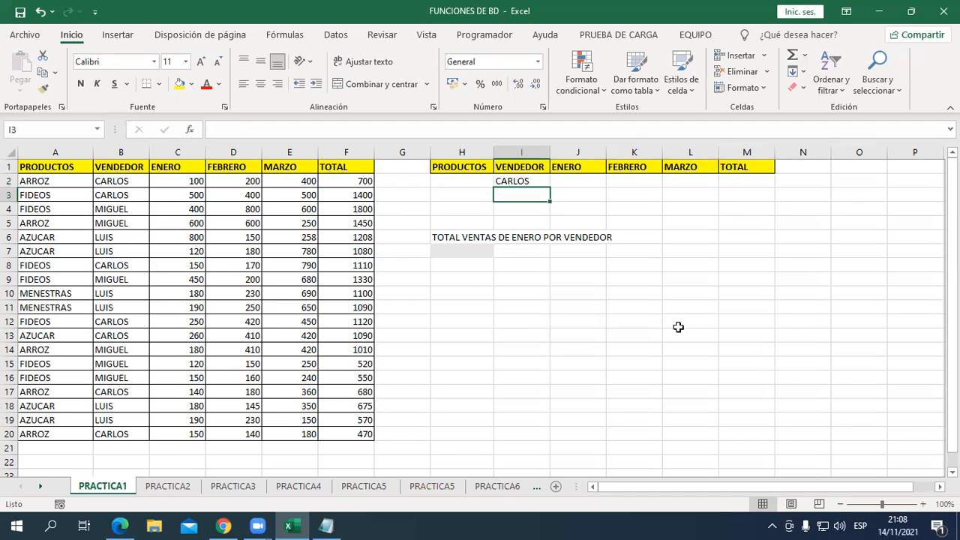
Begin a formula in cell H7 with =BD to list the database functions.
click(157, 281)
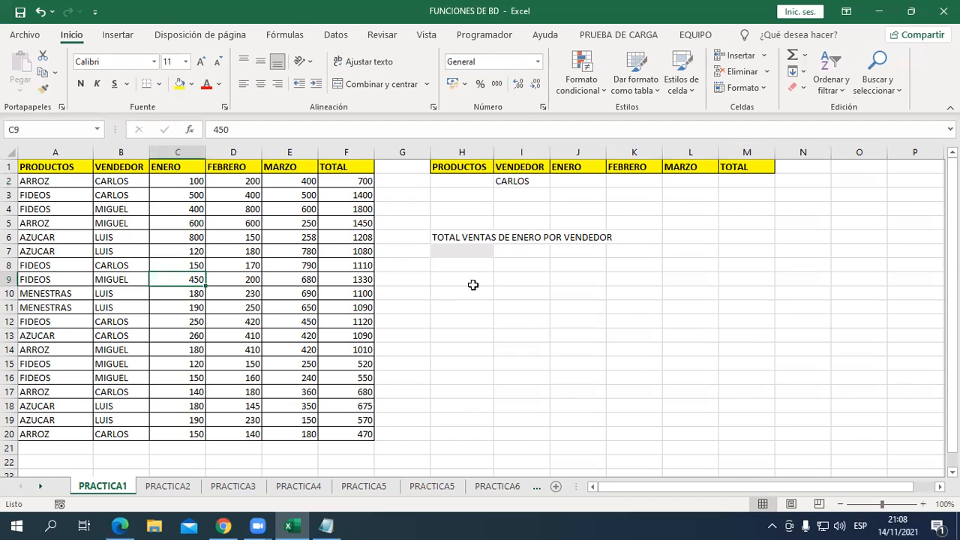
click(485, 252)
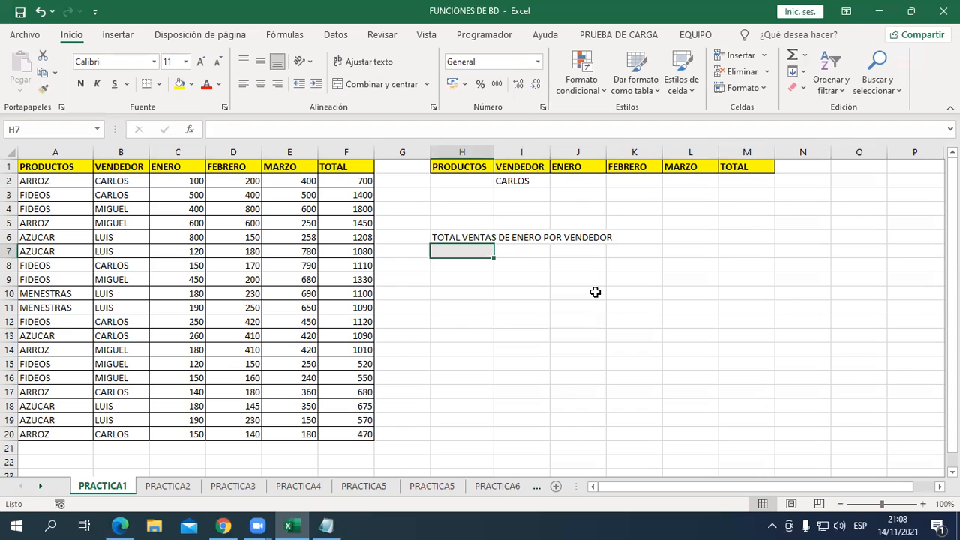
text(=BD)
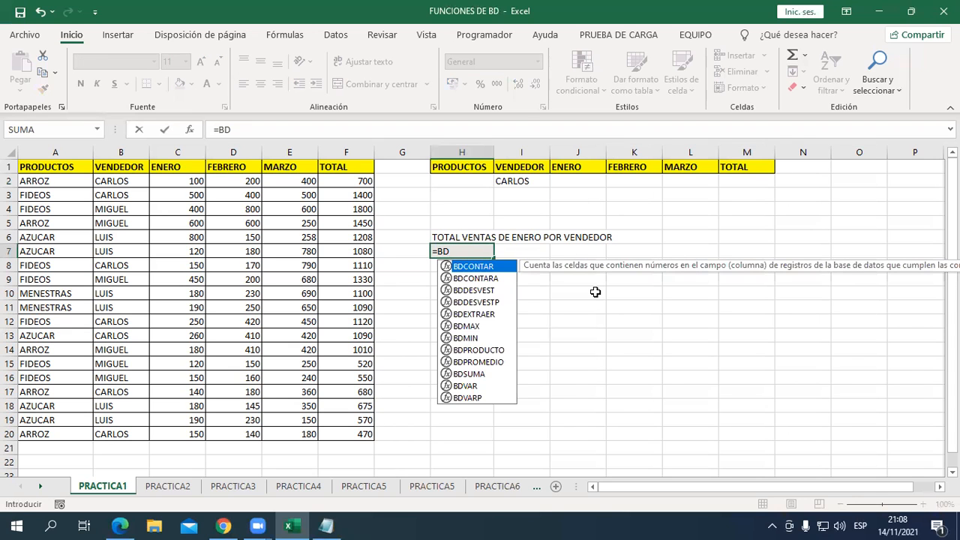
Examine the suggested database functions and their descriptions, from BDCONTAR through BDVARP.
key(Down)
key(Down)
key(Down)
key(Down)
key(Up)
key(Up)
key(Up)
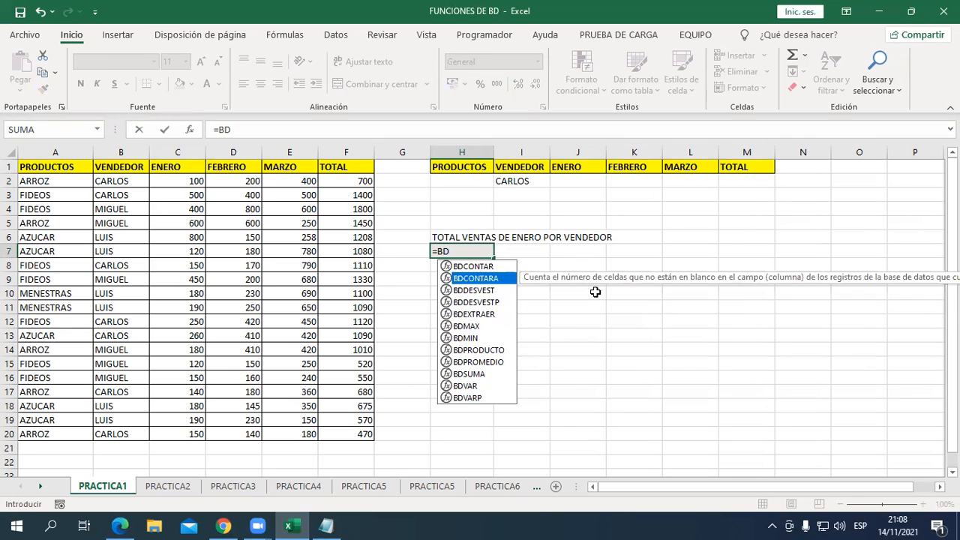
key(Down)
key(Down)
key(Down)
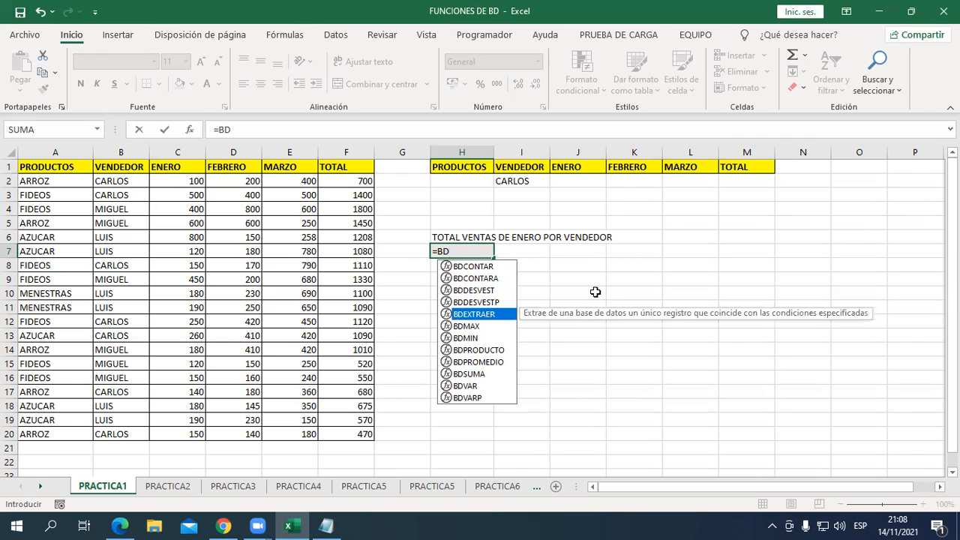
key(Down)
key(Down)
key(Down)
key(Down)
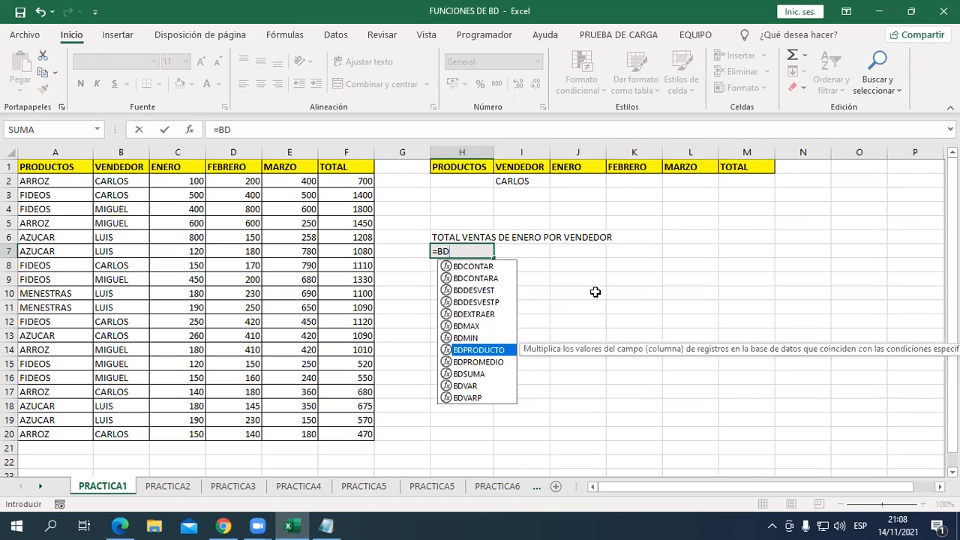
key(Down)
key(Down)
key(Down)
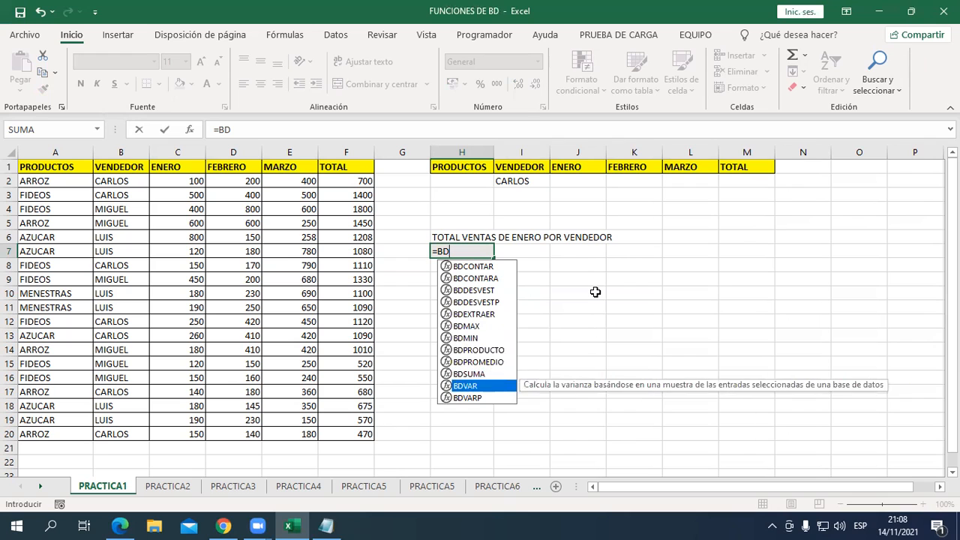
key(Up)
key(Up)
key(Up)
key(Up)
key(Up)
key(Up)
key(Up)
key(Up)
key(Up)
key(Up)
key(Up)
key(Down)
key(Down)
key(Down)
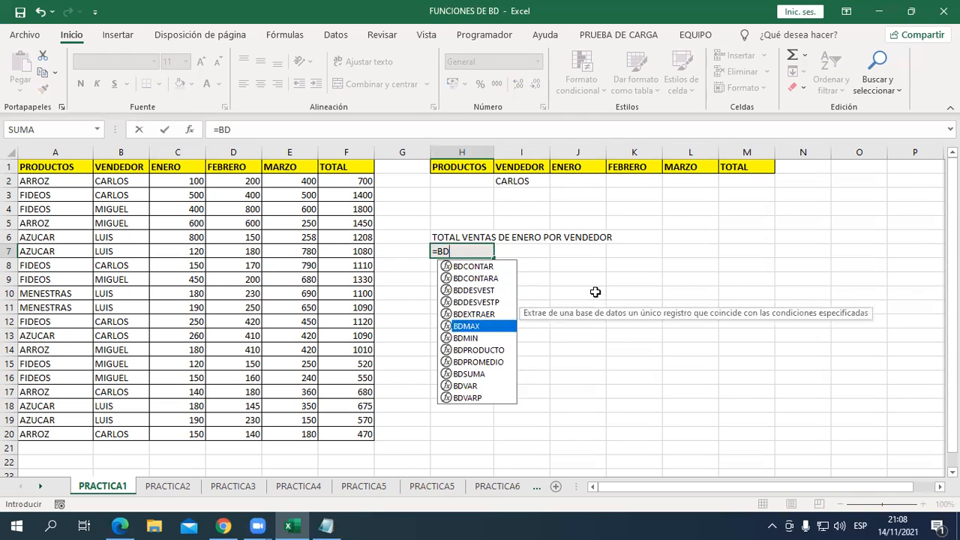
key(Page_Down)
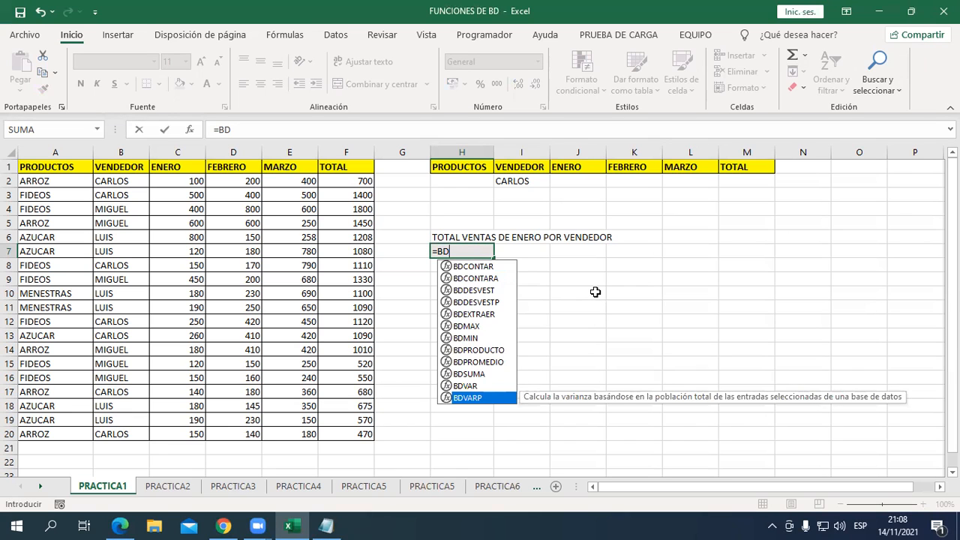
key(Up)
key(Up)
key(Up)
key(Up)
key(Up)
key(Up)
key(Up)
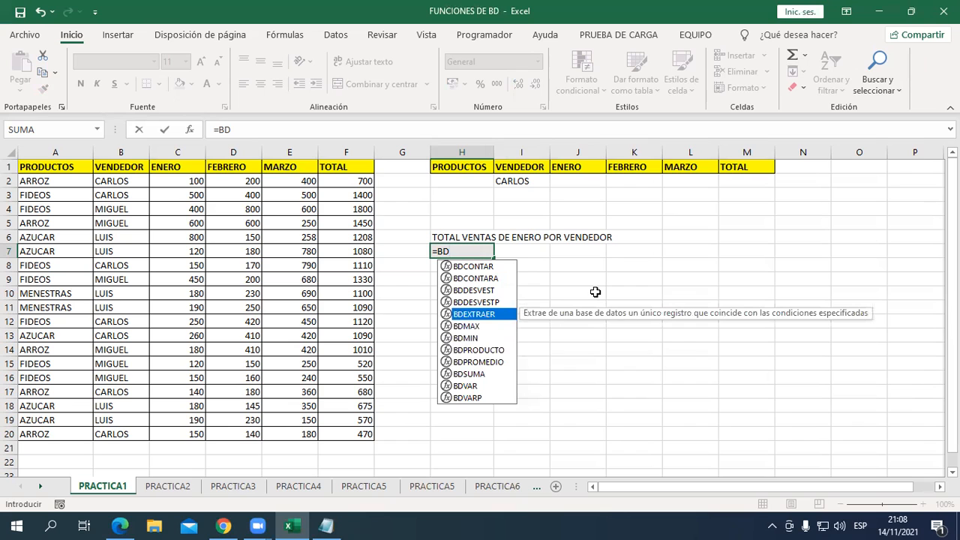
Choose BDSUMA in H7 with A1:F20 as the database and "ENERO" as the field name.
text(S)
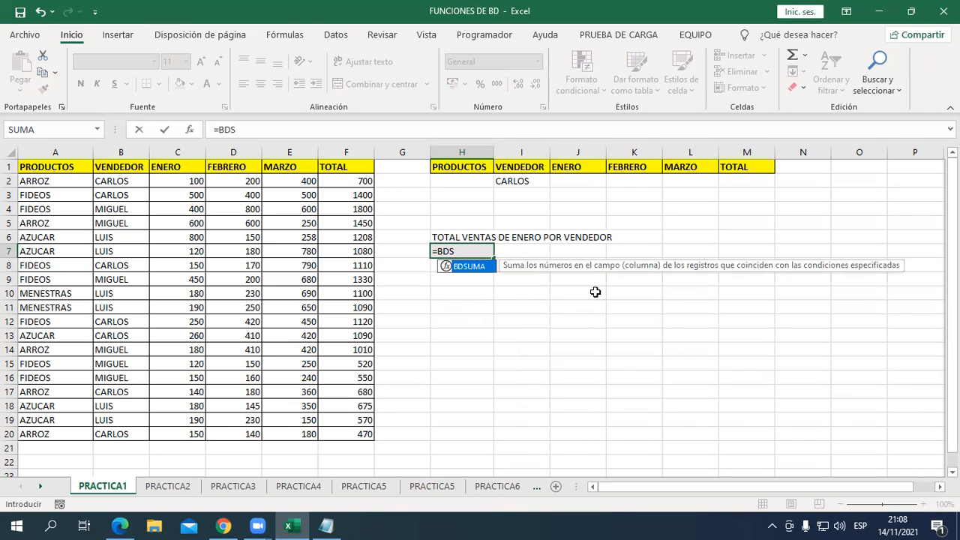
key(Tab)
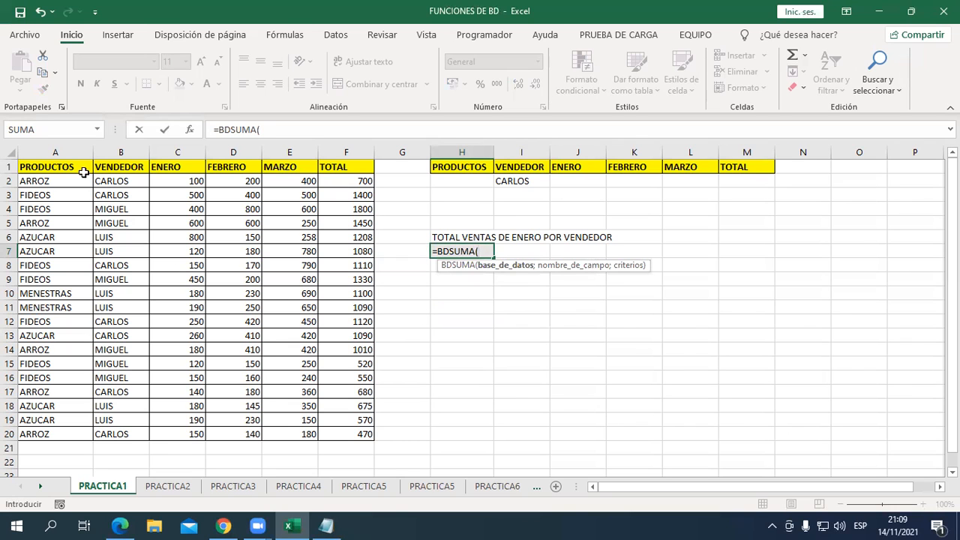
drag(69, 167, 349, 436)
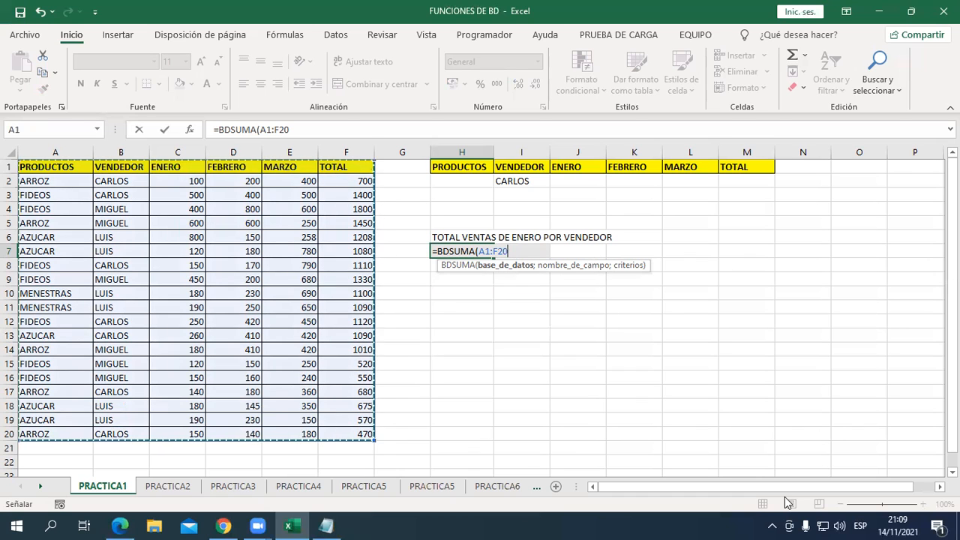
text(;)
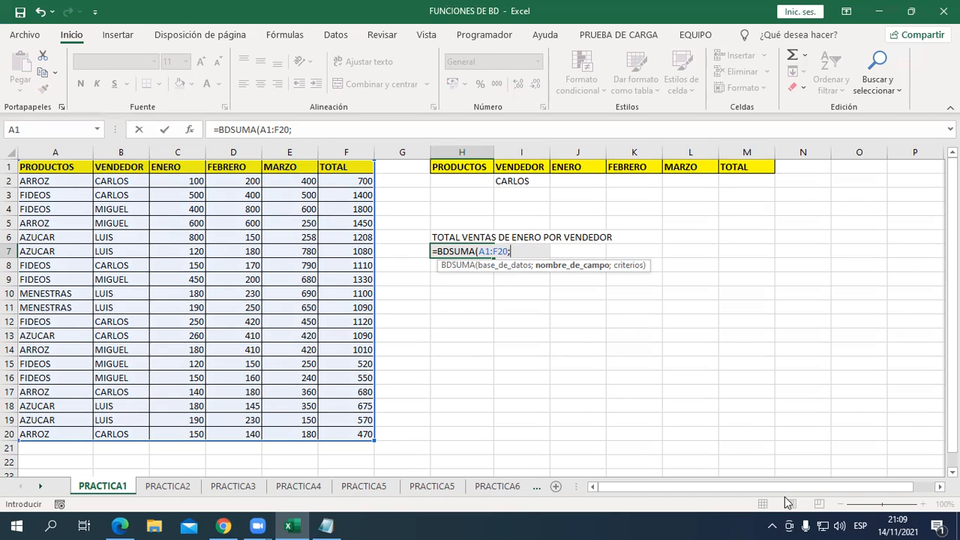
text("ENERO")
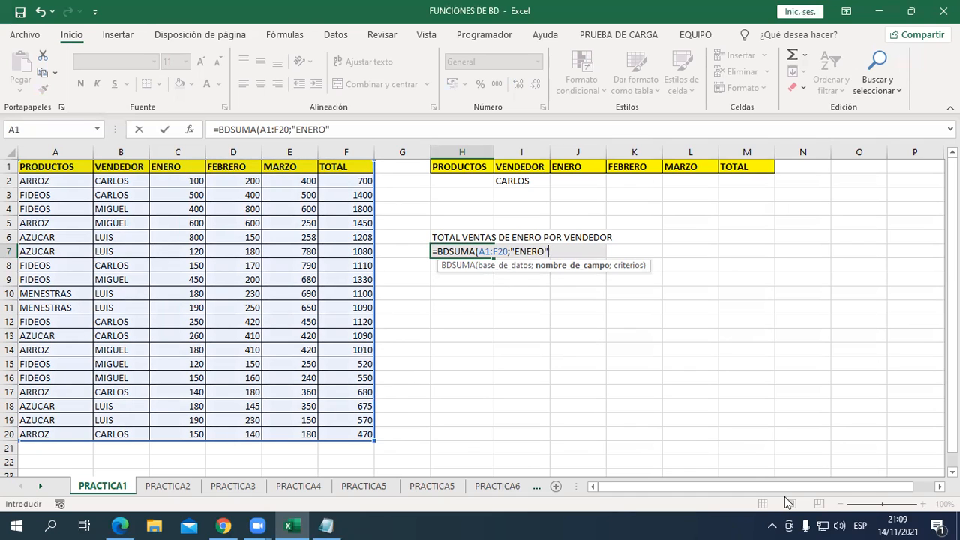
text(;)
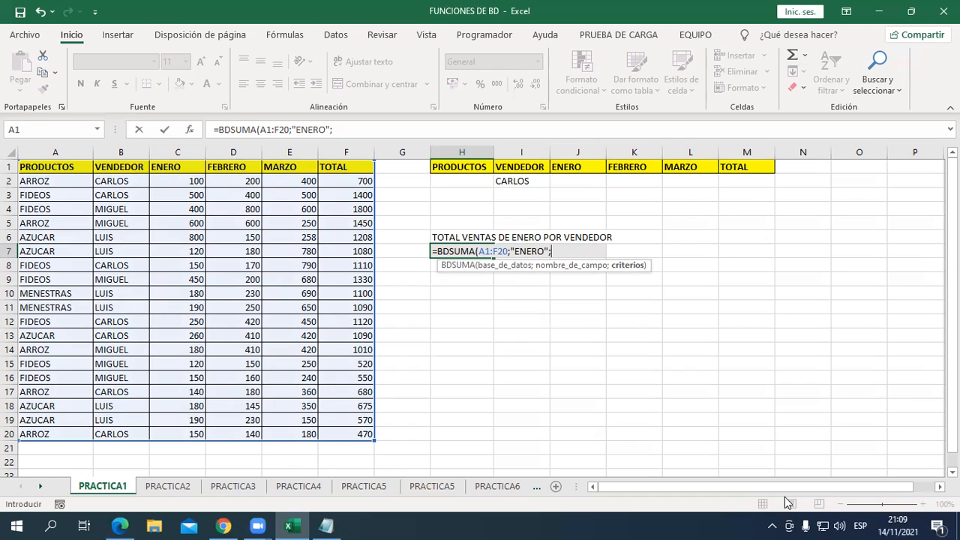
drag(480, 168, 762, 168)
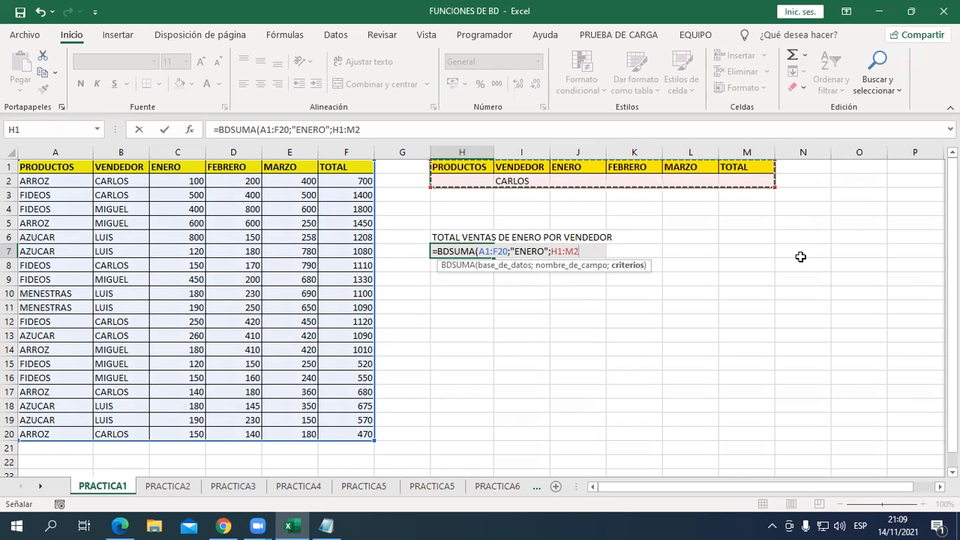
key(BackSpace)
key(BackSpace)
key(BackSpace)
key(BackSpace)
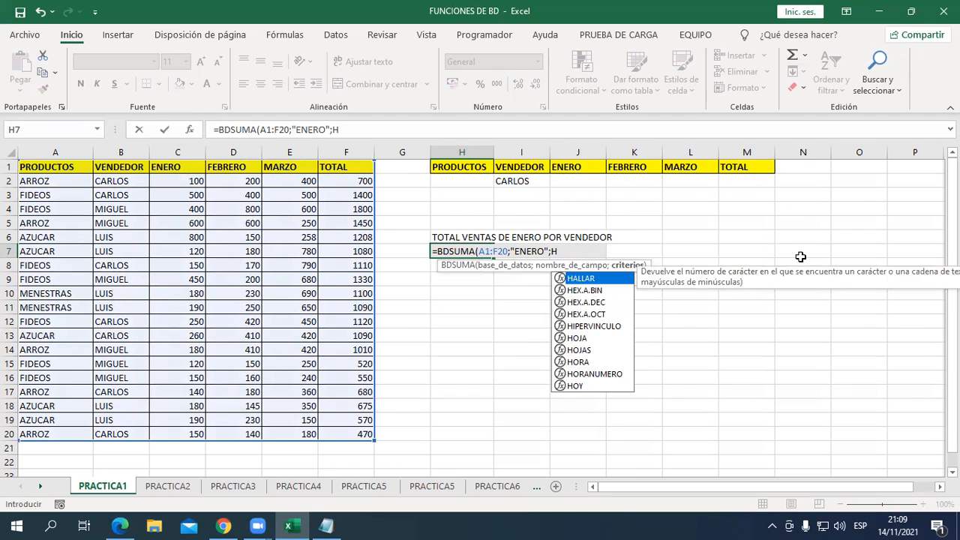
key(BackSpace)
Set the criteria argument to I1:I2 and complete the formula as =BDSUMA(A1:F20;"ENERO";I1:I2).
click(519, 179)
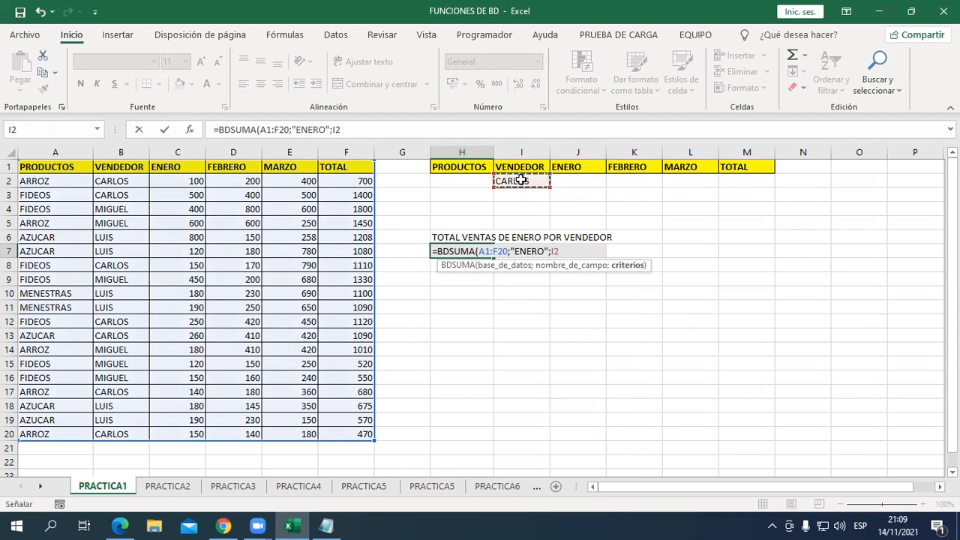
drag(517, 166, 523, 182)
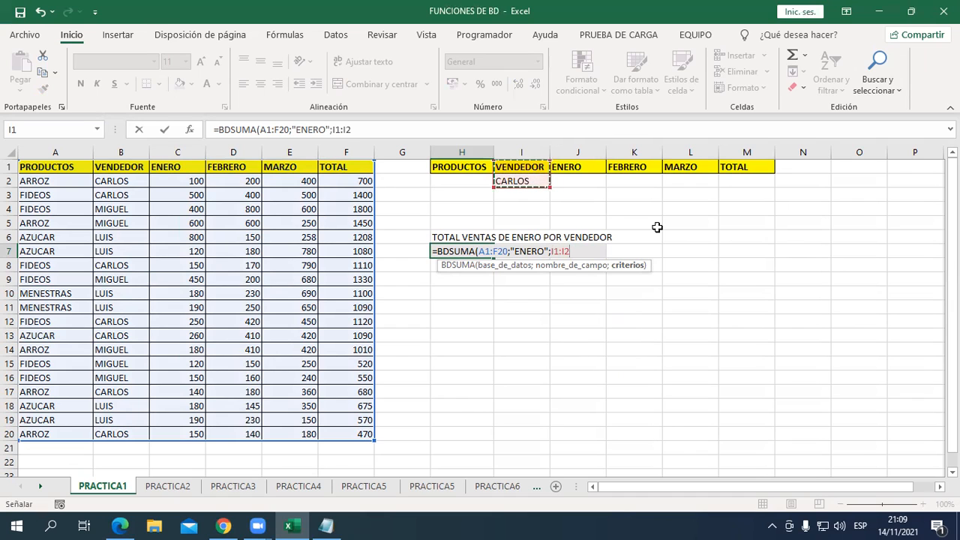
text())
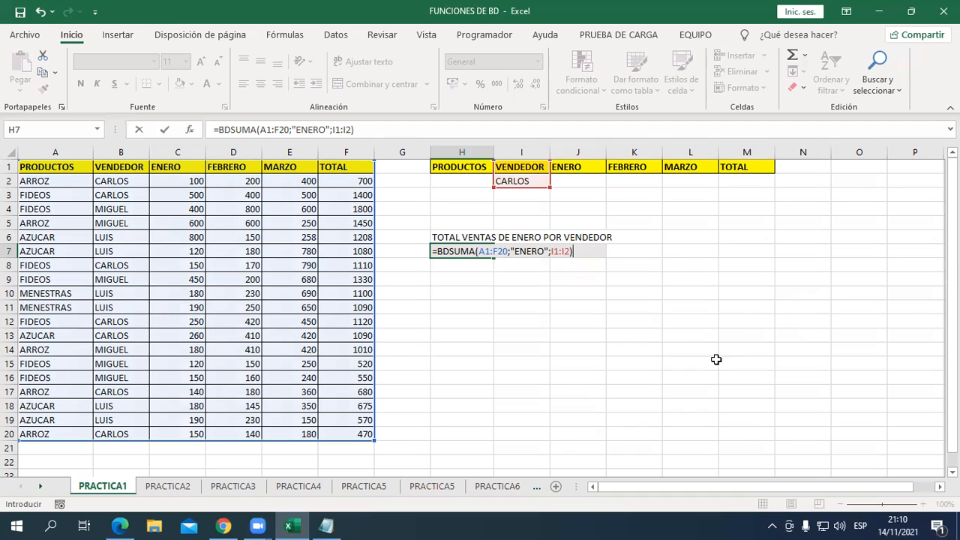
click(536, 252)
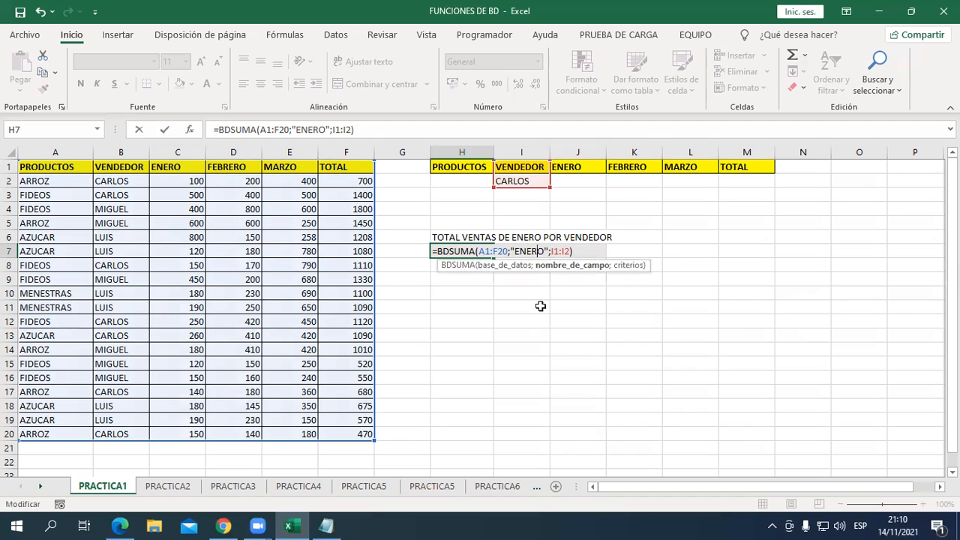
click(563, 251)
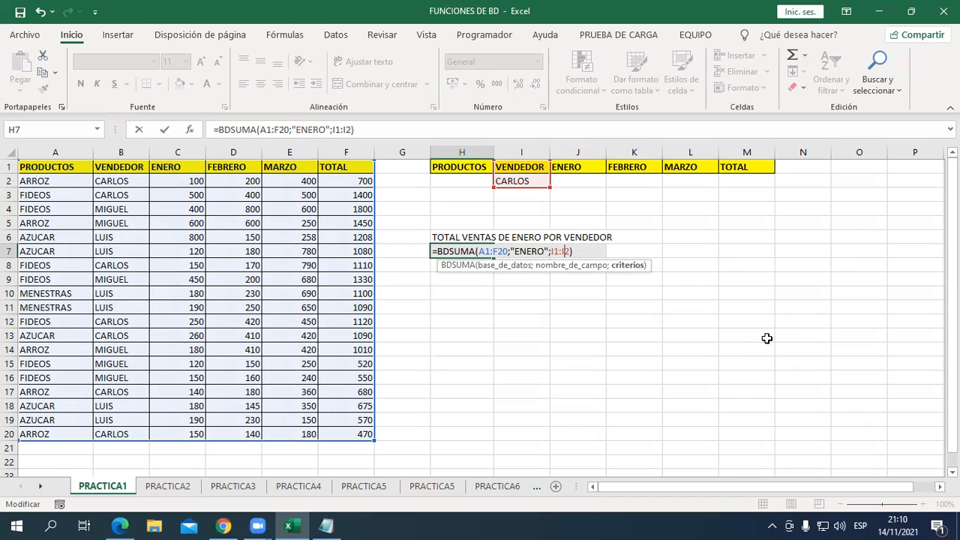
key(Return)
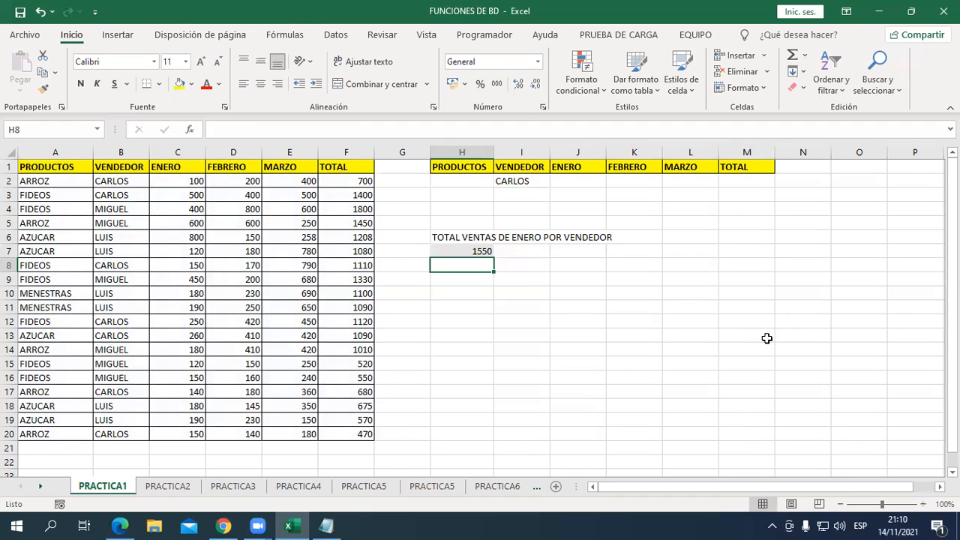
key(Right)
key(Right)
key(Down)
key(Down)
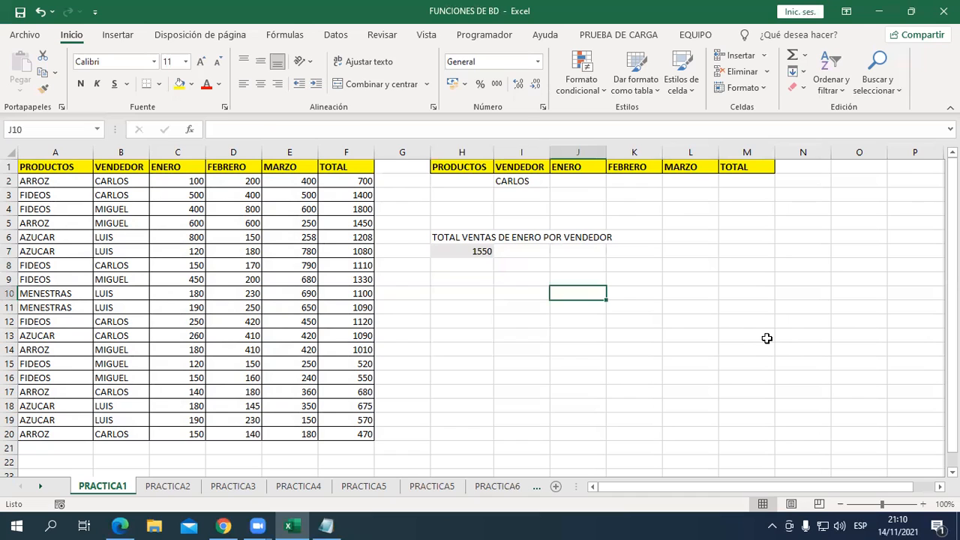
Start a SUMAR.SI formula in cell J10 to cross-check the vendor's January sales.
text(=)
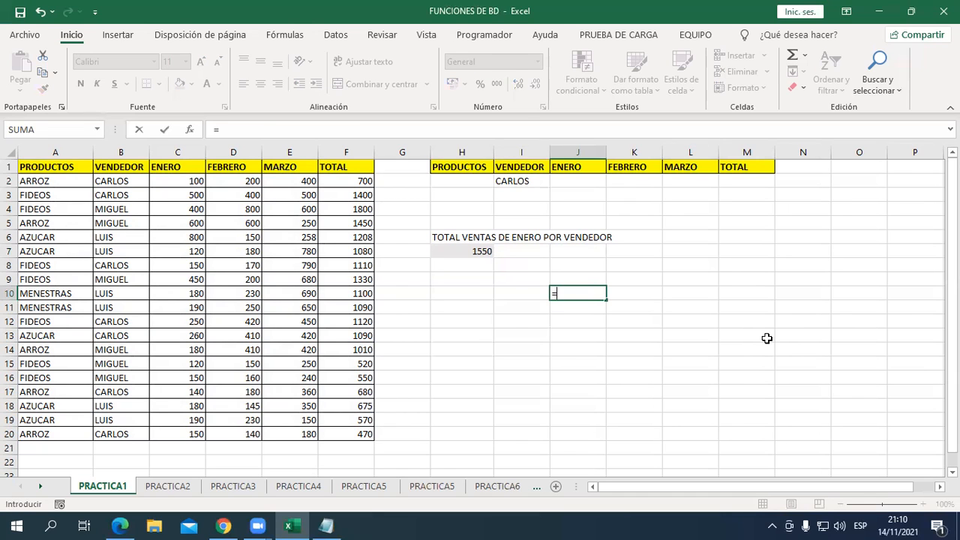
text(SUMA)
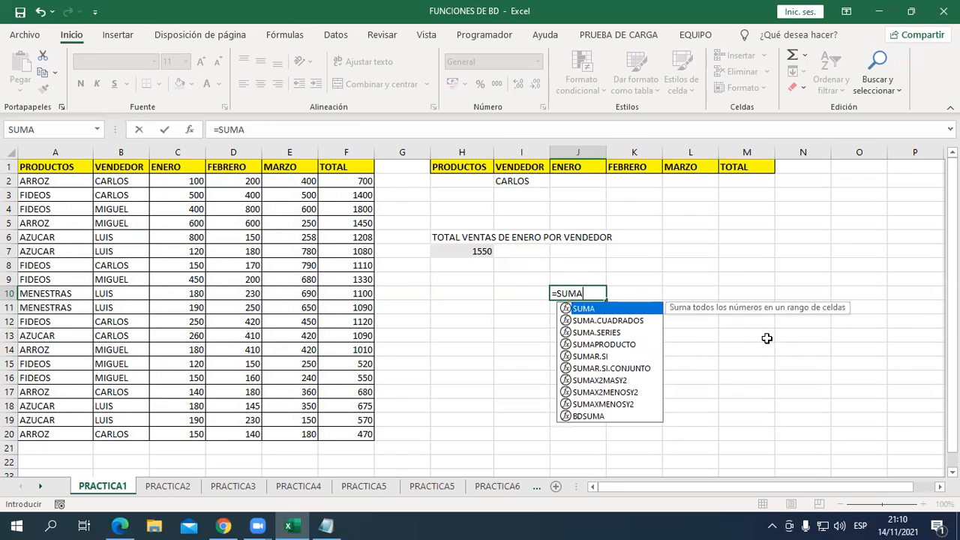
key(Down)
key(Down)
key(Down)
key(Down)
key(Tab)
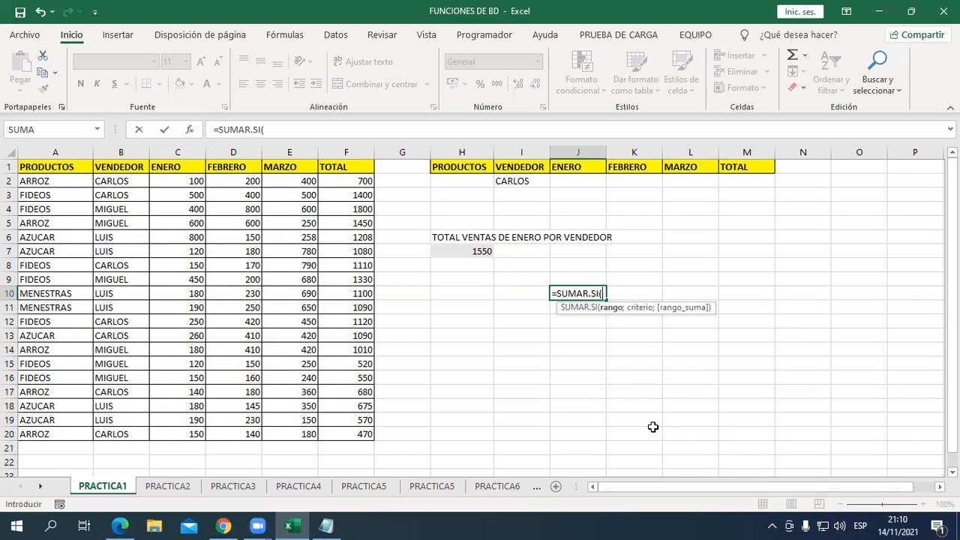
Complete the SUMAR.SI formula in J10 with range B2:B20, the vendor name from I2 in quotes as criterion, and sum range C2:C20.
click(114, 168)
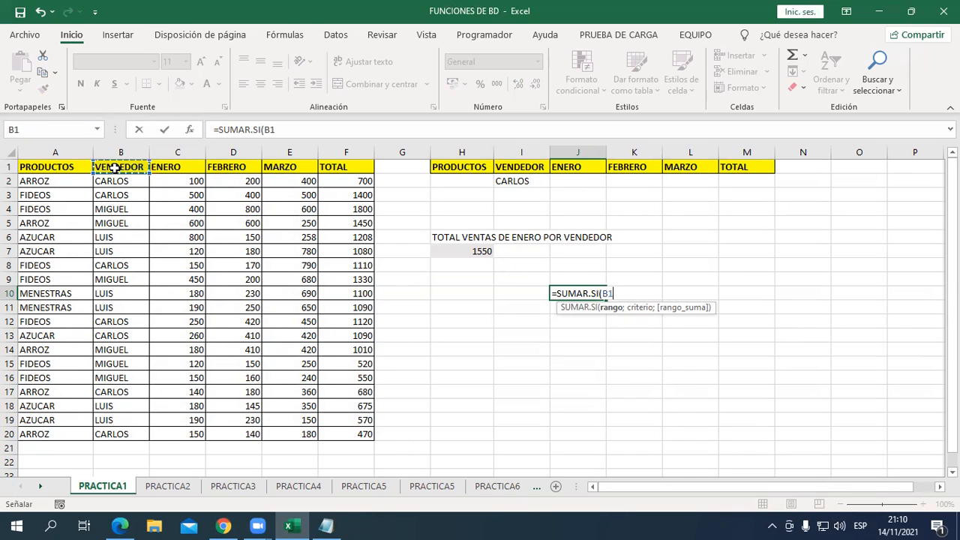
drag(120, 181, 122, 435)
text(;"CARLOS";)
drag(176, 180, 183, 439)
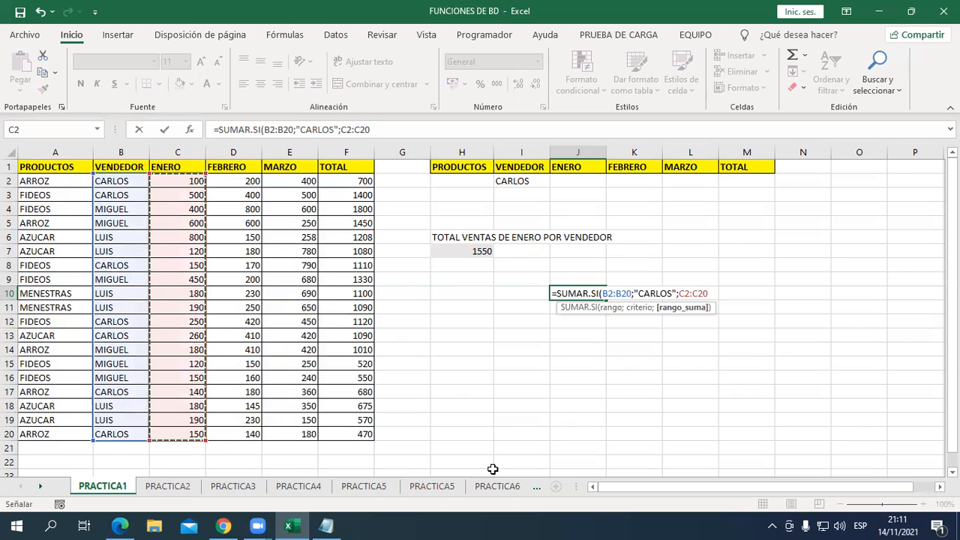
text())
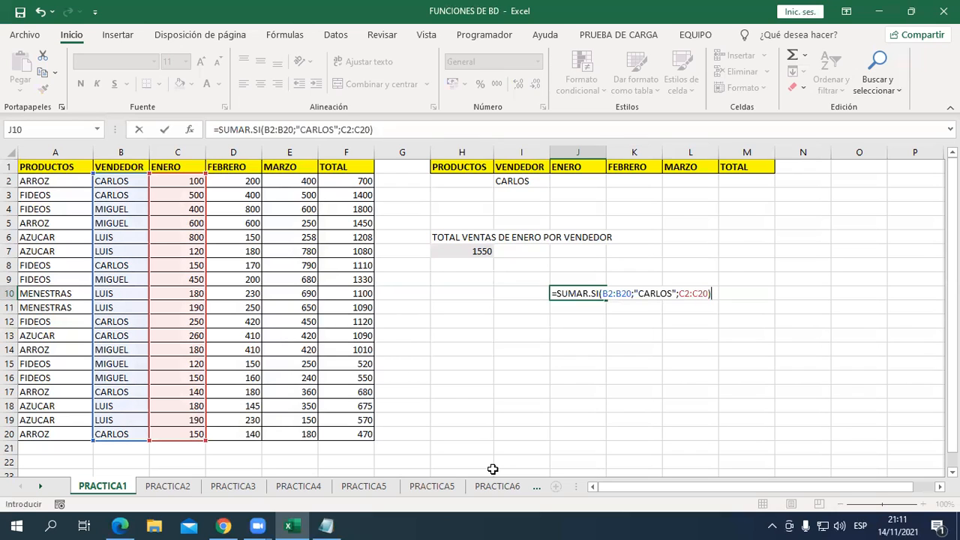
key(Return)
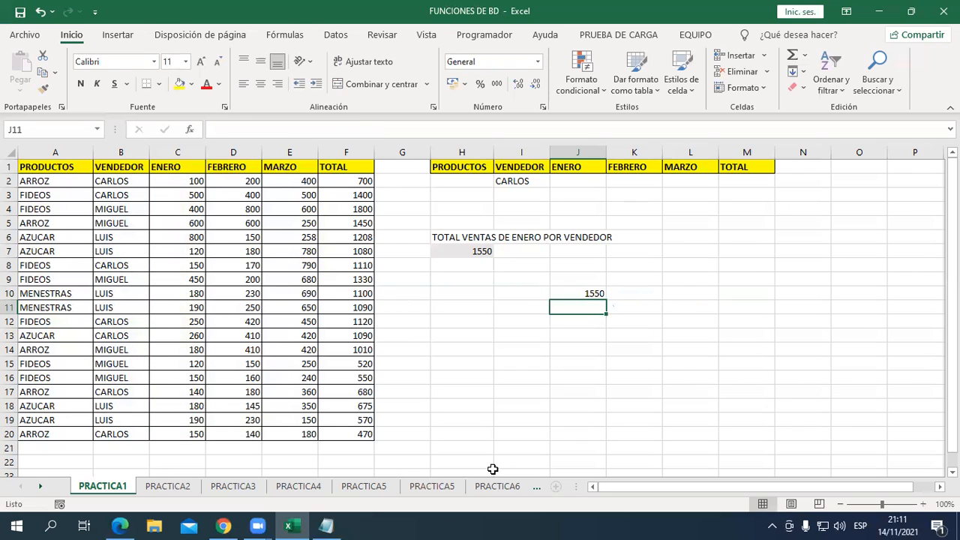
Delete the SUMAR.SI formula from cell J10.
key(Up)
key(Delete)
Replace the vendor criterion in I2 with the vendor name listed in B6.
key(Up)
key(Up)
key(Up)
key(Up)
key(Up)
key(Up)
key(Up)
key(Up)
key(Left)
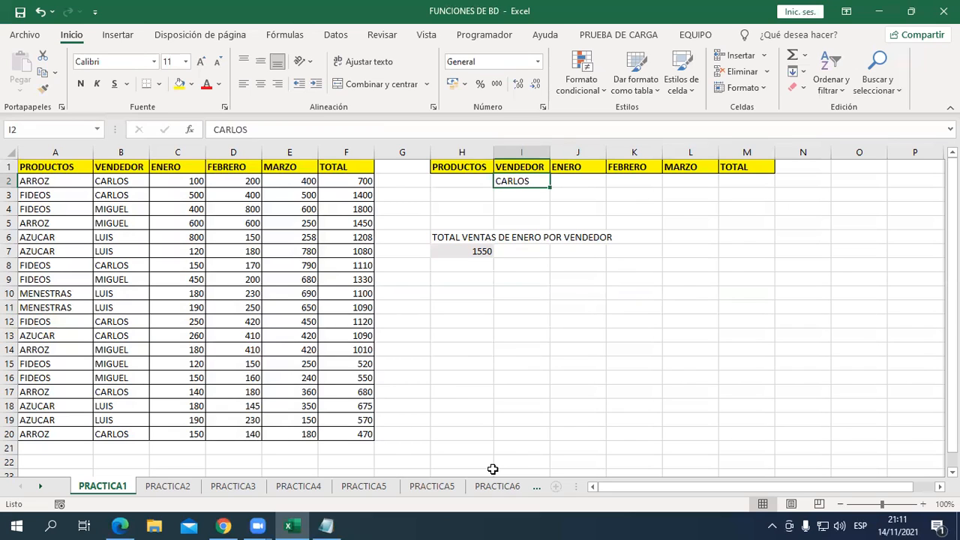
text(LUIS)
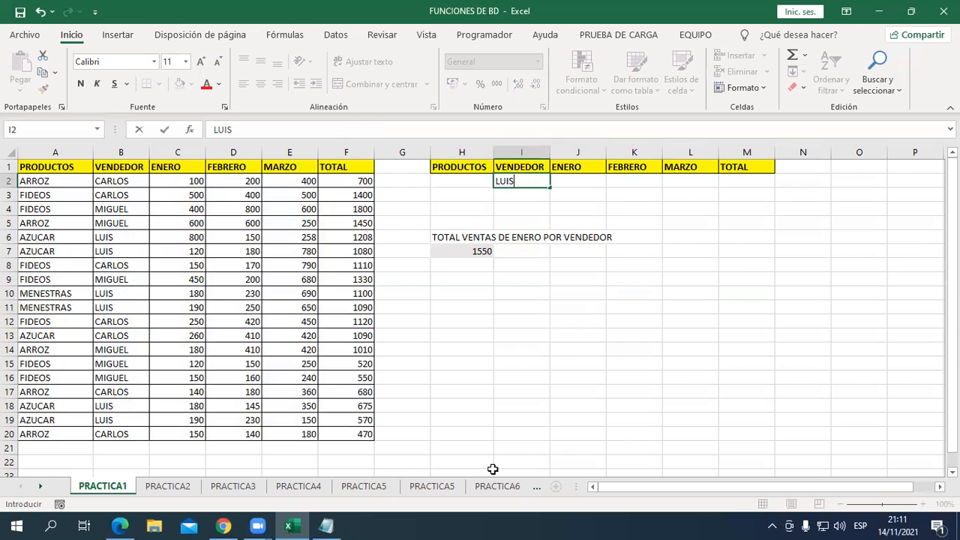
key(Return)
Replace the vendor criterion in I2 with the vendor name listed in B4.
key(Up)
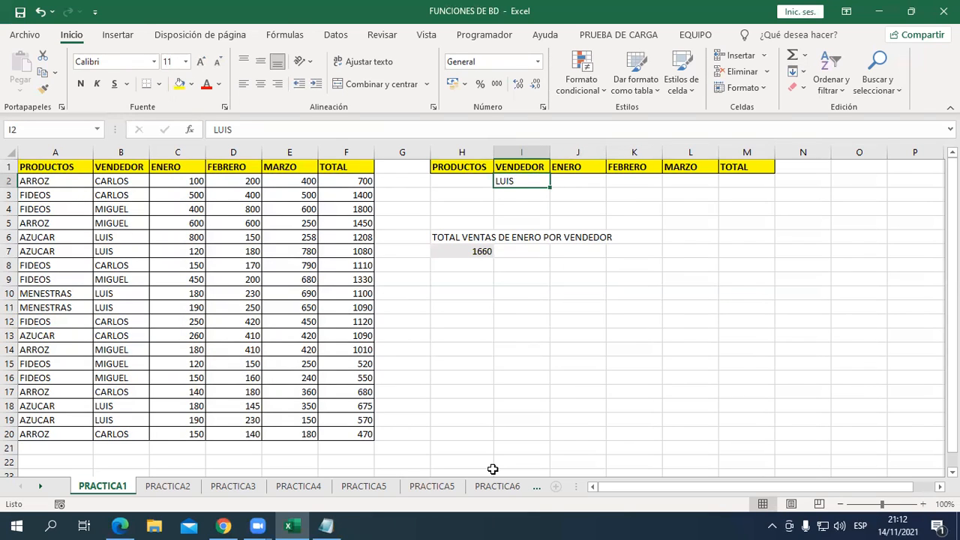
text(MIGUEL)
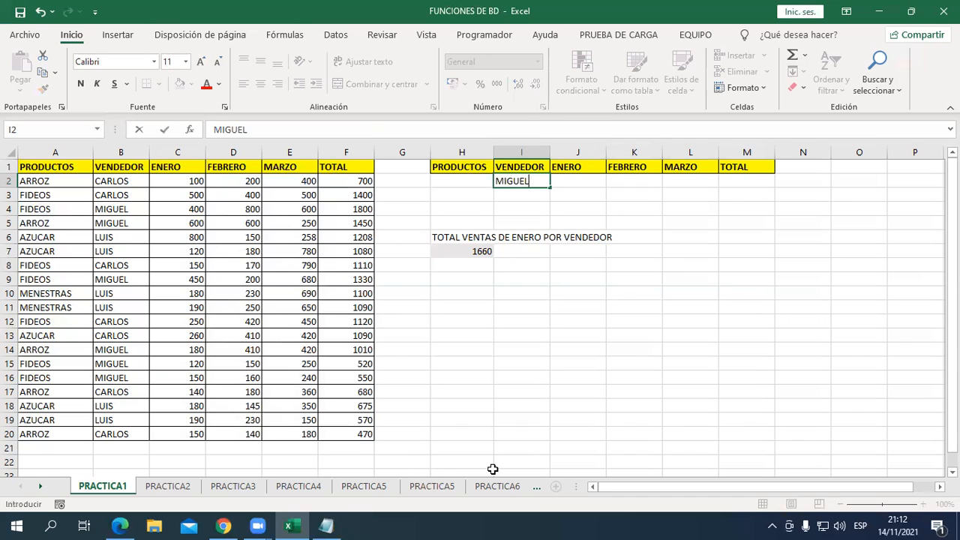
key(Return)
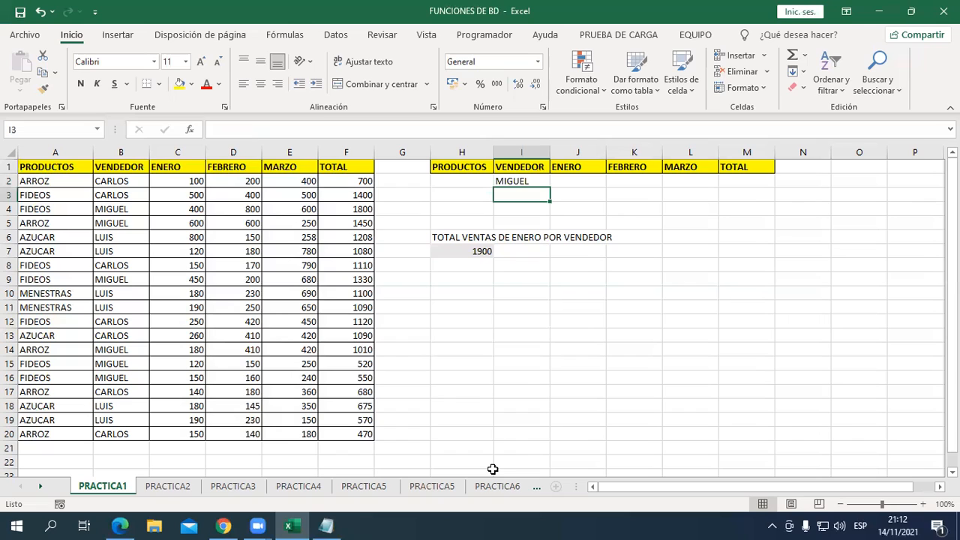
key(Up)
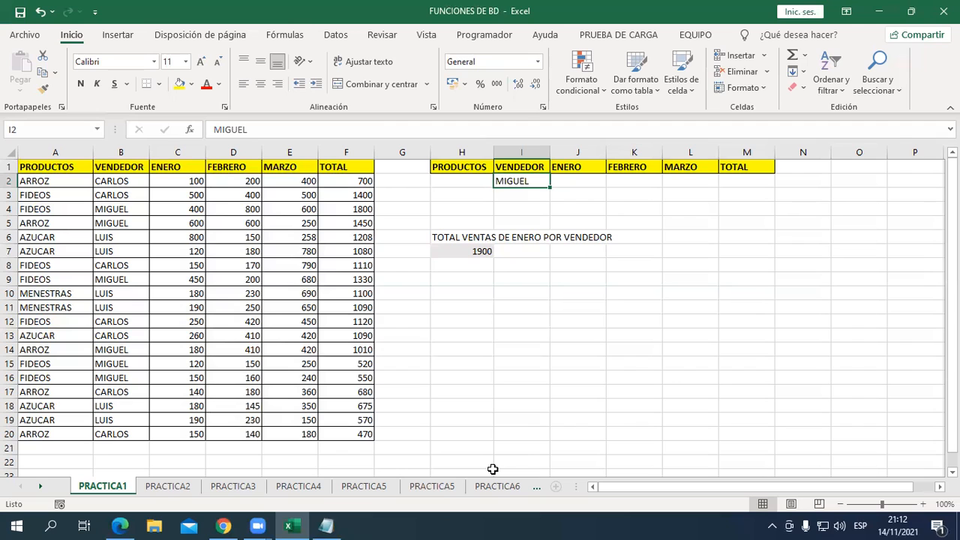
Examine the BDSUMA formula in H7, checking its highlighted database and criteria ranges.
key(Down)
key(Down)
key(Down)
key(Left)
key(Left)
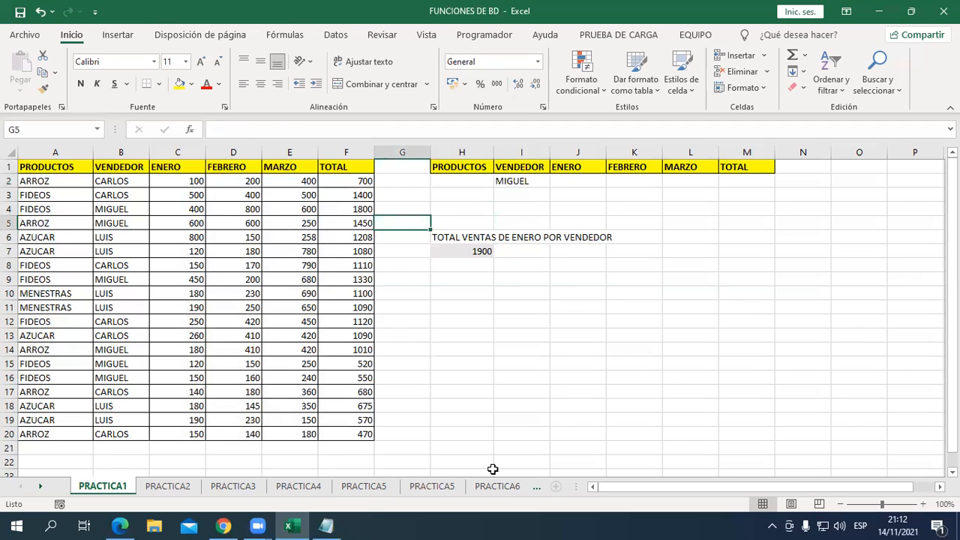
key(Down)
key(Right)
key(Down)
key(F2)
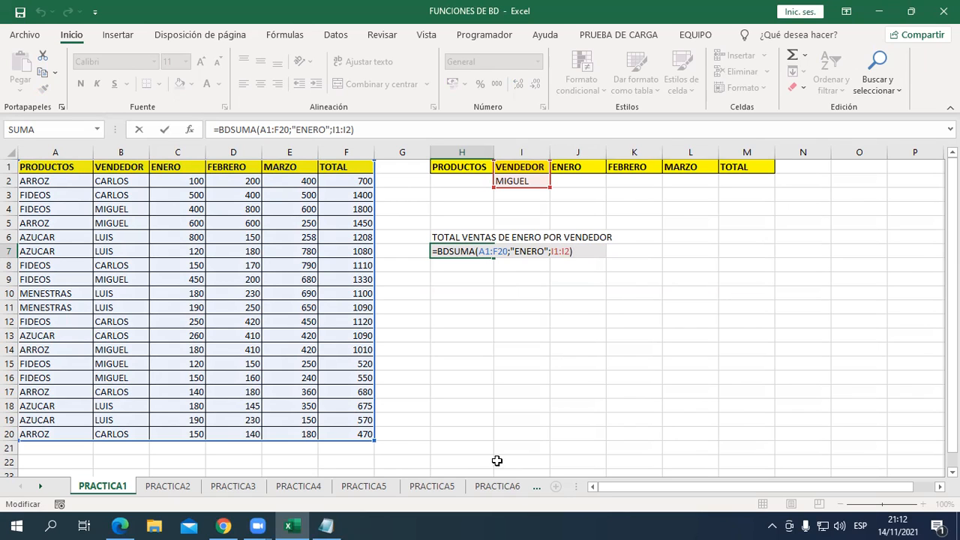
key(Return)
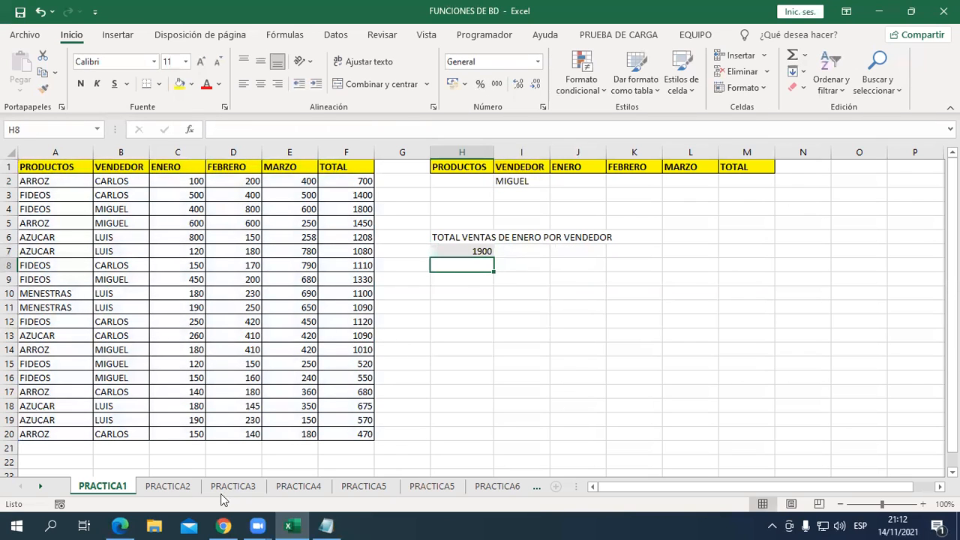
On the PRACTICA2 sheet, enter ARROZ as the product criterion in cell H2.
click(167, 486)
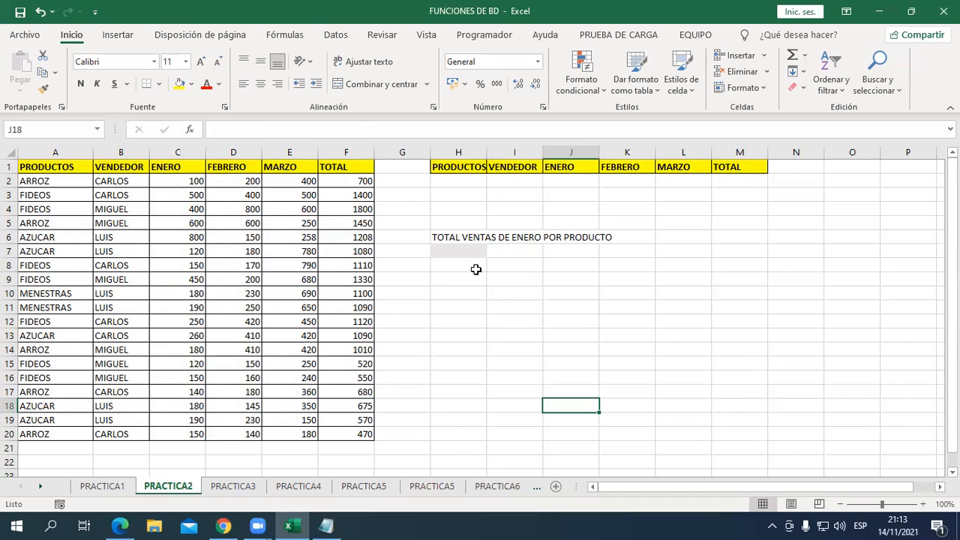
click(452, 188)
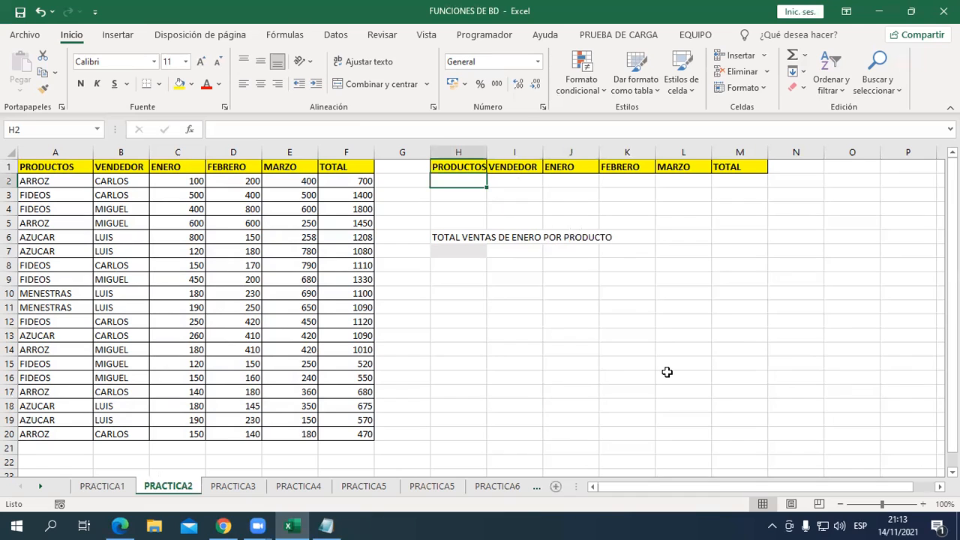
text(ARROZ)
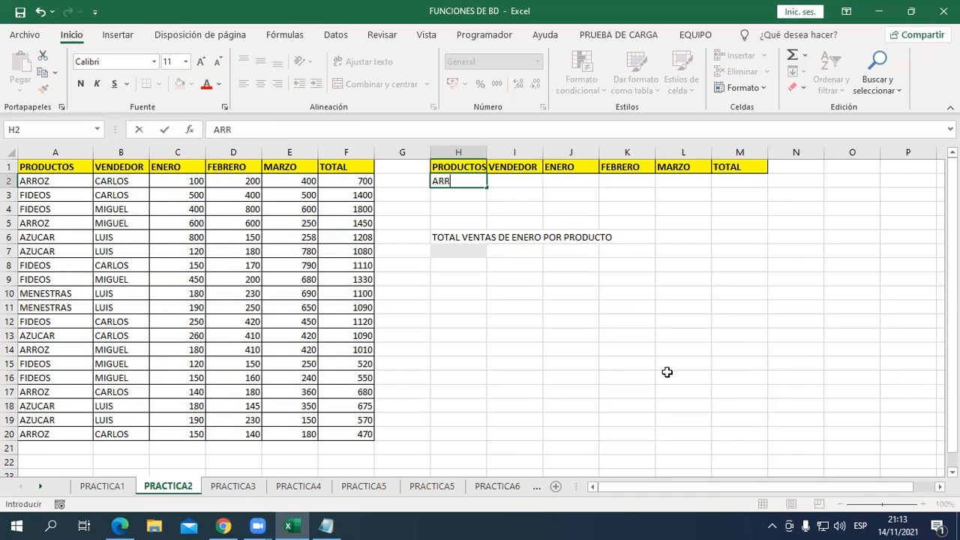
key(Return)
Start a BDSUMA formula in H7 with A1:F20 as the database and "ENERO" as the field name.
key(Down)
key(Down)
key(Down)
key(Down)
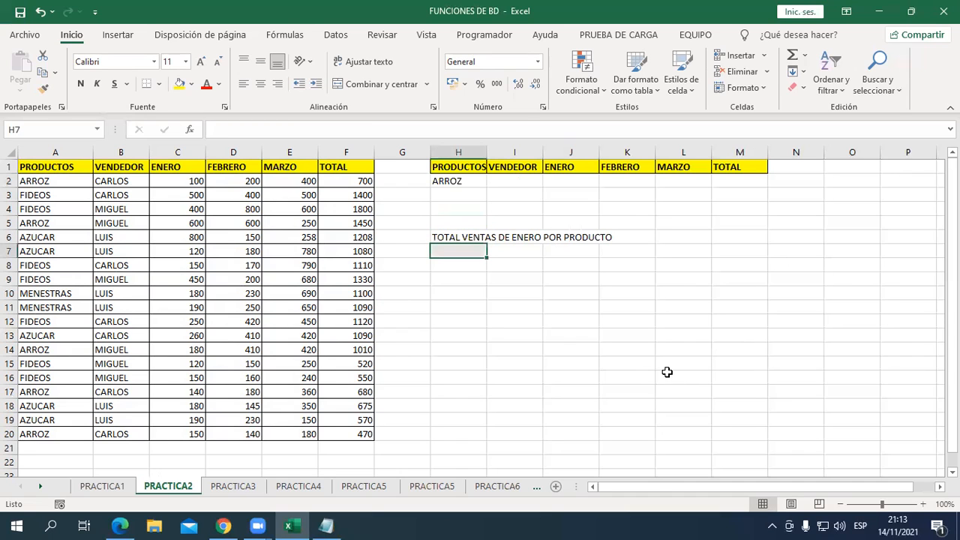
text(=BD)
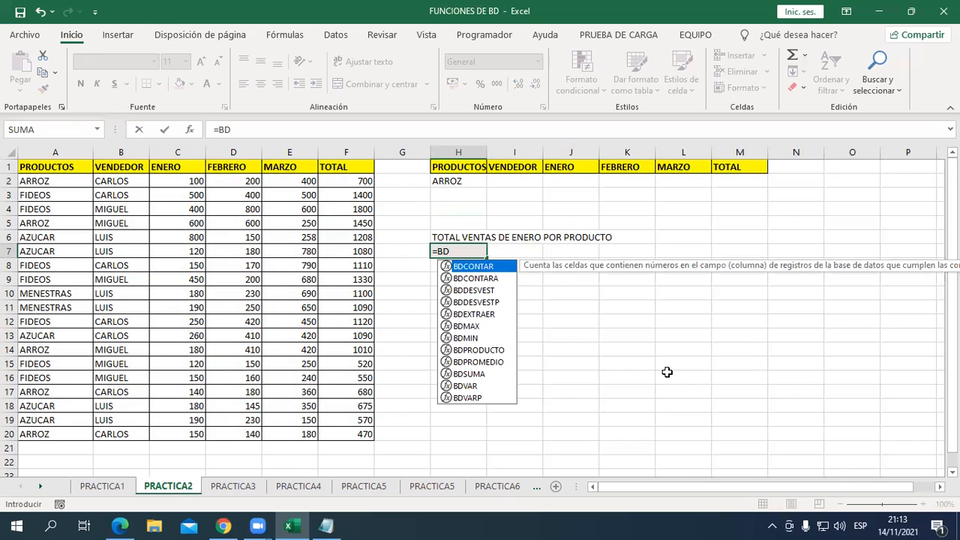
text(SU)
key(Tab)
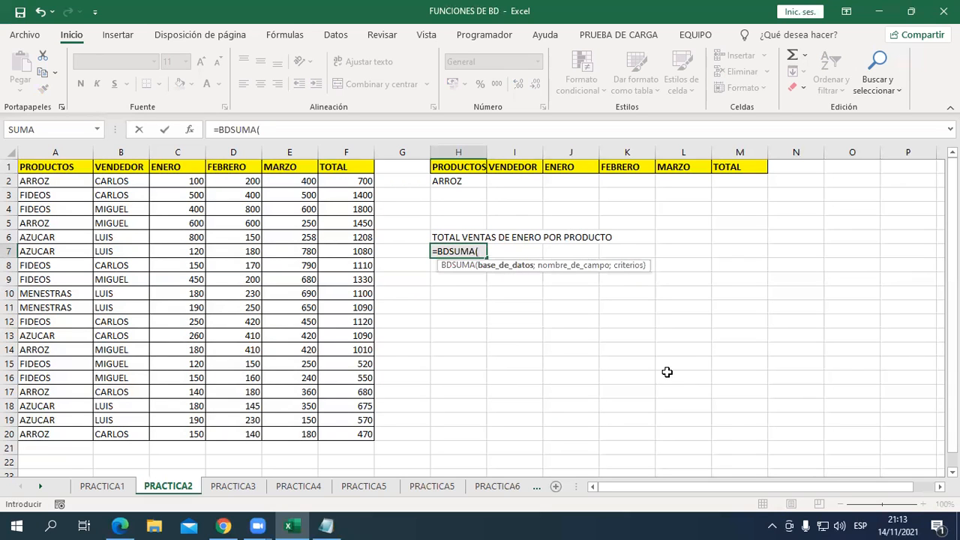
drag(34, 166, 341, 435)
text(;)
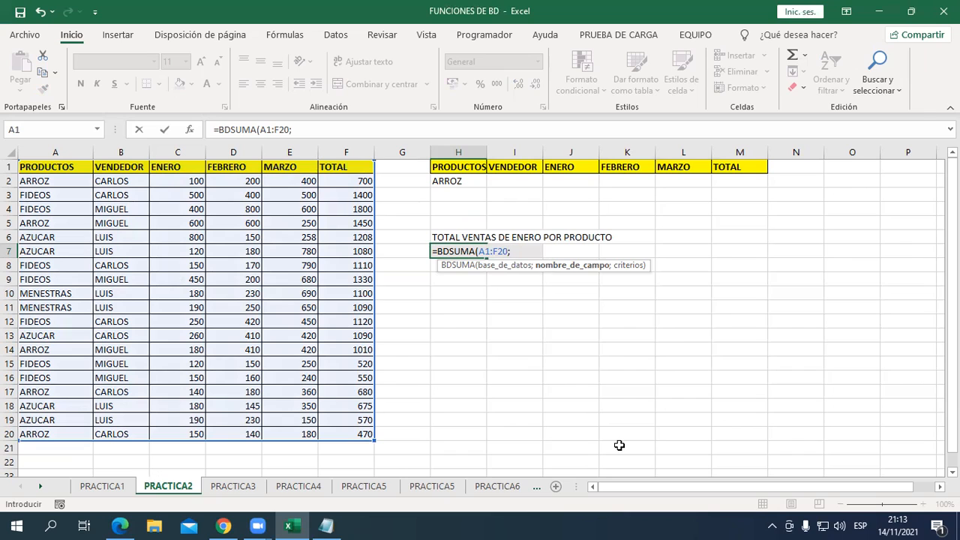
text("ENERO")
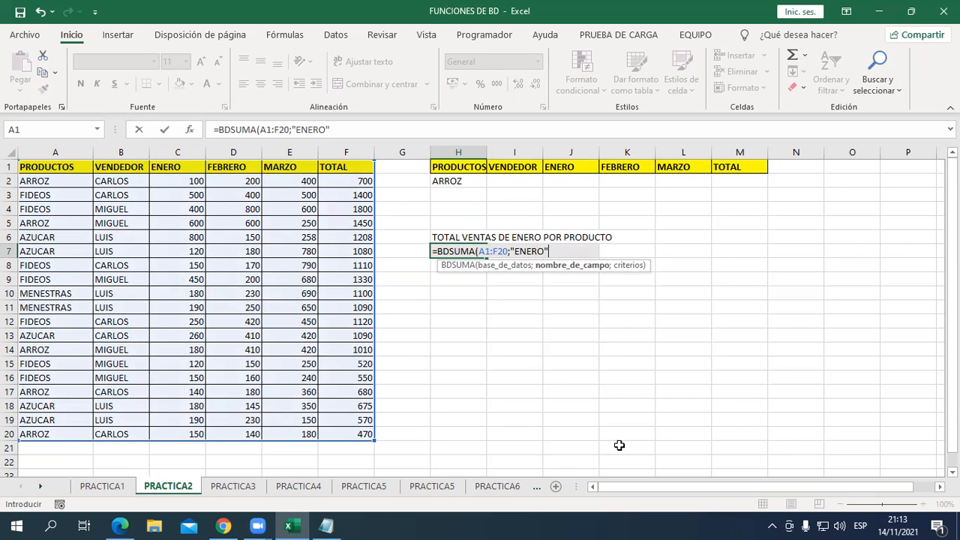
Set the criteria argument to H1:H2 and complete the formula as =BDSUMA(A1:F20;"ENERO";H1:H2).
text(;)
click(462, 171)
drag(462, 171, 461, 183)
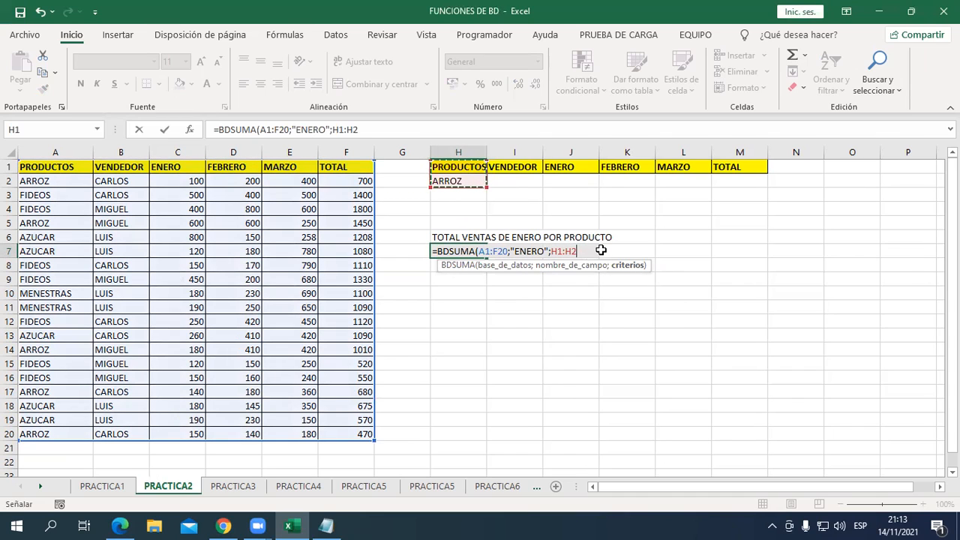
text())
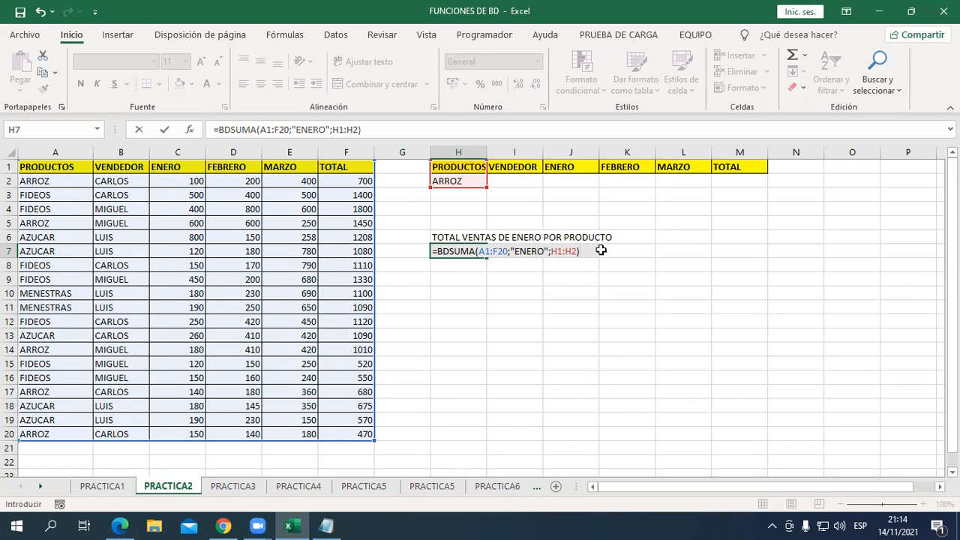
key(Return)
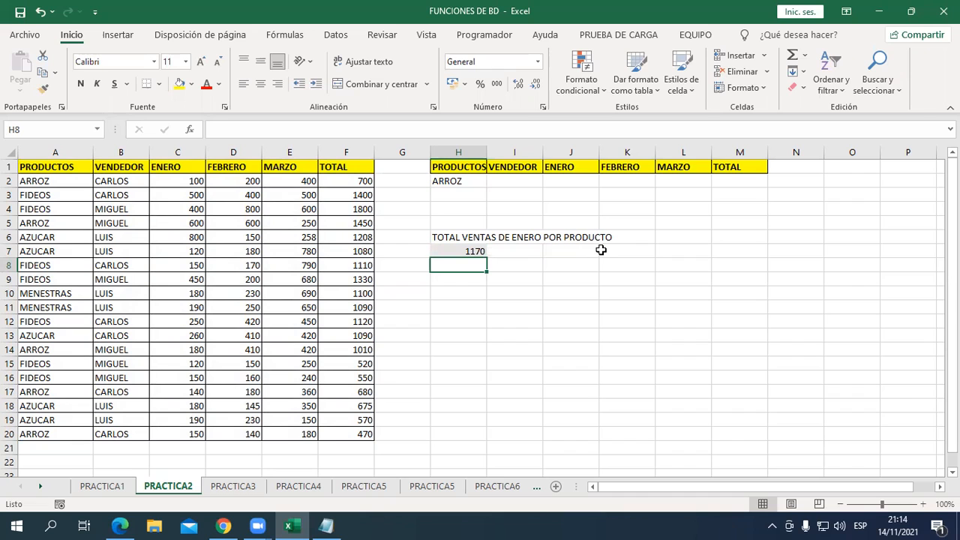
Change the product criterion in H2 to AZUCAR.
key(Up)
key(Up)
key(Up)
key(Up)
key(Up)
key(Up)
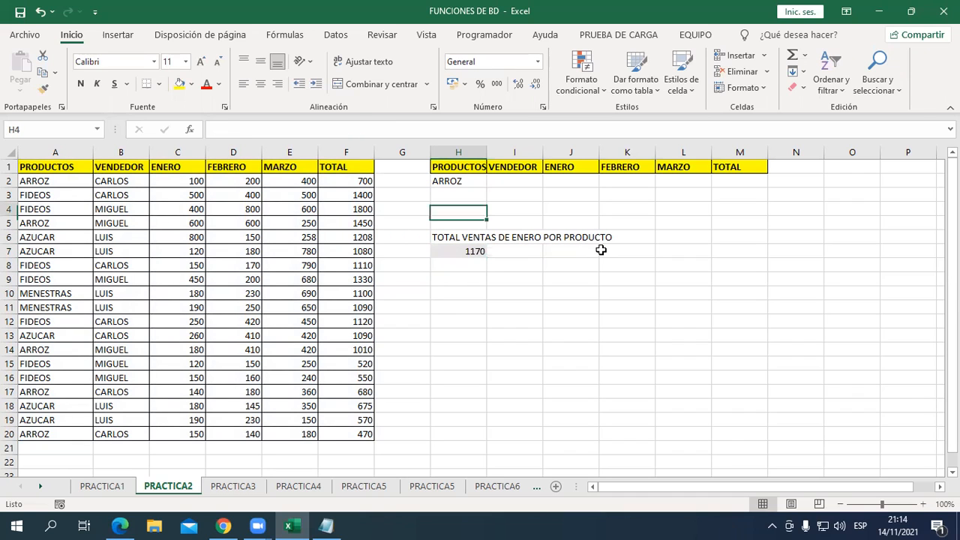
text(A)
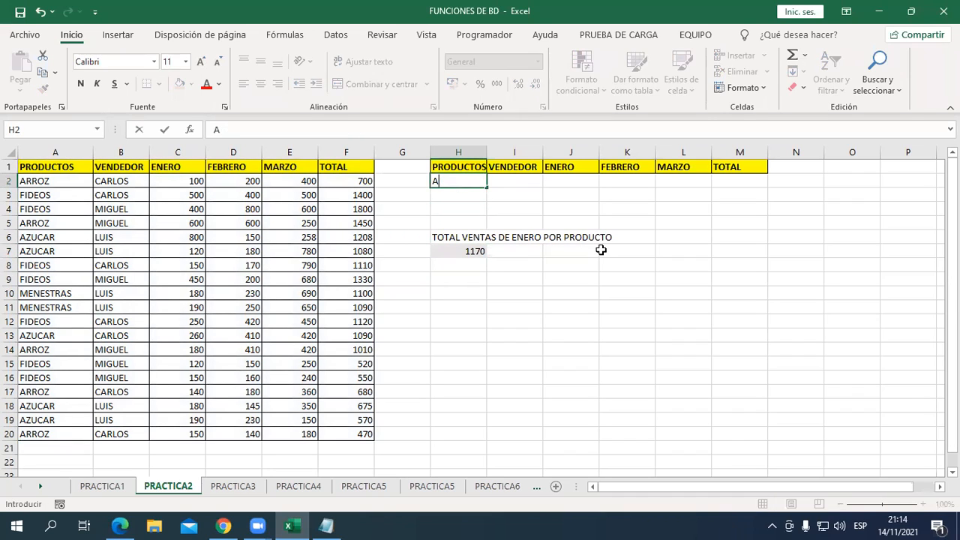
text(ZUCAR)
key(Return)
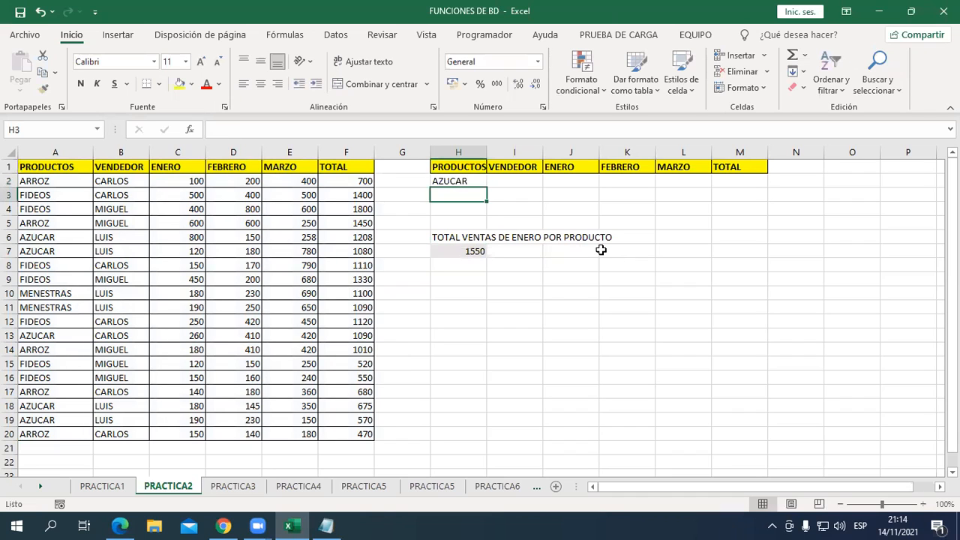
Change the product criterion in H2 to FIDEOS.
key(Up)
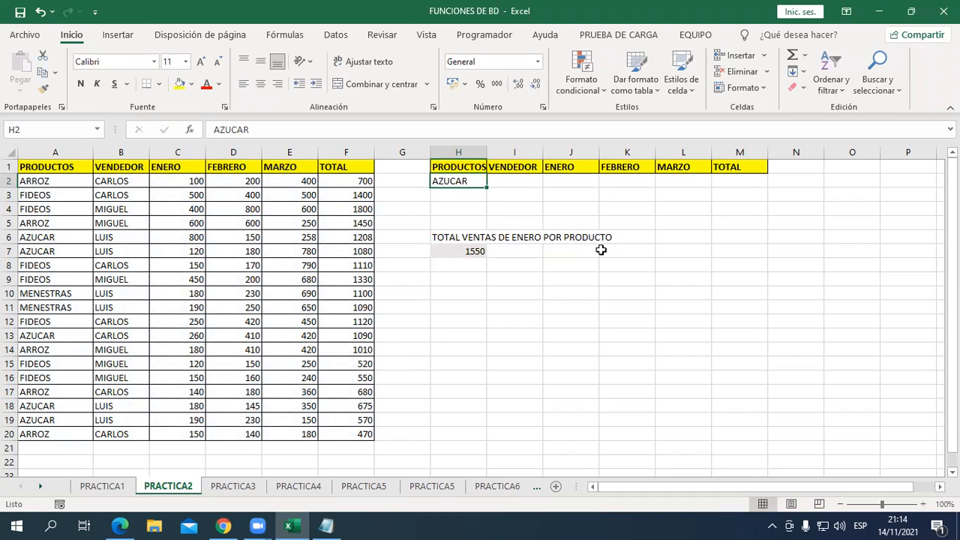
text(FIDEOS)
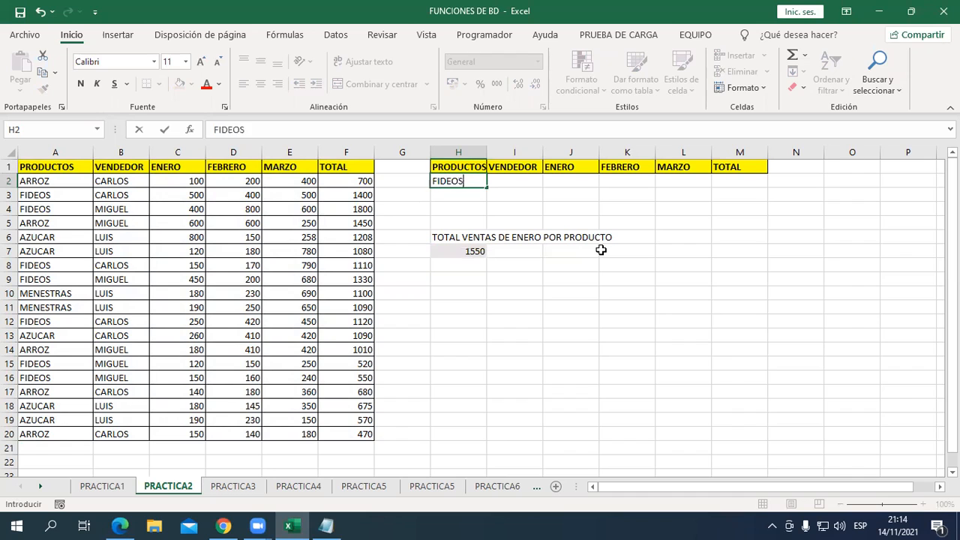
key(Return)
Change the product criterion in H2 to MENESTRAS.
key(Up)
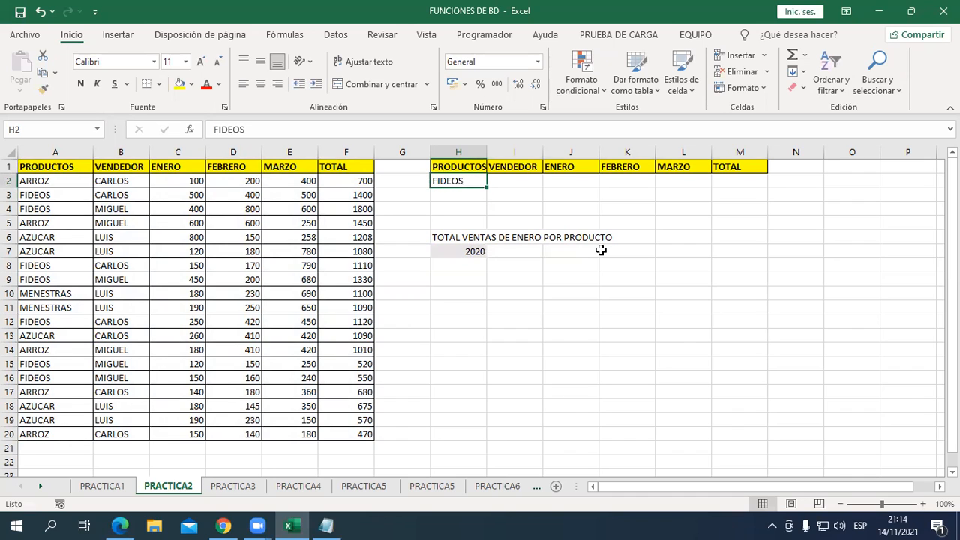
text(ME)
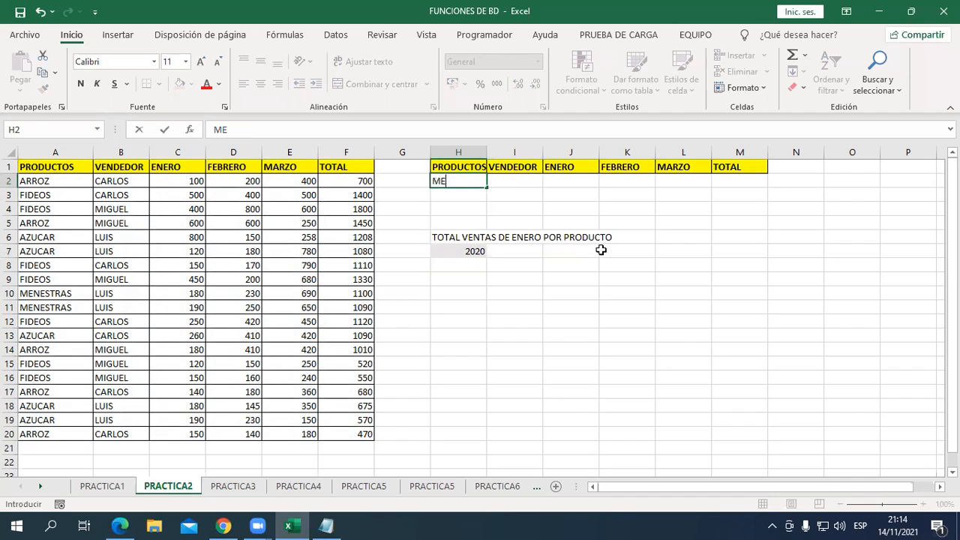
text(NESTRAS)
key(Return)
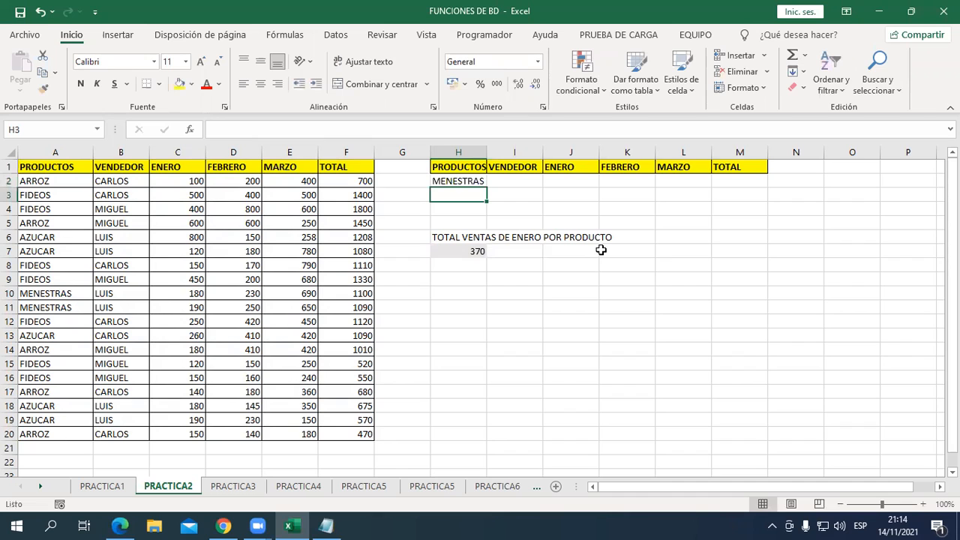
Review the BDSUMA formula in H7 and the ranges it references, leaving it as it is.
key(Down)
key(Down)
key(Down)
key(Down)
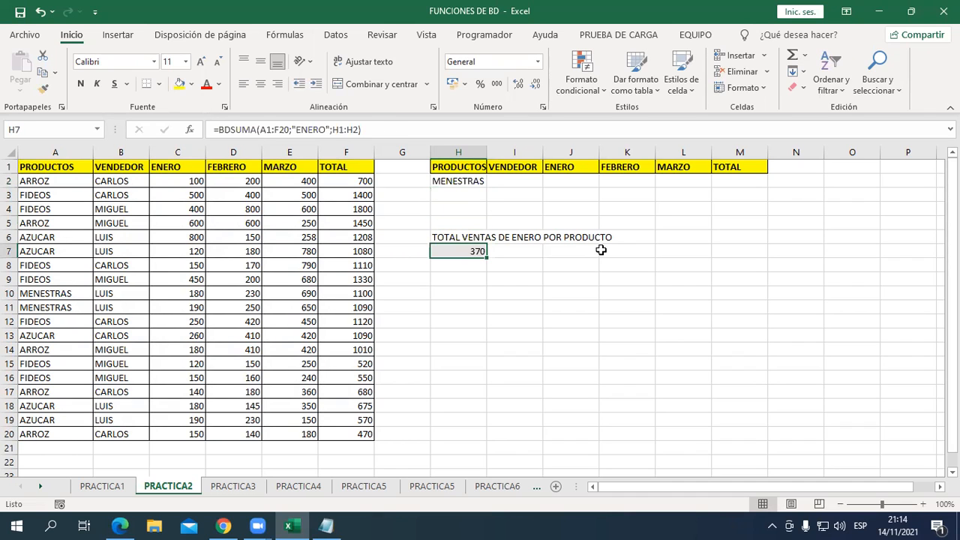
key(F2)
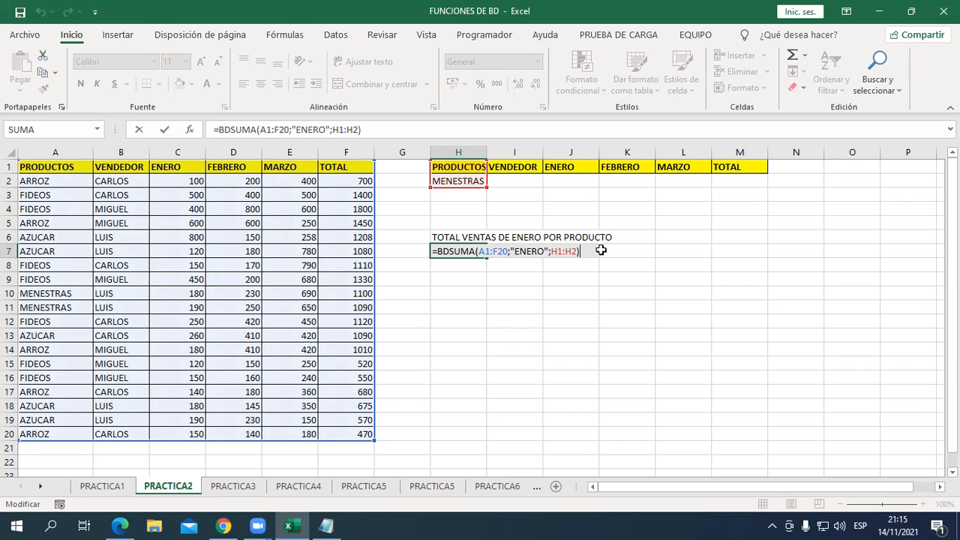
key(Return)
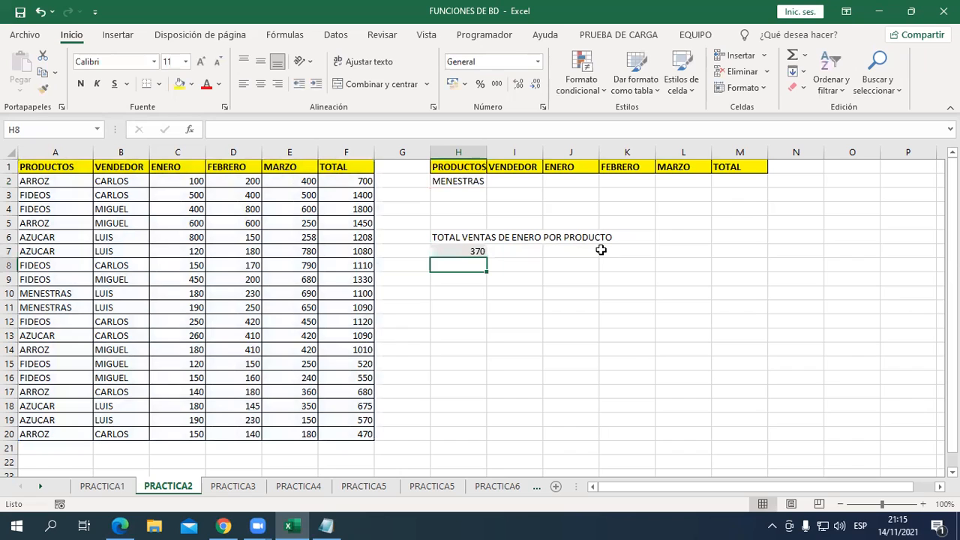
Open the PRACTICA3 sheet and enter FIDEOS as the product criterion in H2.
click(250, 489)
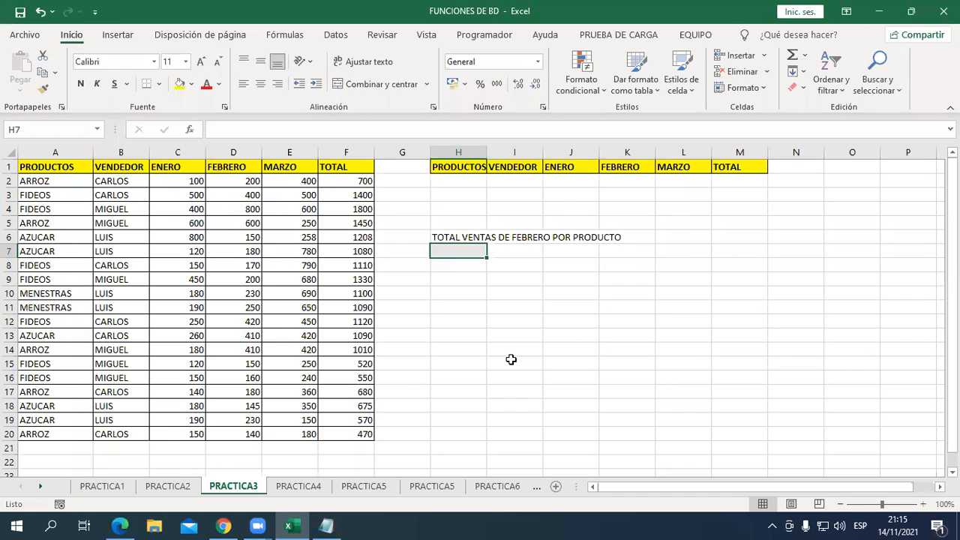
key(Up)
key(Up)
key(Up)
key(Up)
key(Up)
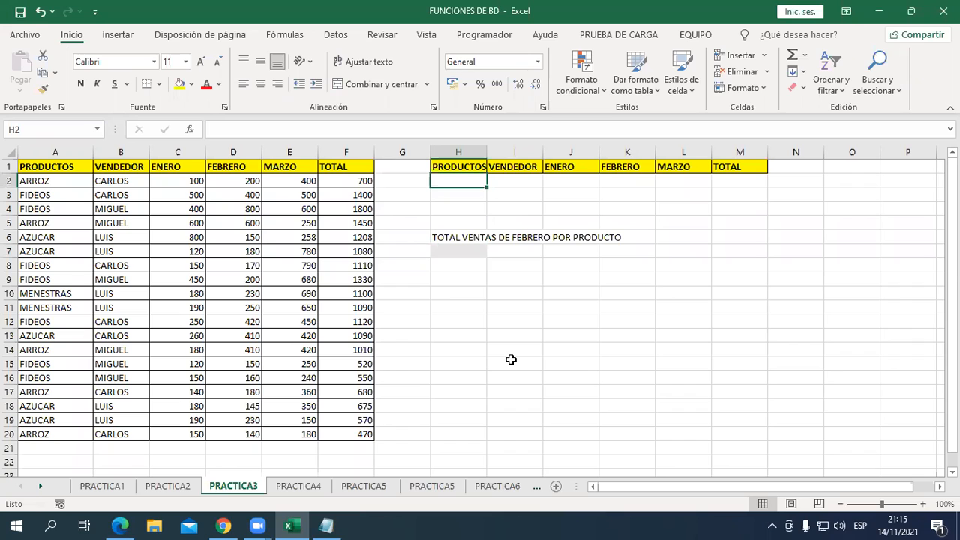
text(FIDEOS)
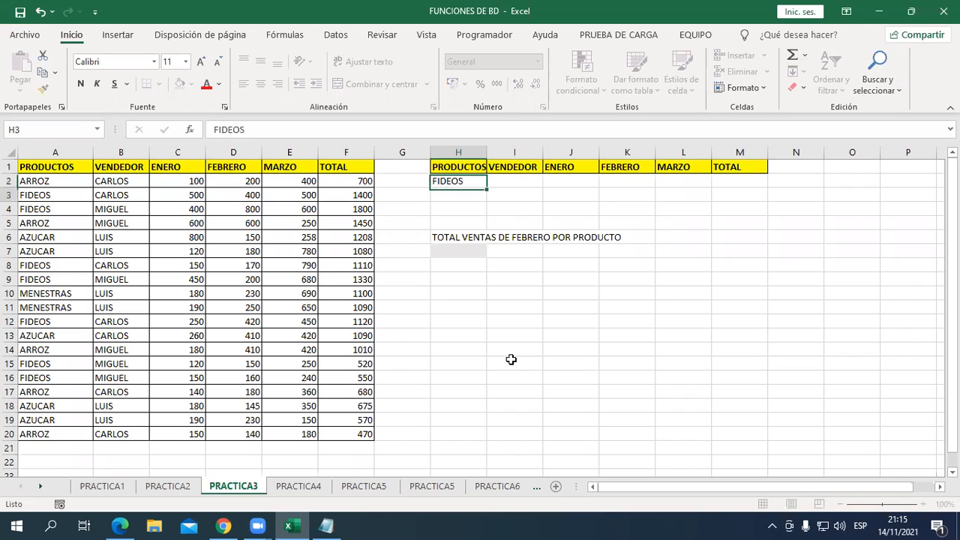
key(Down)
Examine the criteria block H1:M2, comparing the single product column with the full set of headers.
key(Down)
key(Down)
key(Down)
key(Down)
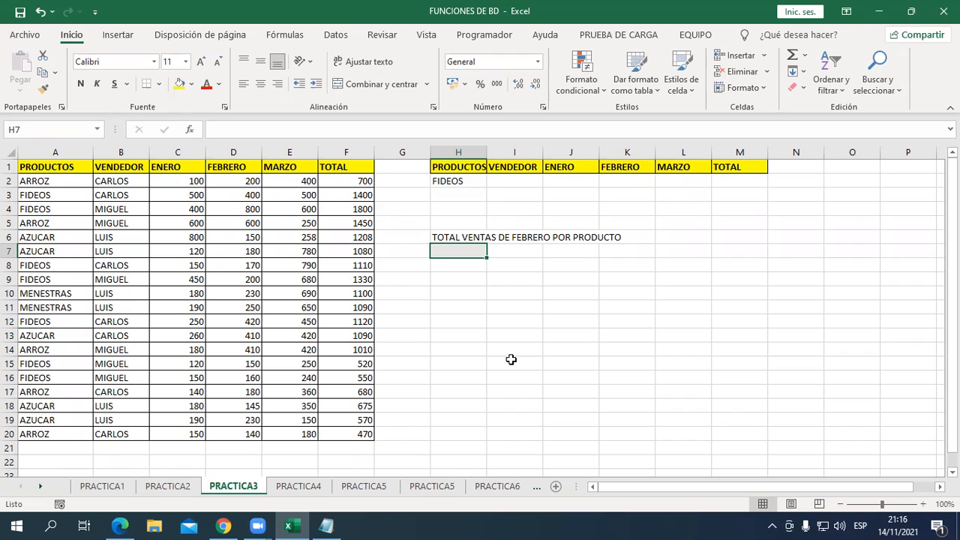
key(Up)
key(Up)
key(Up)
key(Up)
key(Up)
key(Up)
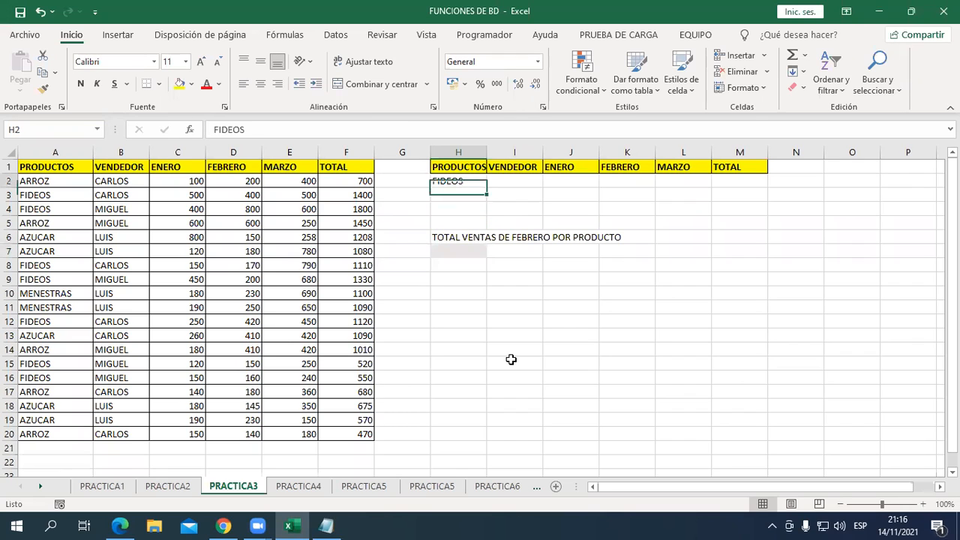
key(shift+Right)
key(shift+Down)
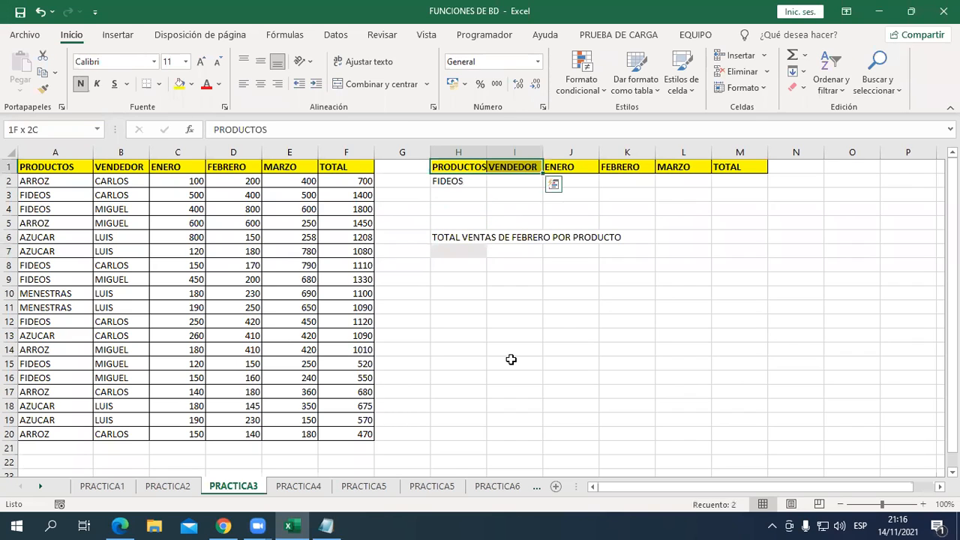
key(shift+Right)
key(shift+Right)
key(shift+Right)
key(shift+Right)
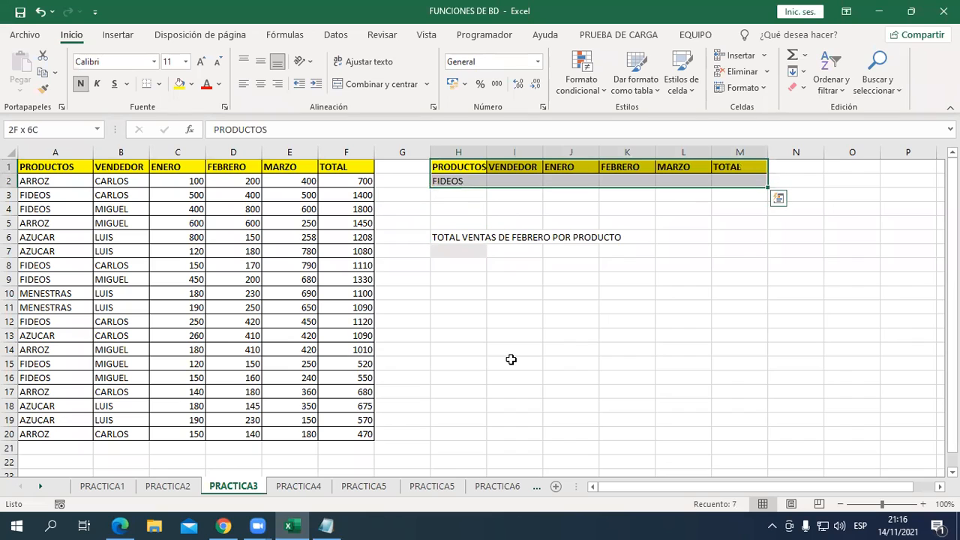
key(shift+Left)
key(shift+Left)
key(shift+Left)
key(shift+Left)
key(shift+Left)
key(shift+Left)
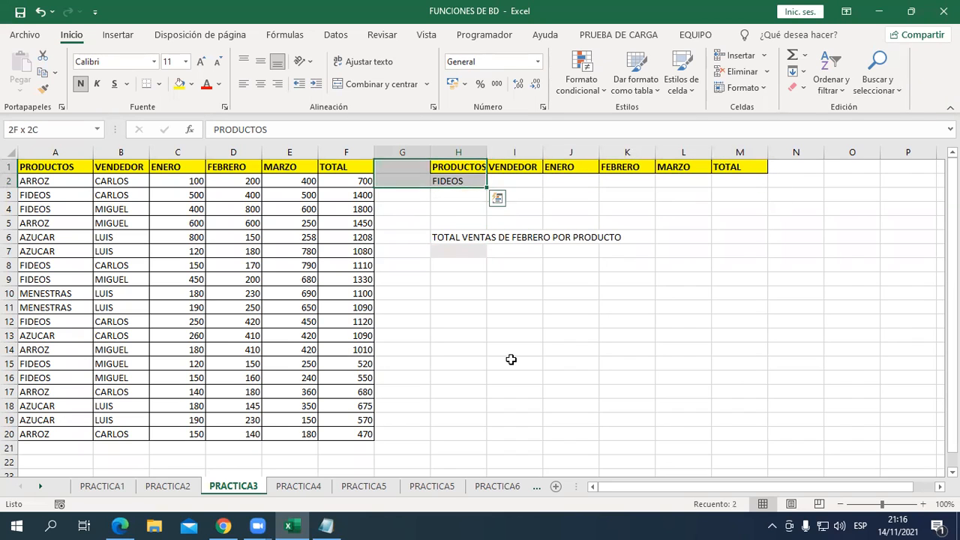
key(shift+Right)
key(shift+Right)
key(shift+Right)
key(shift+Right)
key(shift+Right)
key(shift+Right)
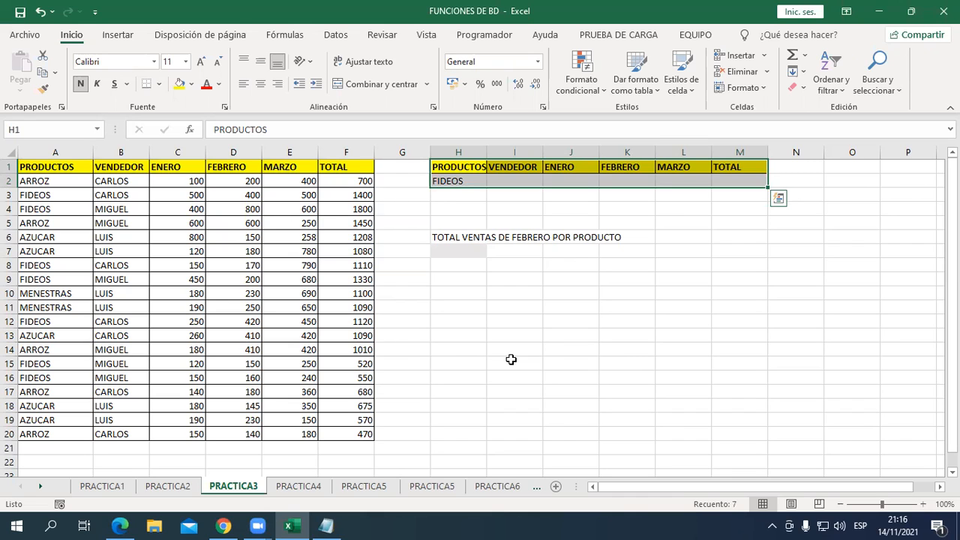
Start a BDSUMA formula in H7 with A1:F20 as its database argument.
key(Down)
key(Down)
key(Down)
key(Down)
key(Down)
key(Down)
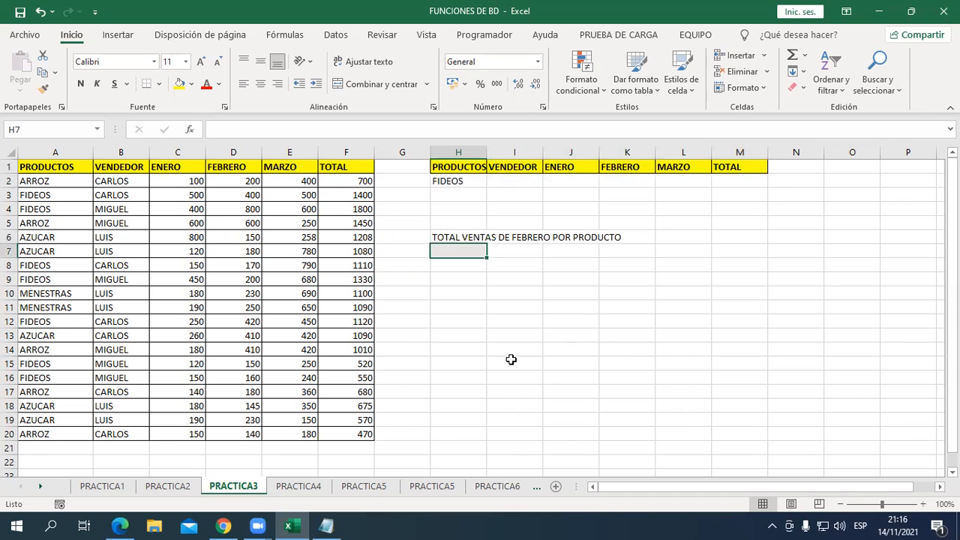
text(=BD)
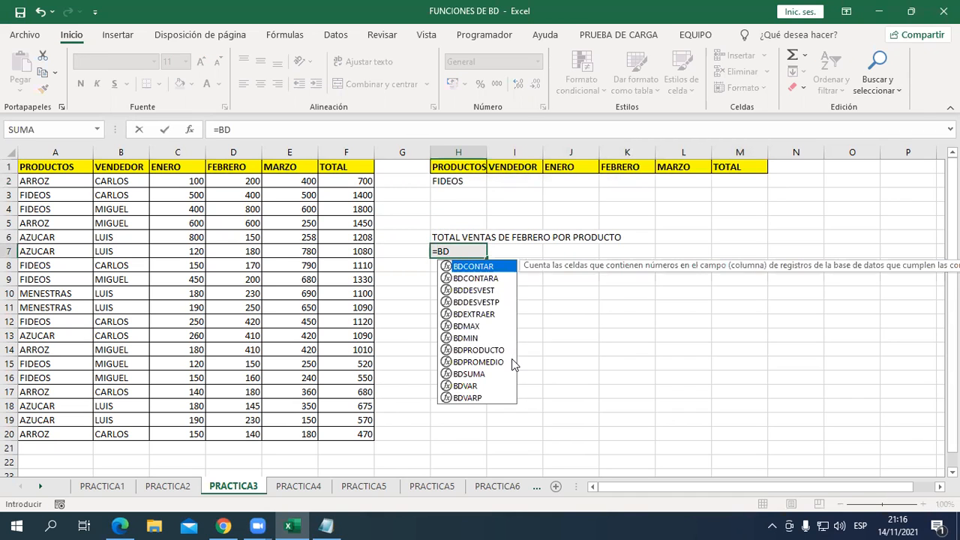
key(Down)
key(Down)
key(Down)
key(Down)
key(Down)
key(Down)
key(Down)
key(Down)
key(Down)
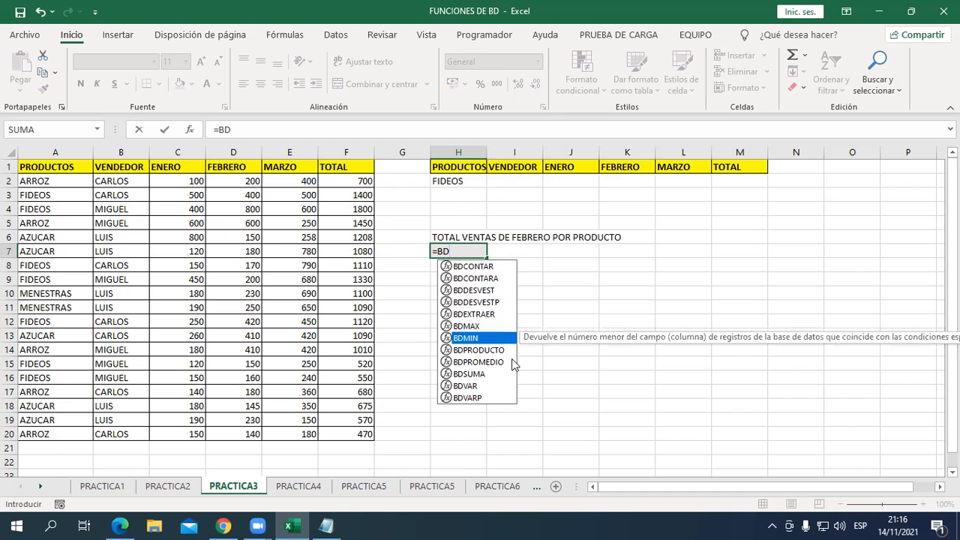
key(Tab)
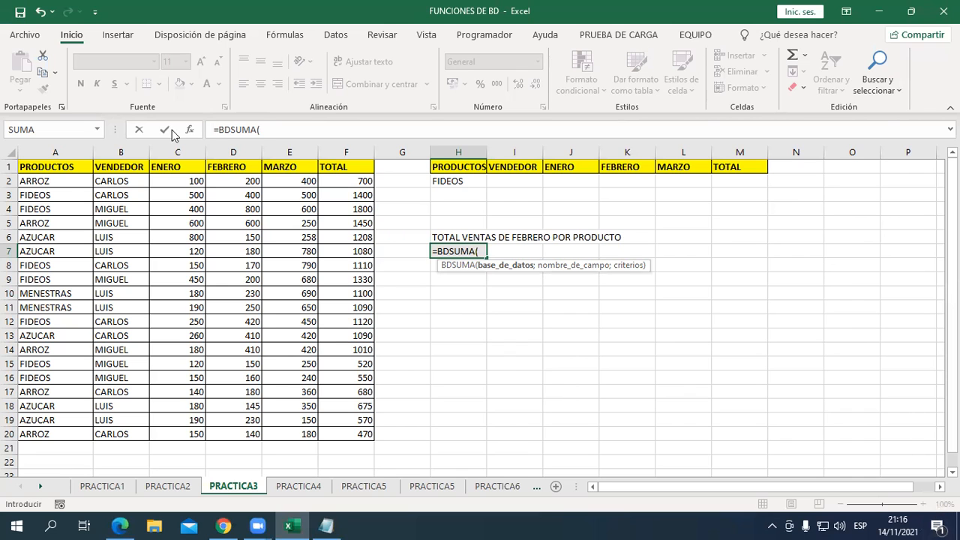
drag(51, 167, 369, 435)
text(;)
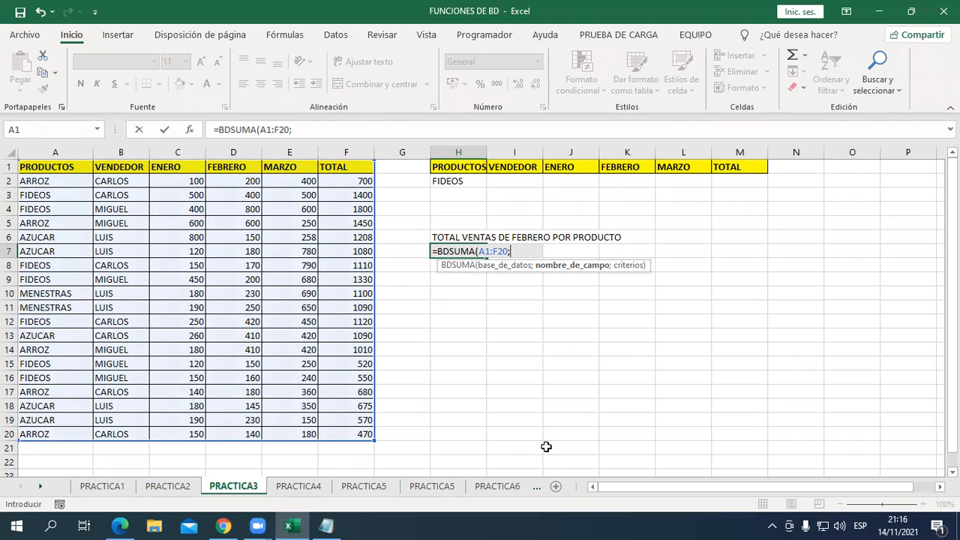
Add the field "FEBRERO" and the criteria range H1:H2, completing the formula as =BDSUMA(A1:F20;"FEBRERO";H1:H2).
text("FEBRERO")
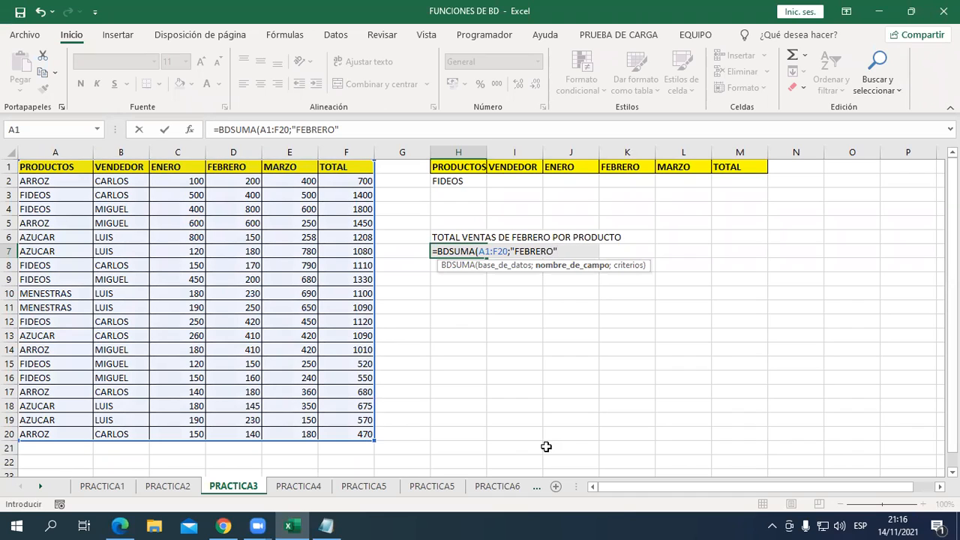
text(;)
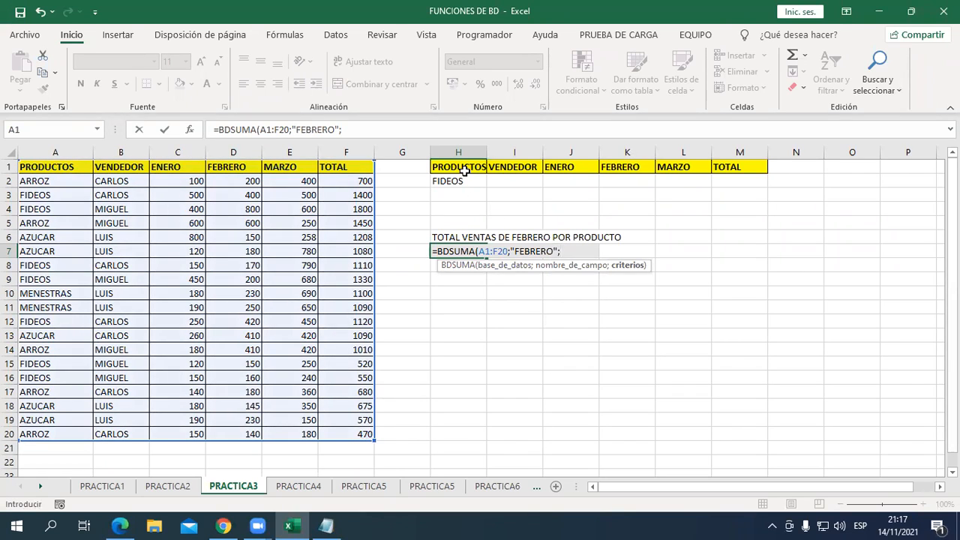
drag(464, 171, 468, 180)
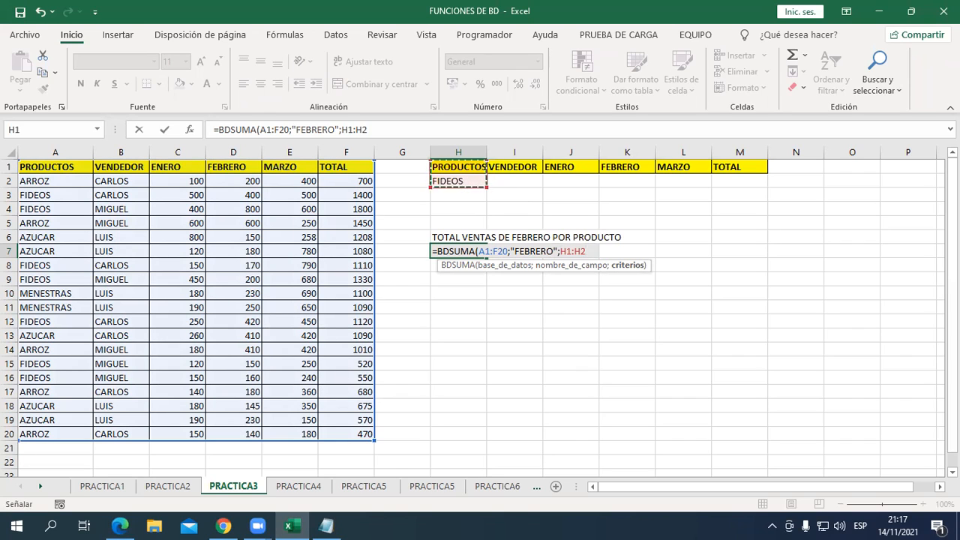
text())
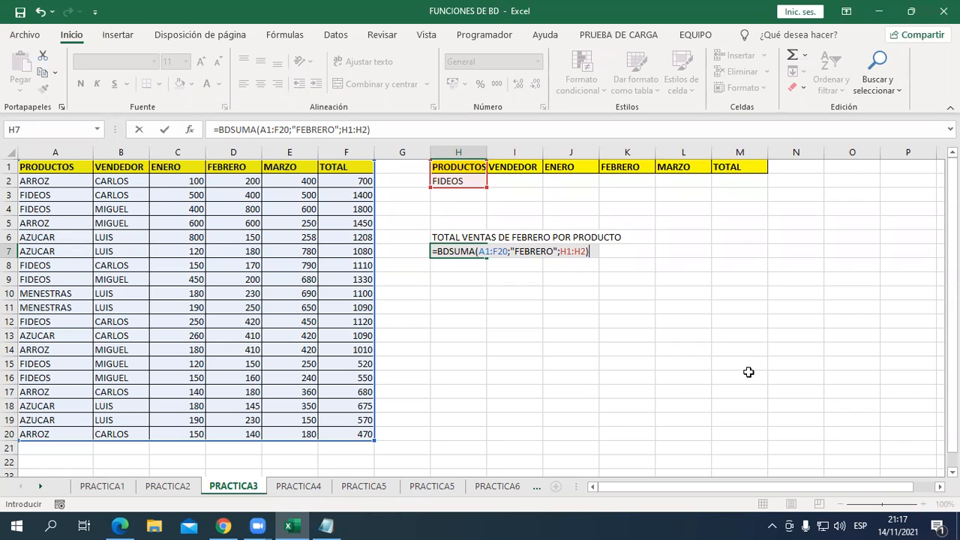
key(Return)
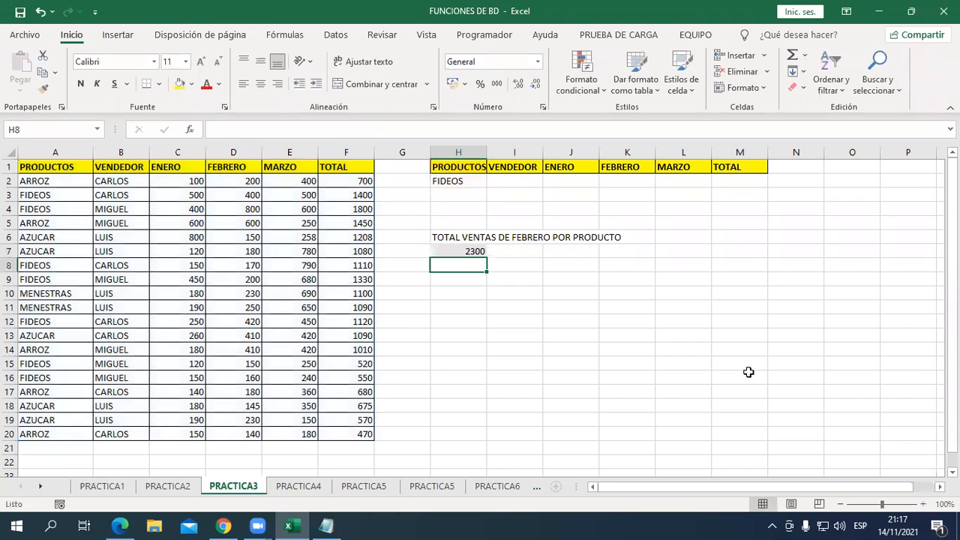
Change the product criterion in H2 to ARROZ.
key(Up)
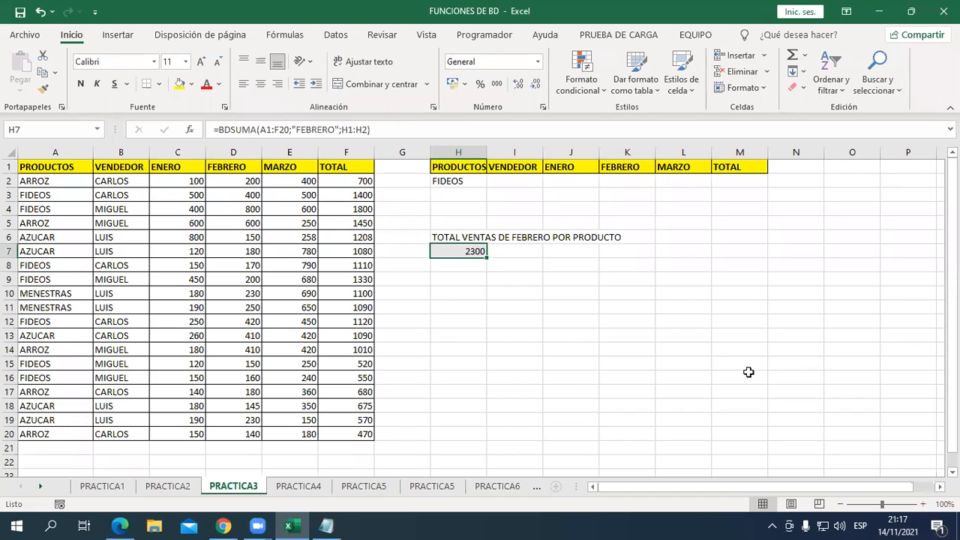
key(Up)
key(Up)
key(Up)
key(Up)
key(Up)
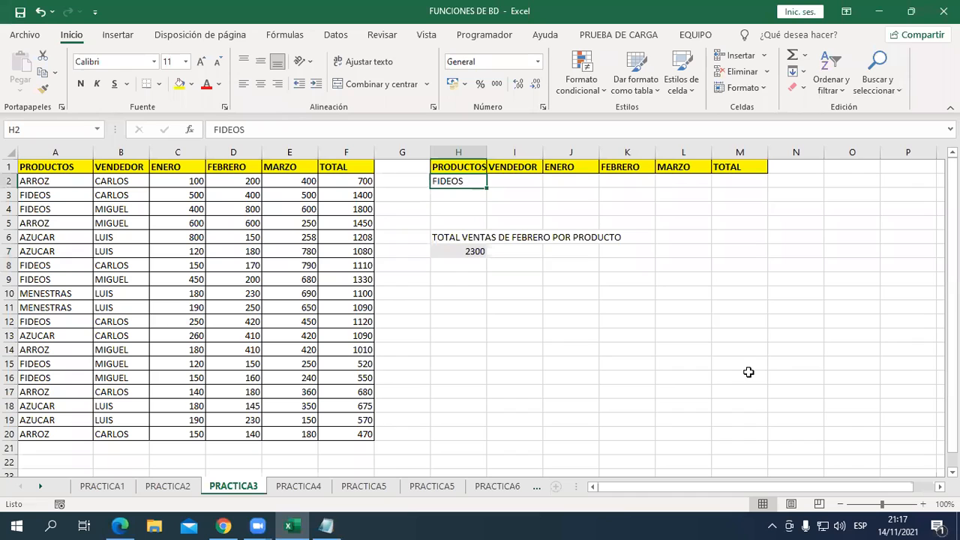
text(A)
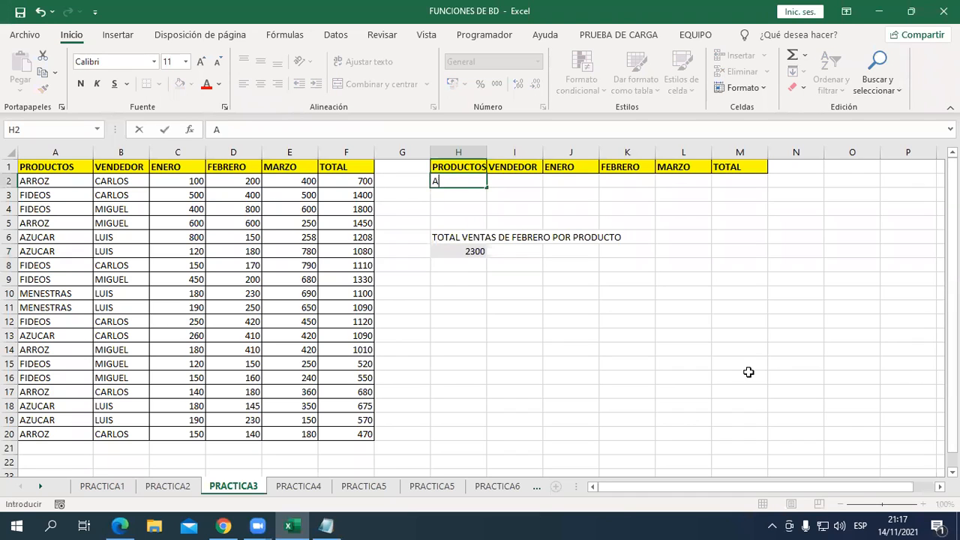
text(RROZ)
key(Return)
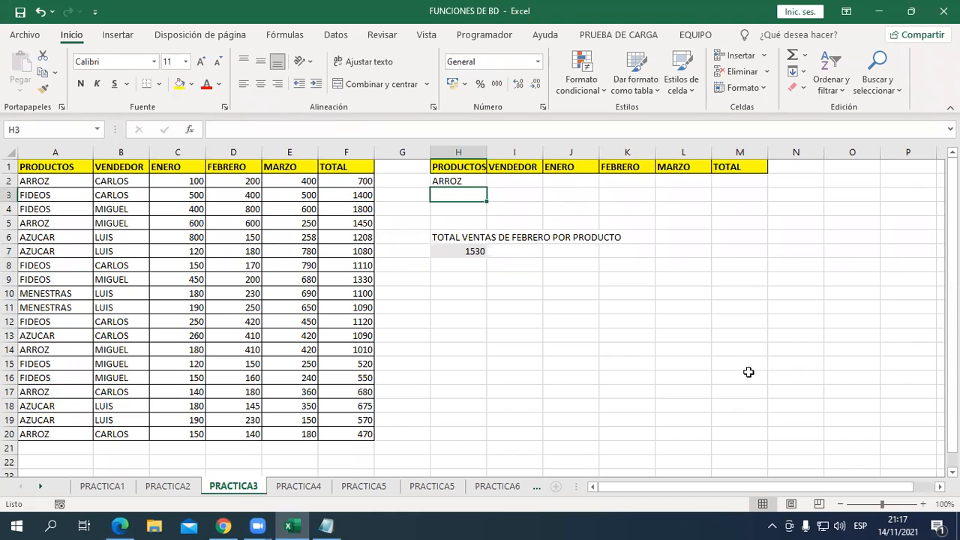
Change the product criterion in H2 to AZUCAR and highlight the criteria block H1:M2.
key(Up)
text(AZ)
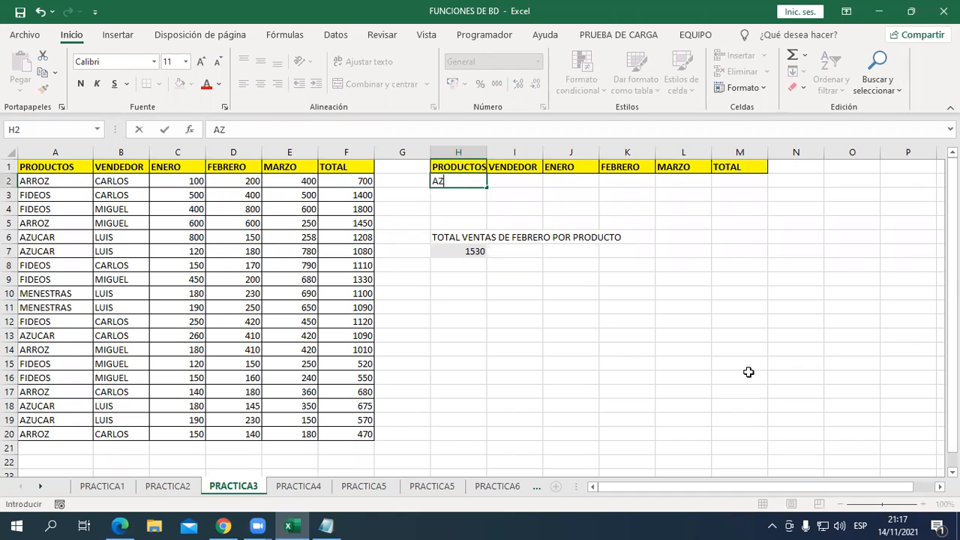
text(UCAR)
key(Return)
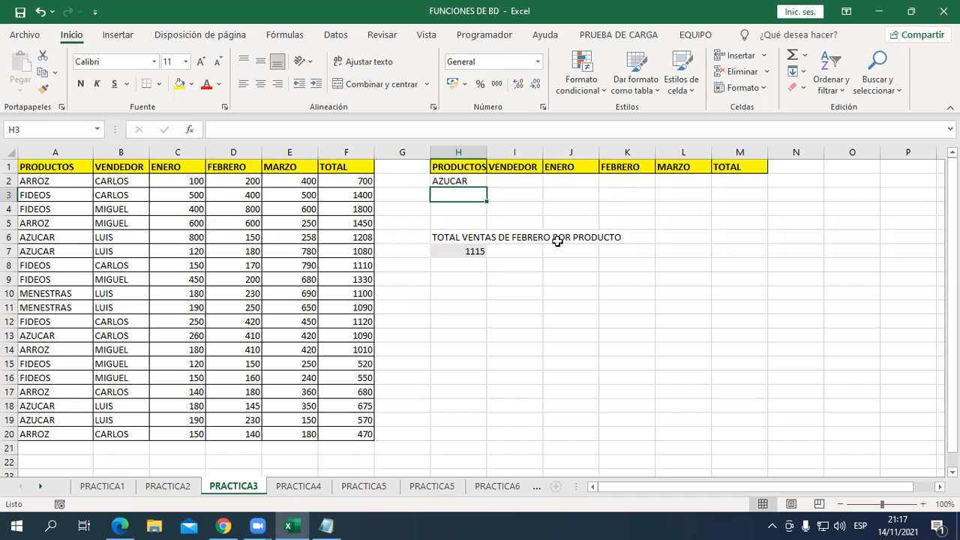
drag(455, 182, 735, 167)
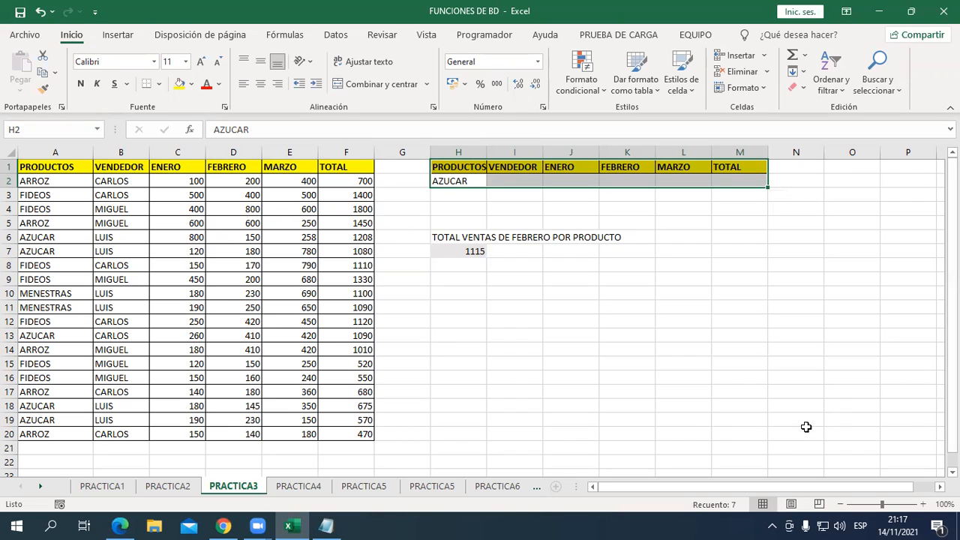
Open the PRACTICA4 sheet and enter the vendor's name from the first data row as the criterion in I2.
click(318, 492)
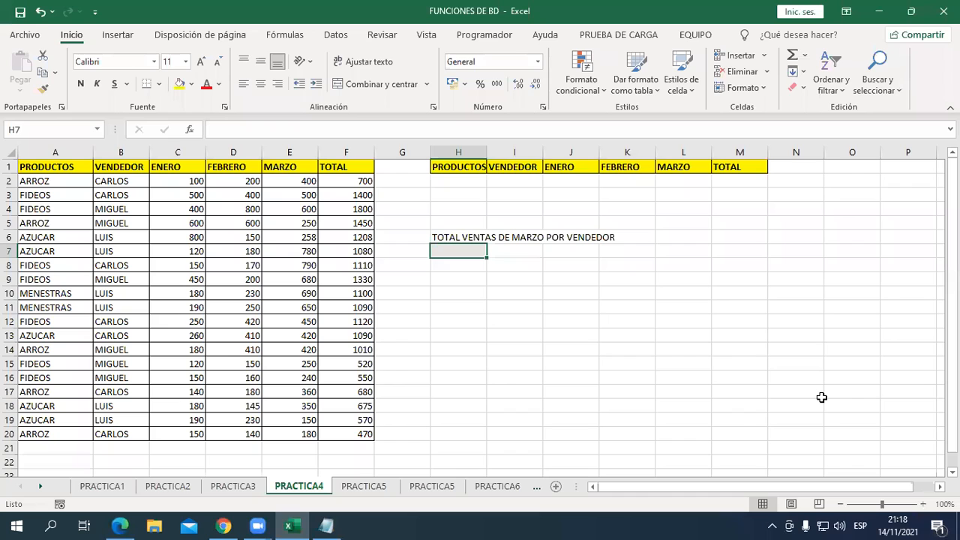
click(523, 180)
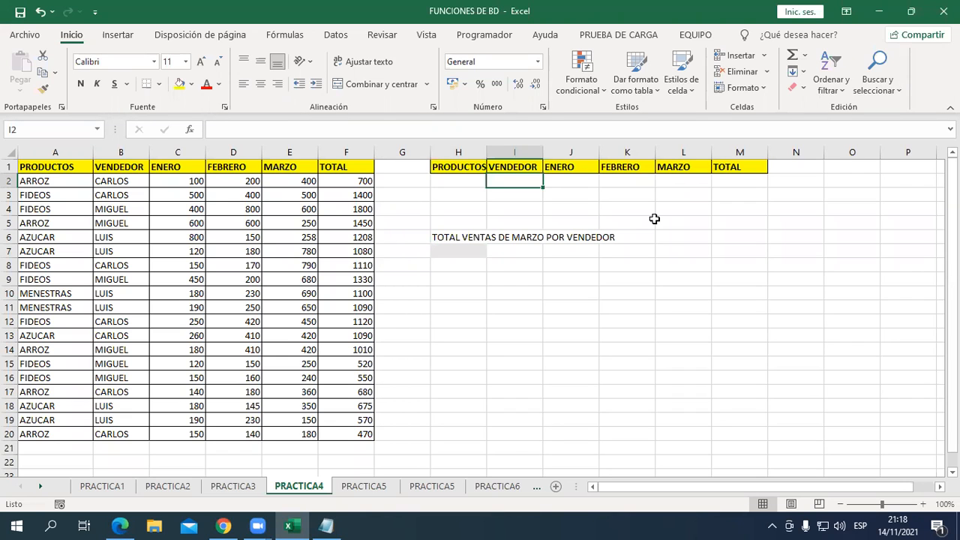
text(CARLOS)
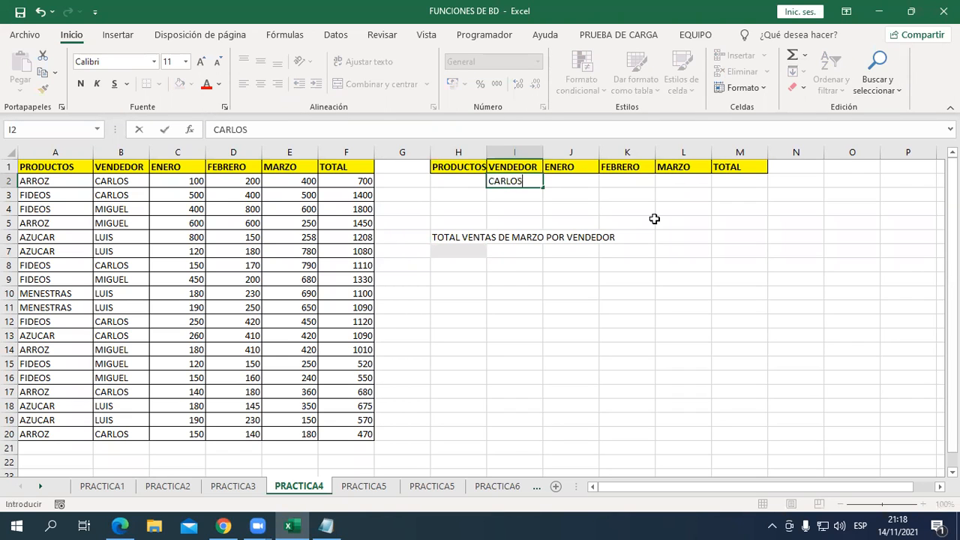
key(Return)
Start a BDSUMA formula in H7 of PRACTICA4 with A1:F20 as the database range.
key(Down)
key(Down)
key(Down)
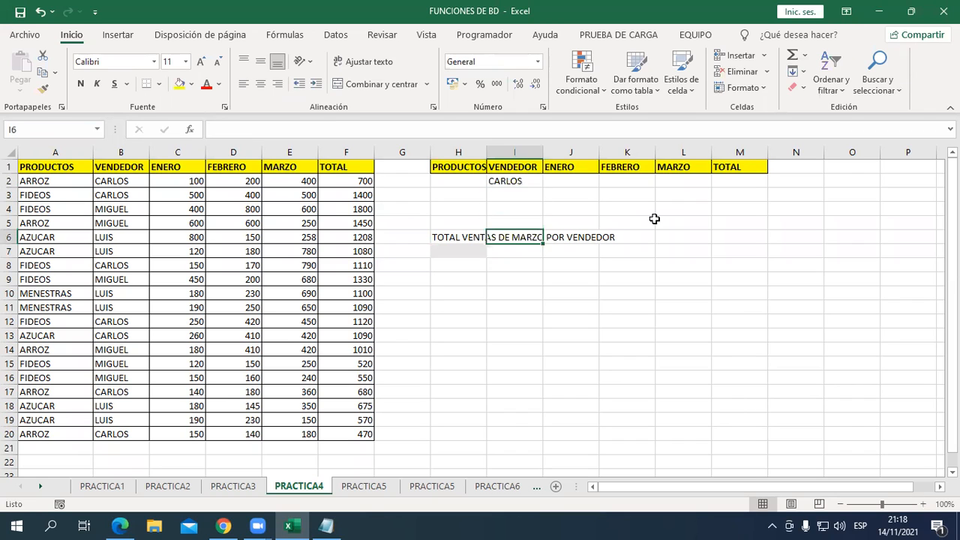
key(Down)
key(Left)
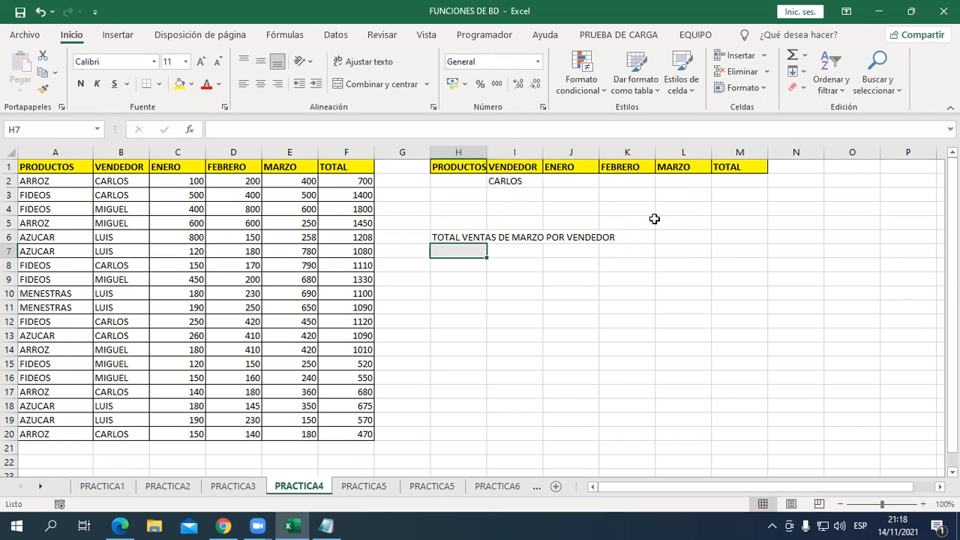
text(=)
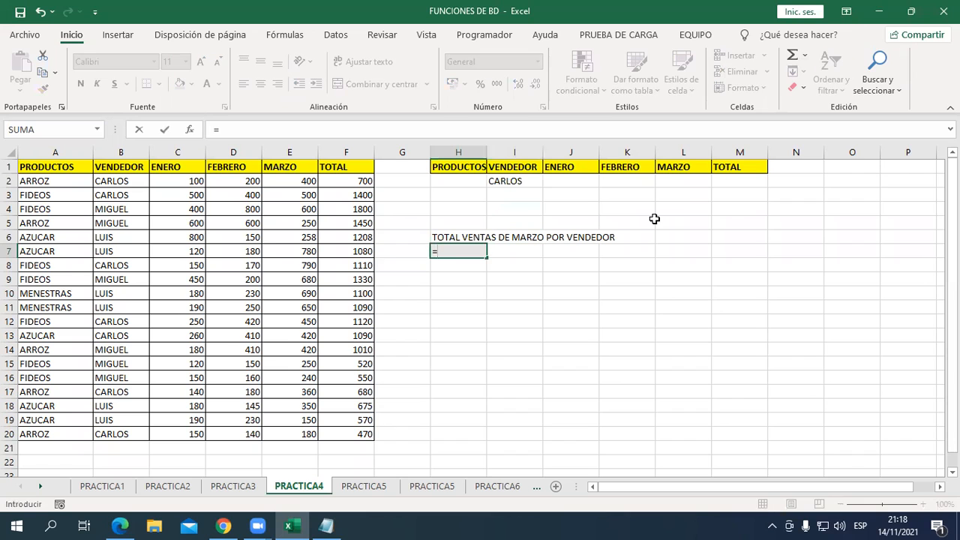
text(BDSUMA()
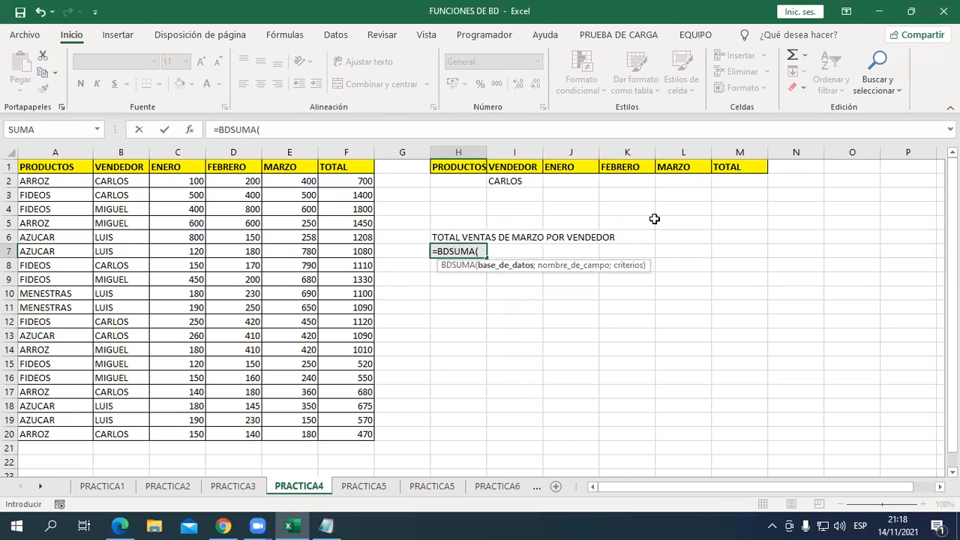
drag(42, 174, 366, 429)
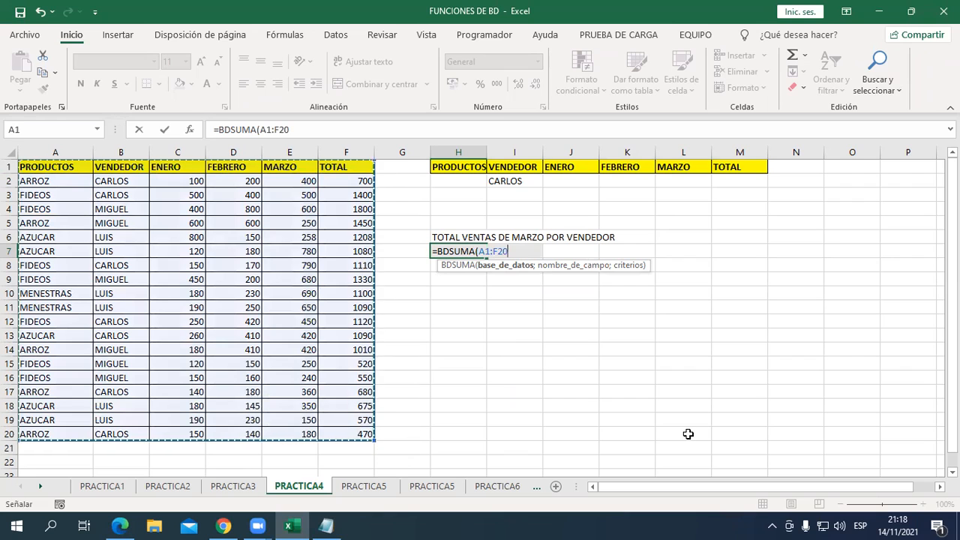
Add the field "MARZO" and the criteria range I1:I2, completing the formula as =BDSUMA(A1:F20;"MARZO";I1:I2).
text(;)
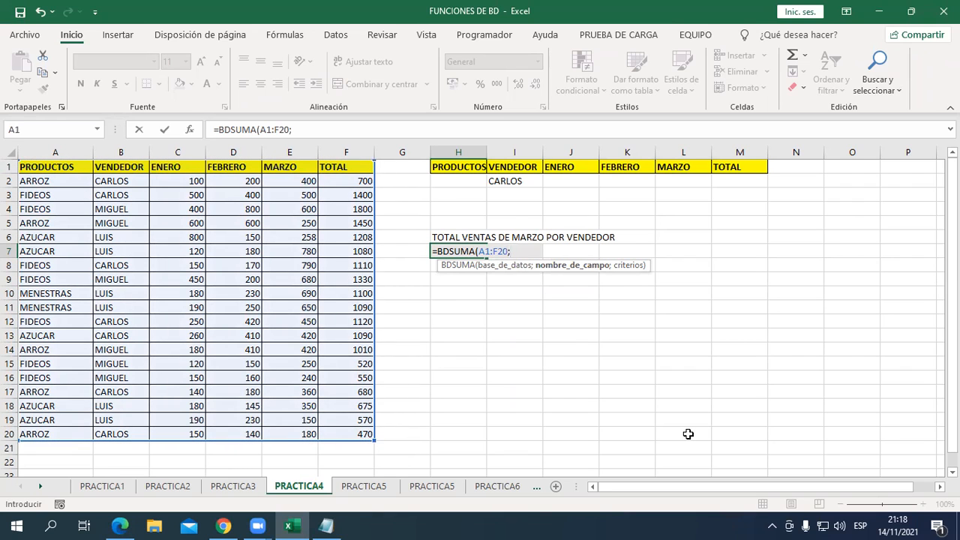
text("MARZO")
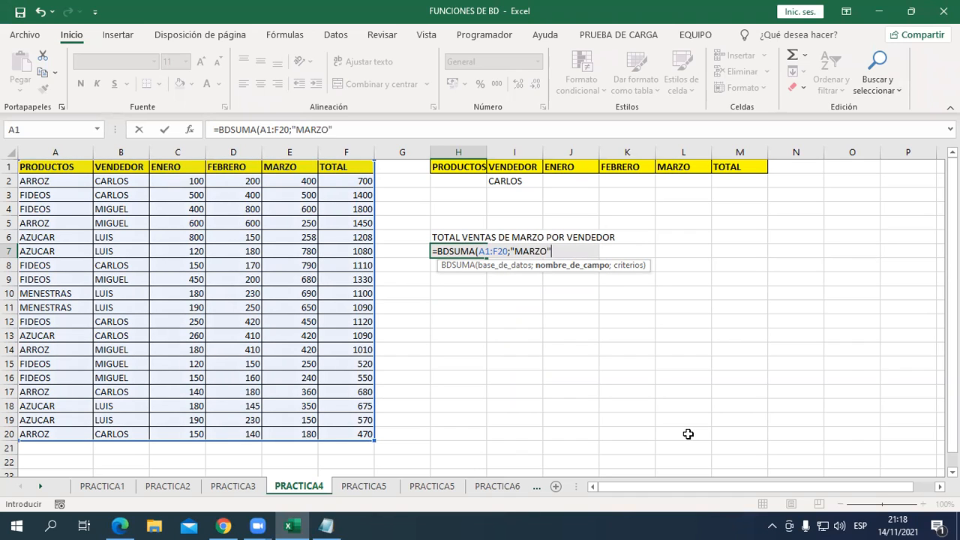
text(;)
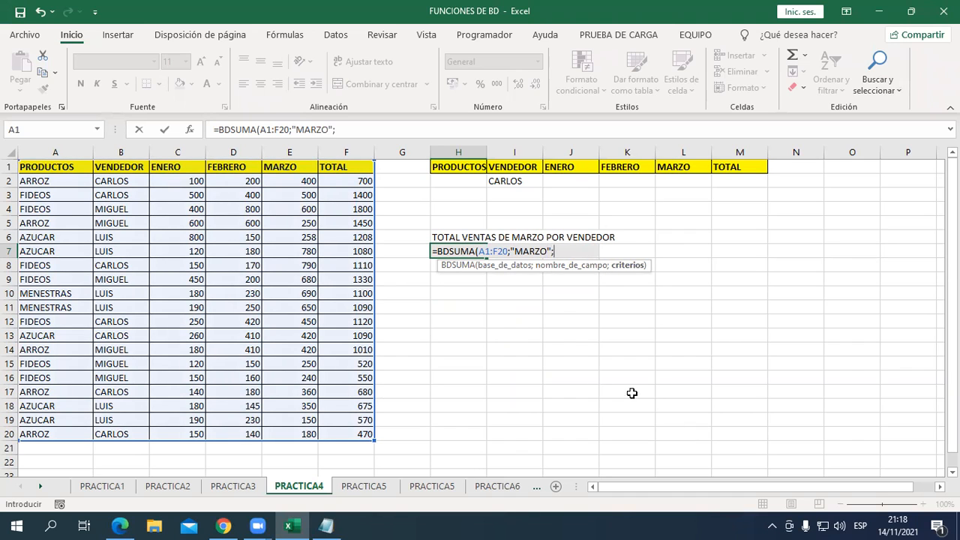
drag(520, 166, 519, 178)
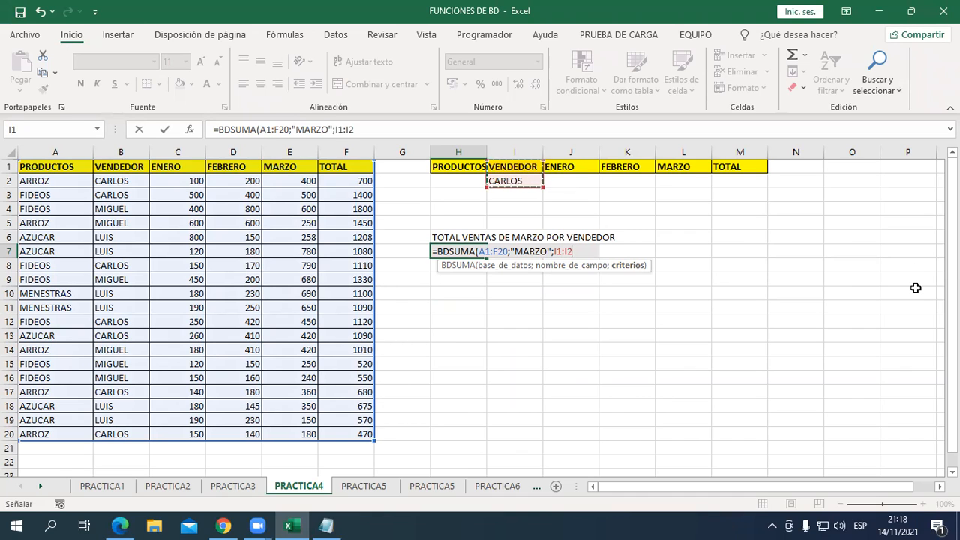
text())
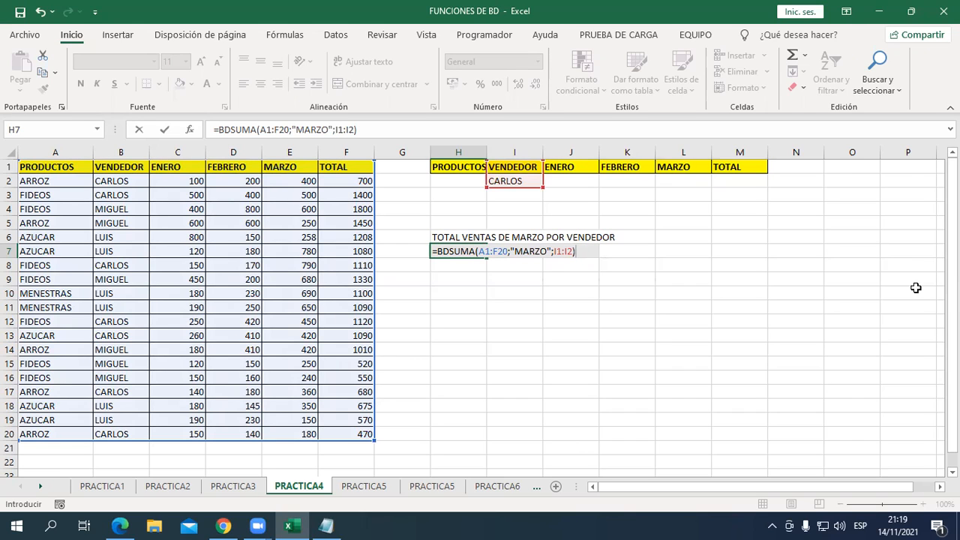
key(Return)
Enter the name of the vendor from data row 6 as a second vendor criterion in I3.
key(Up)
key(Up)
key(Up)
key(Up)
key(Right)
key(Right)
key(Up)
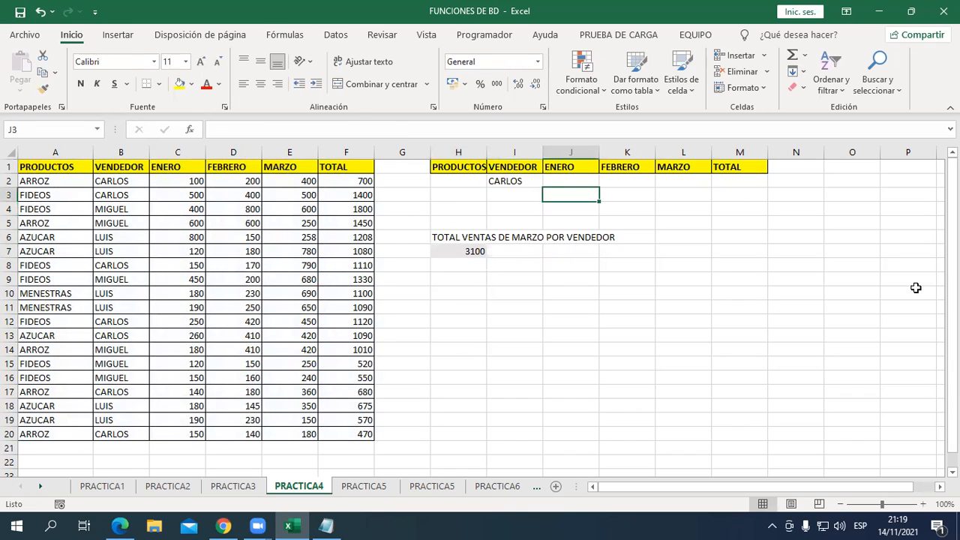
key(Left)
text(ÑL)
key(BackSpace)
key(BackSpace)
text(LUIS)
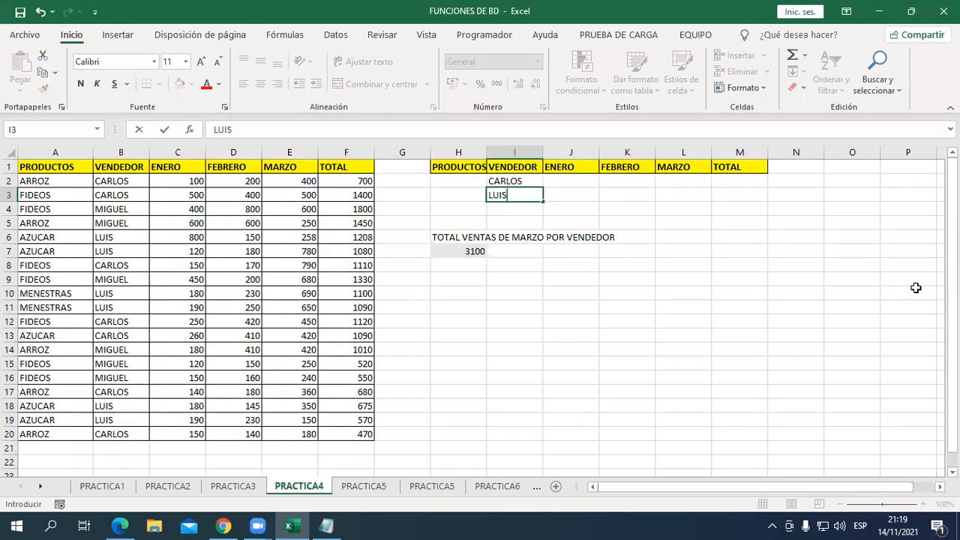
key(Return)
Extend the criteria range of the H7 formula to I1:I3, giving =BDSUMA(A1:F20;"MARZO";I1:I3).
key(Return)
key(Down)
key(Down)
key(Left)
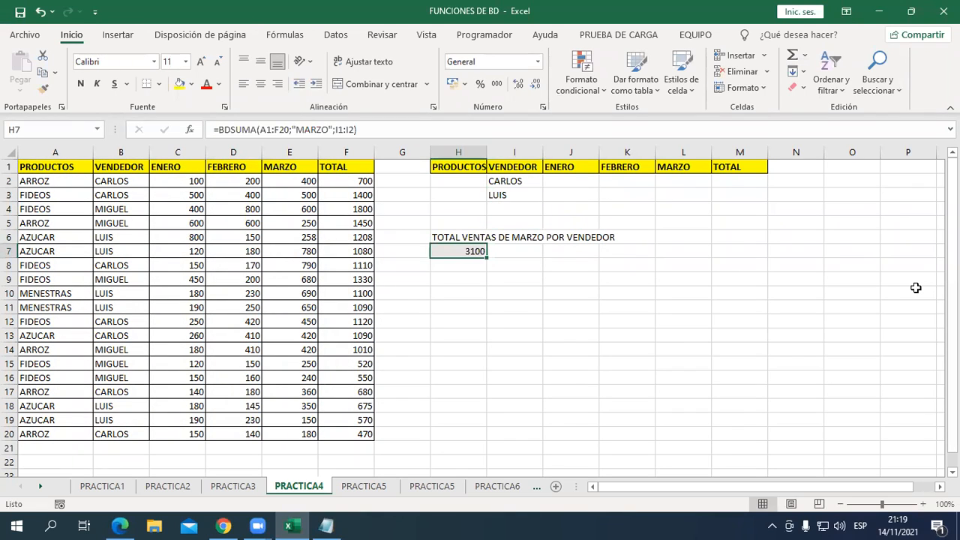
key(F2)
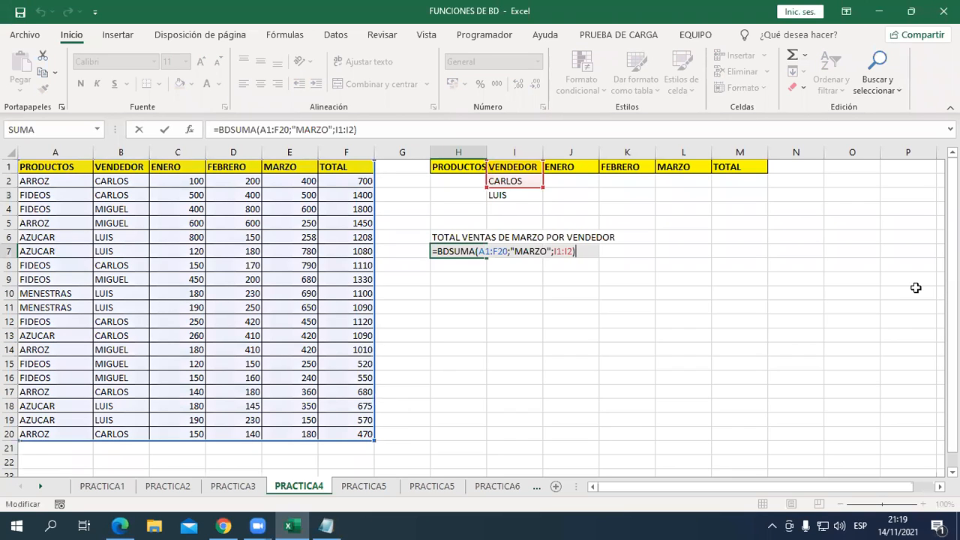
key(BackSpace)
key(BackSpace)
key(BackSpace)
key(BackSpace)
key(BackSpace)
key(BackSpace)
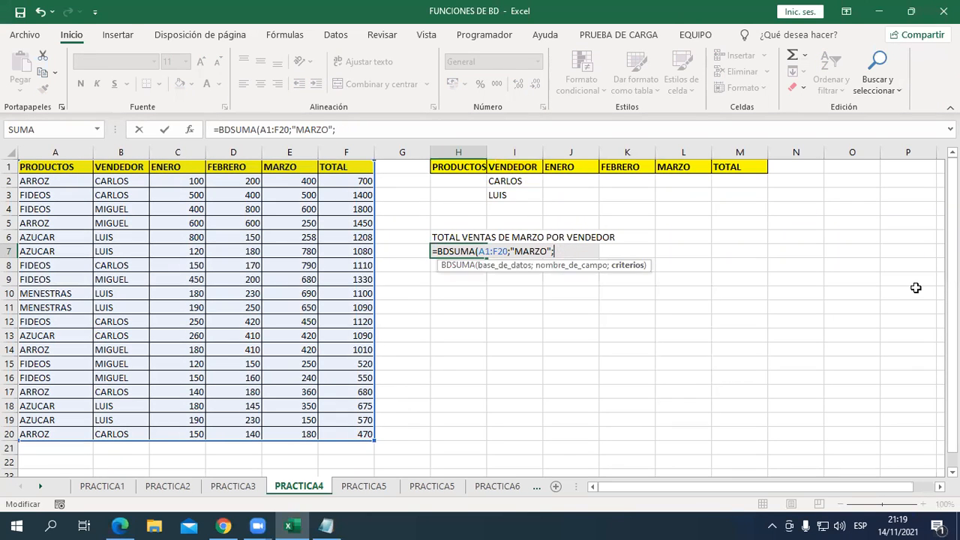
drag(523, 168, 525, 192)
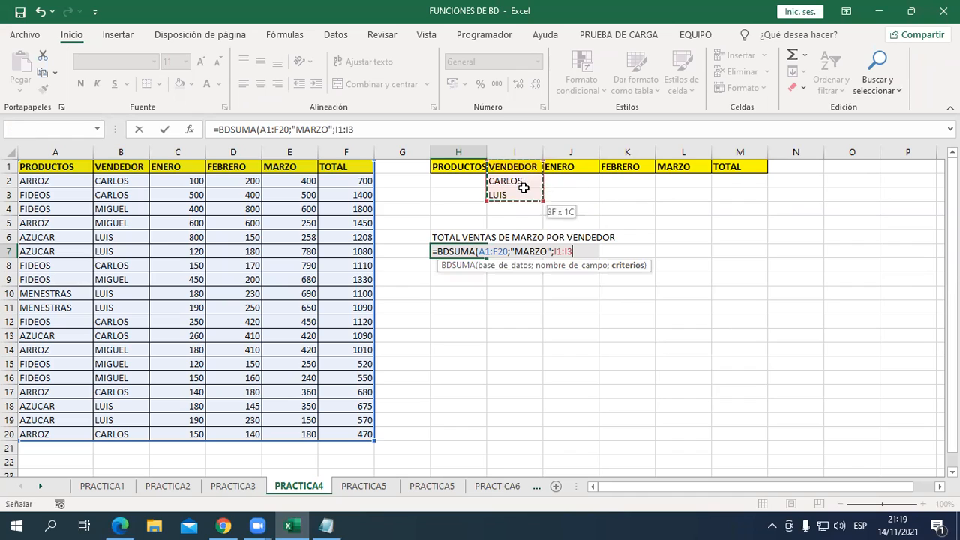
text())
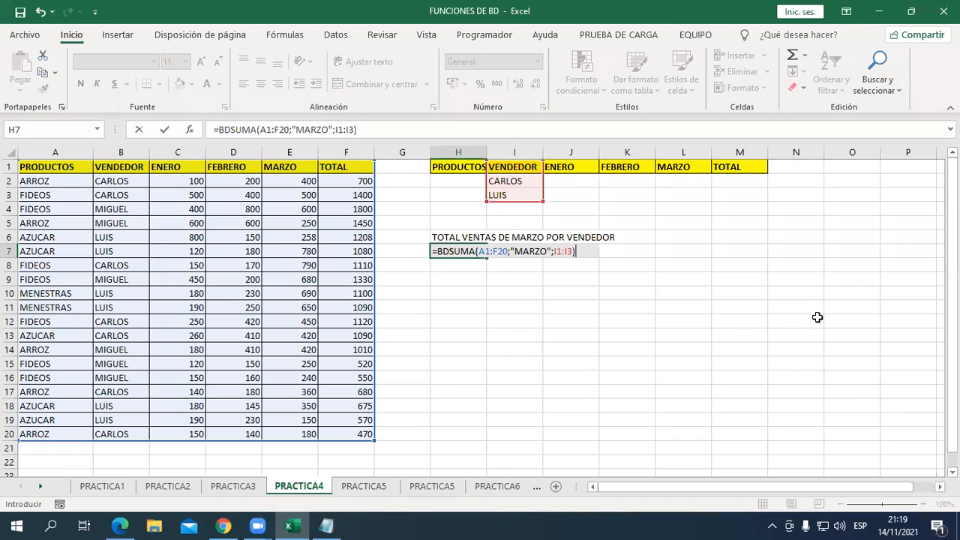
key(Return)
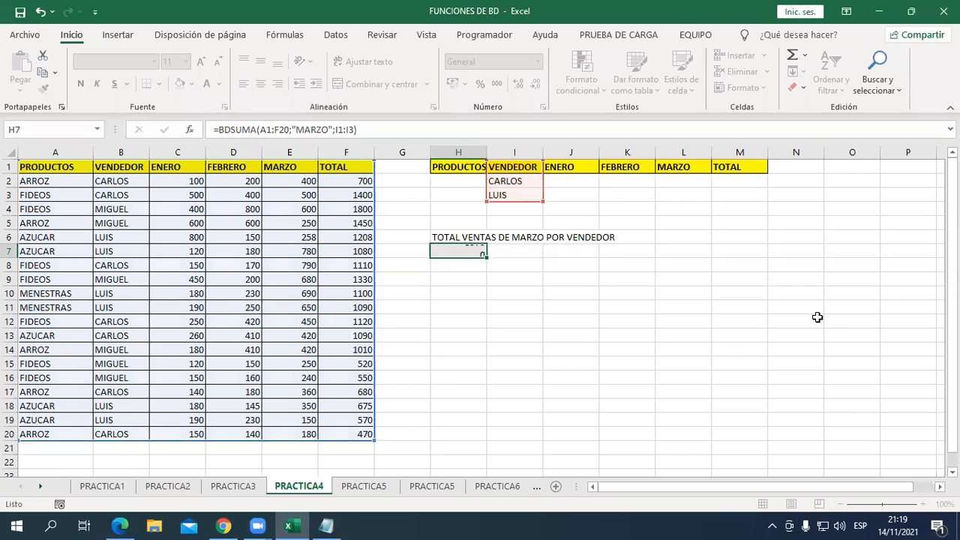
Check the ranges of the H7 formula and replace the vendor in I3 with the vendor's name from data row 4.
key(Up)
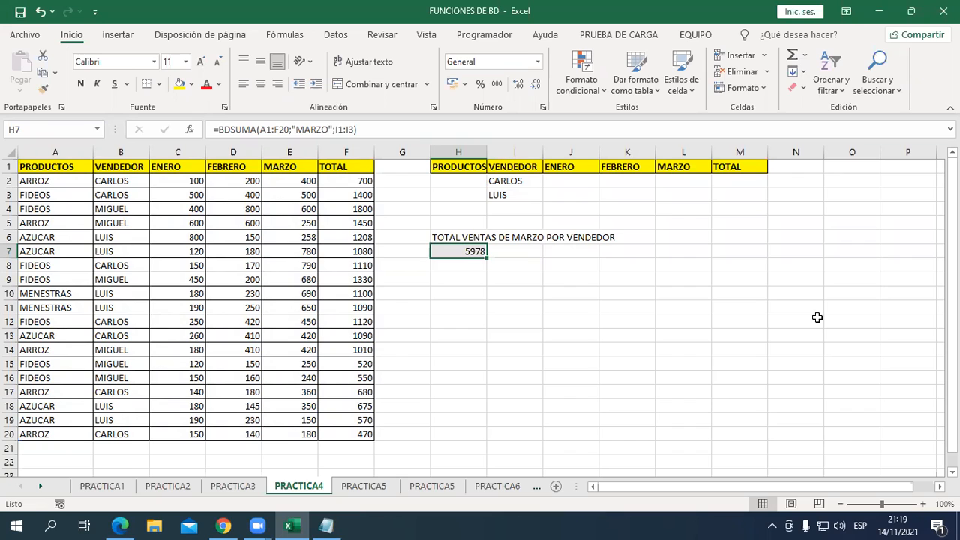
key(F2)
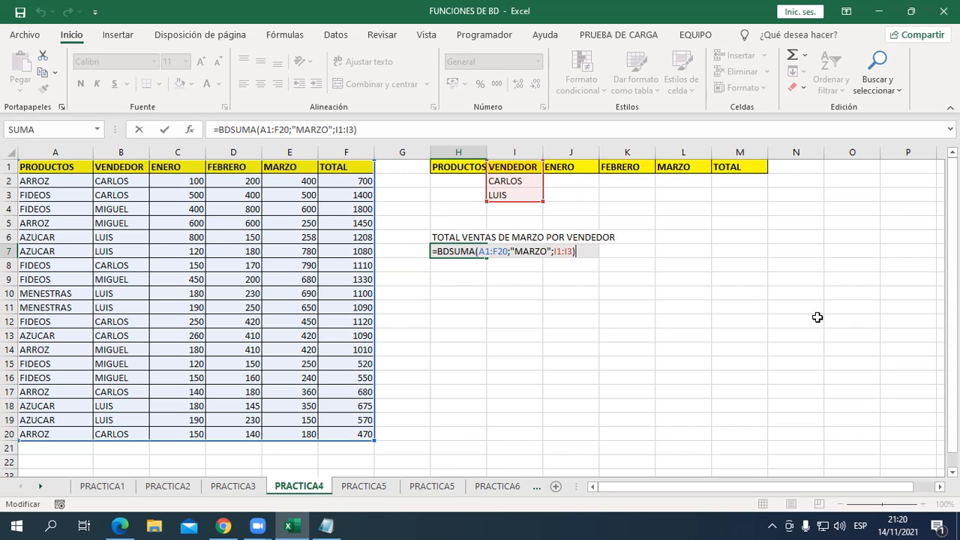
key(Return)
key(Up)
key(Up)
key(Up)
key(Right)
key(Up)
key(Up)
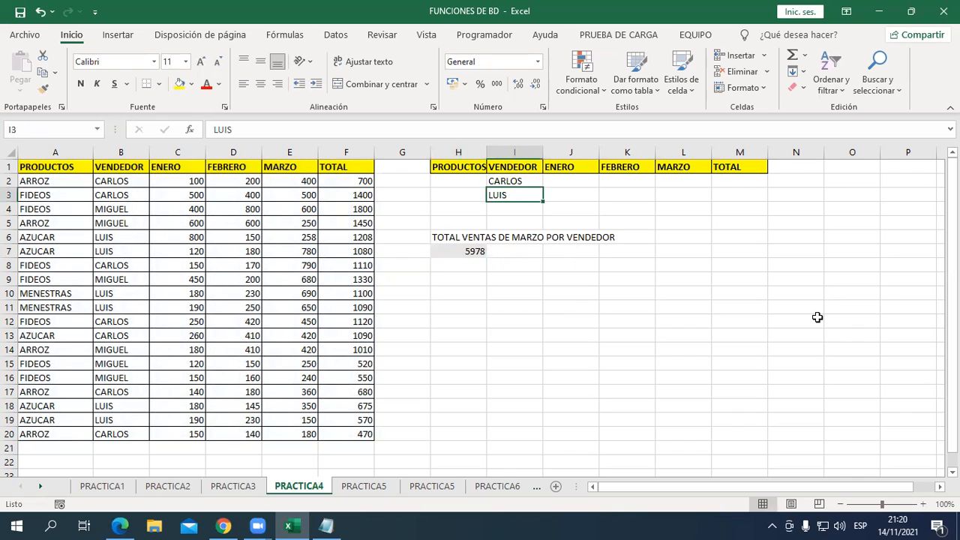
text(MIGUEL)
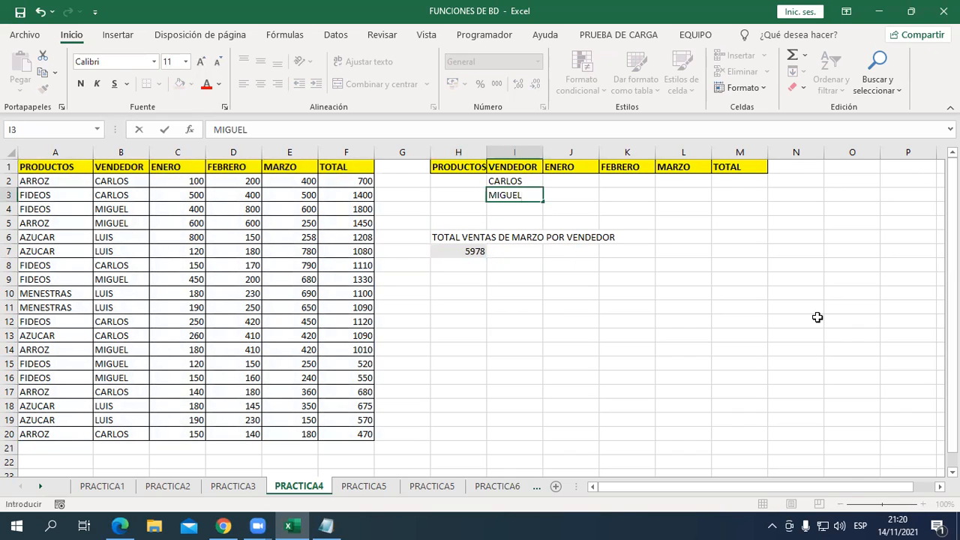
key(Return)
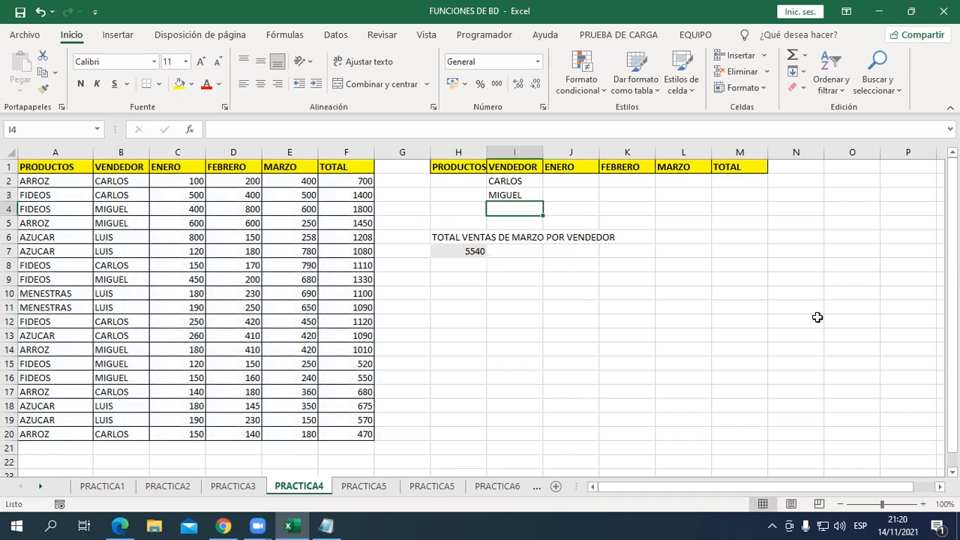
Change the vendor criterion in I2 to the vendor's name from data row 6.
key(Up)
key(Up)
text(LUIS)
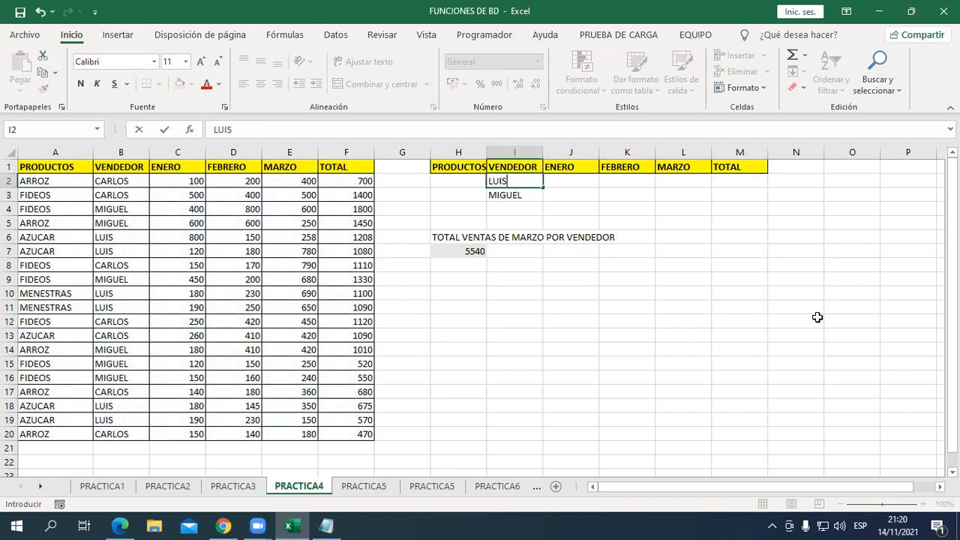
key(Return)
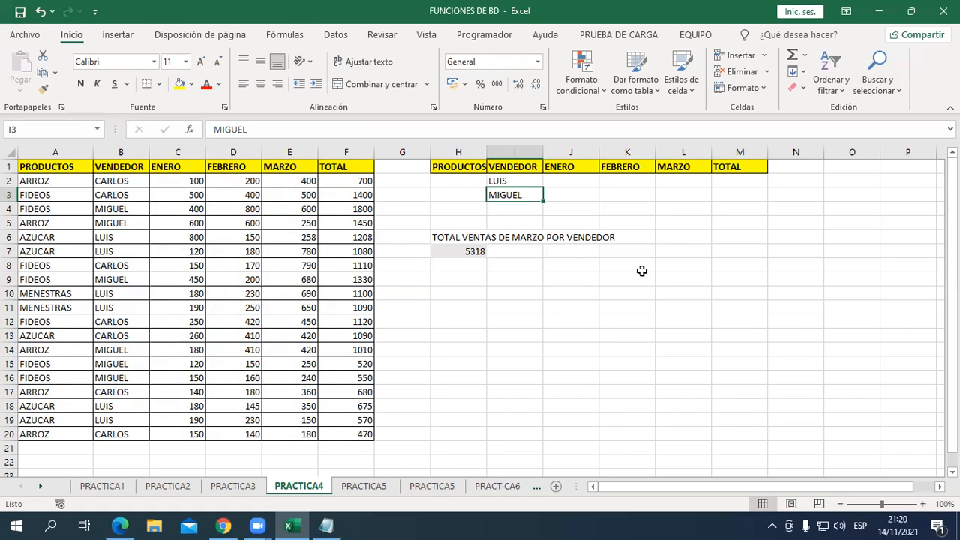
Clear the vendor criterion in I3 and set the criteria range of the H7 formula to I1:I2.
key(Delete)
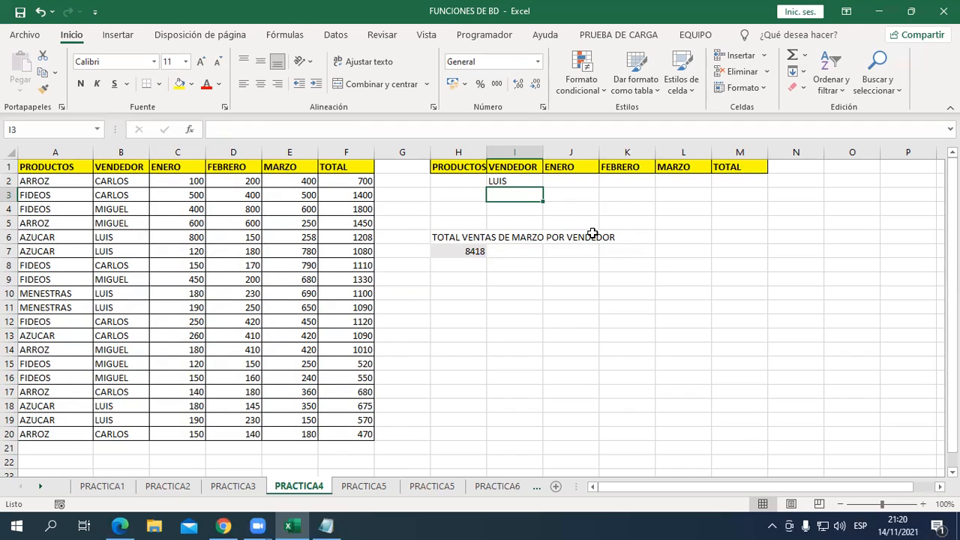
click(517, 181)
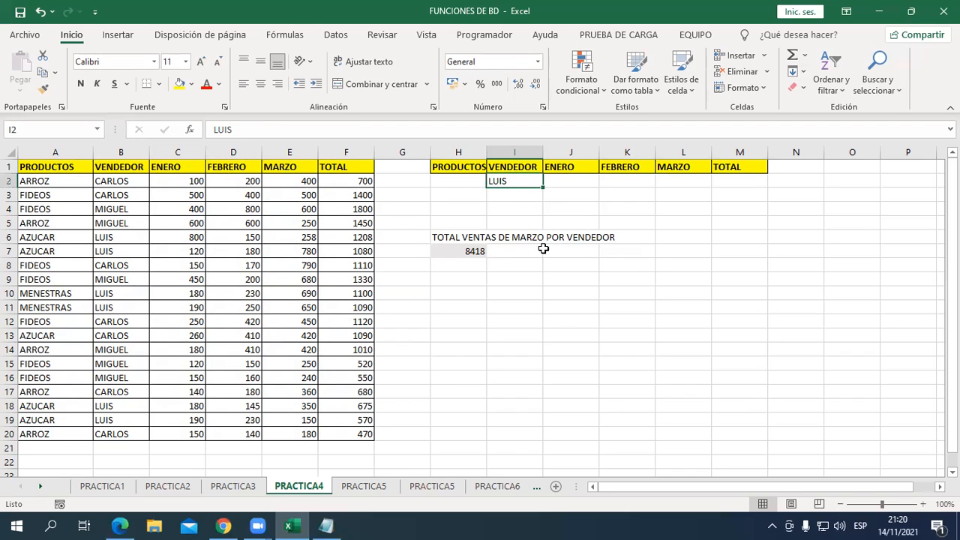
double_click(474, 252)
key(BackSpace)
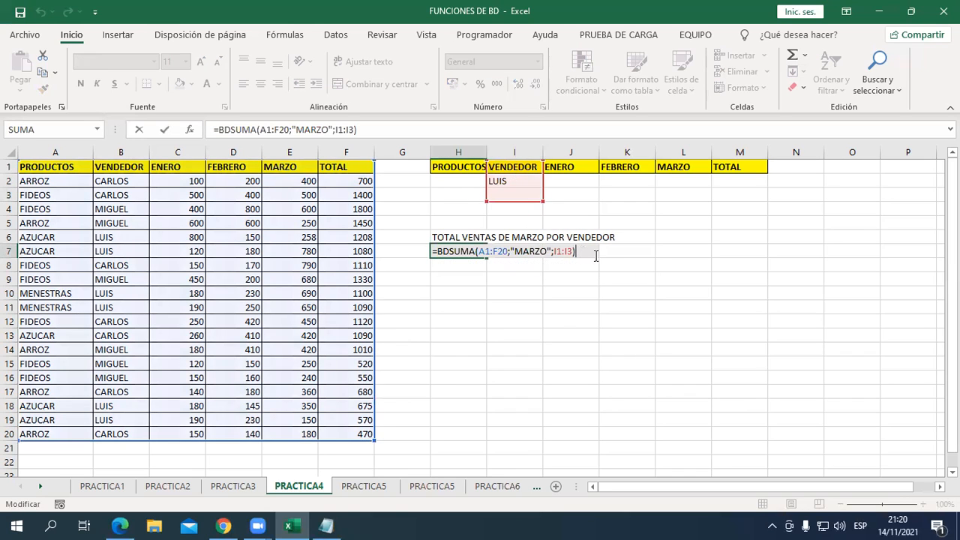
key(BackSpace)
key(BackSpace)
key(BackSpace)
key(BackSpace)
key(BackSpace)
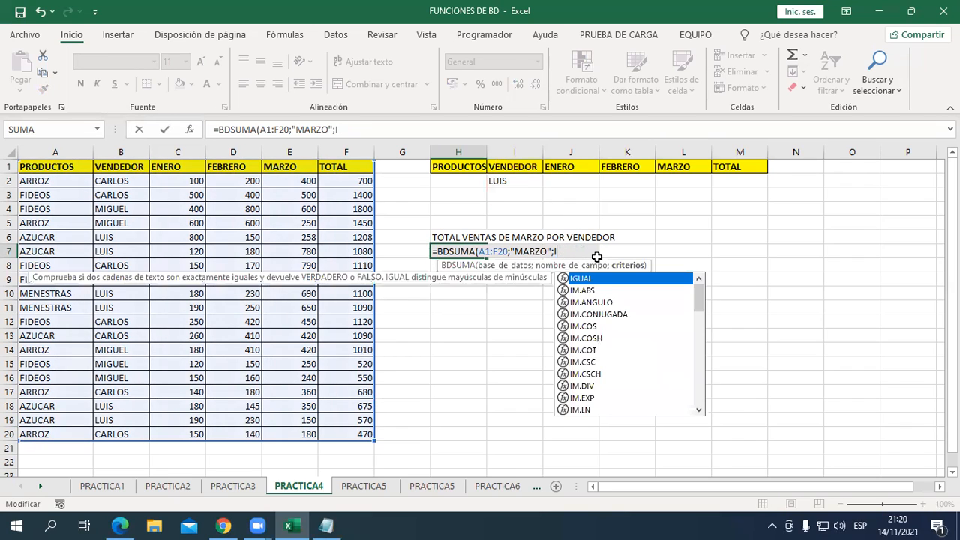
drag(515, 166, 514, 181)
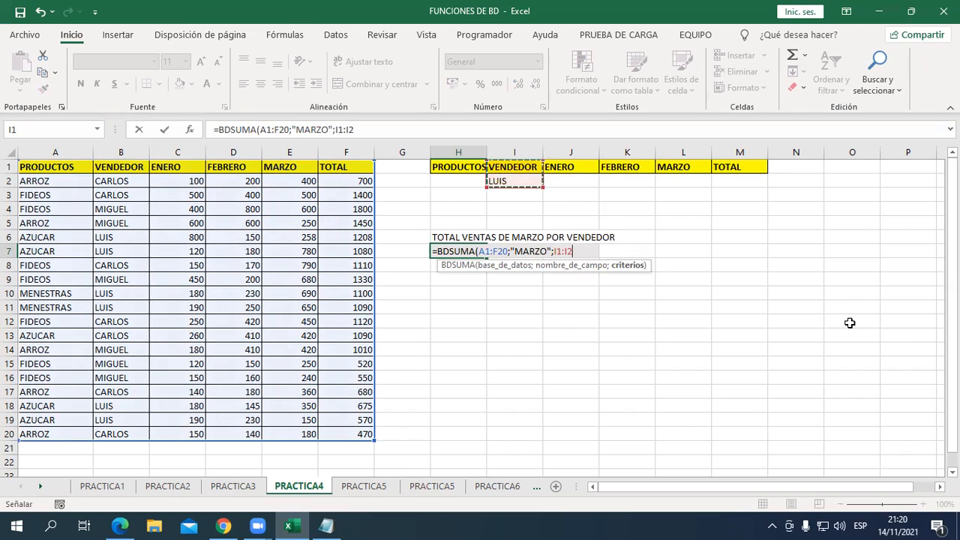
text())
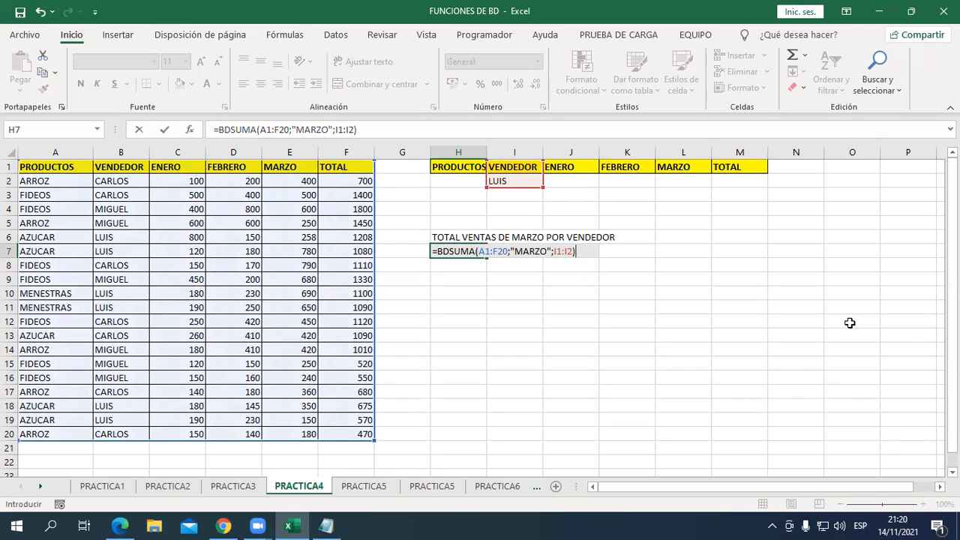
key(Return)
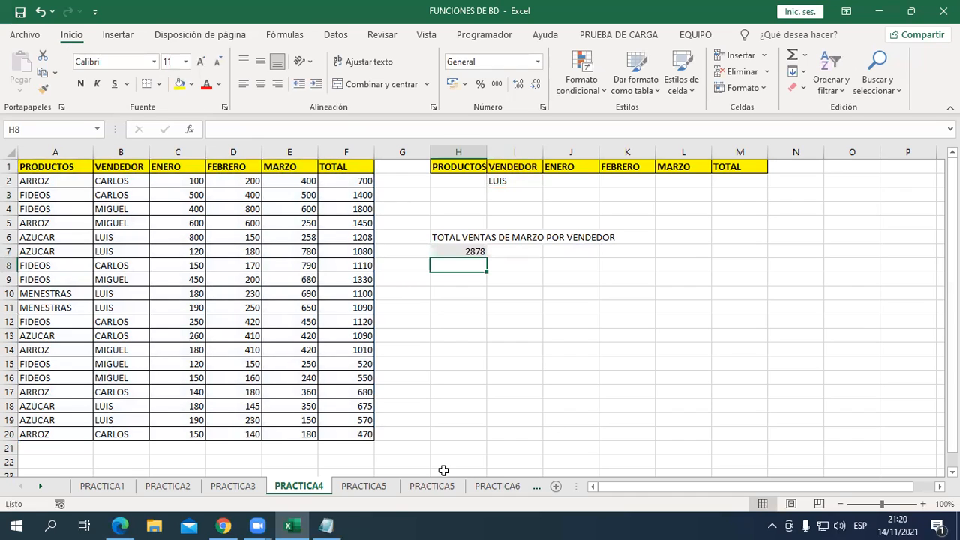
On the first PRACTICA5 sheet, enter ARROZ as product criterion in H2 and the vendor's name from data row 6 in I2.
click(356, 490)
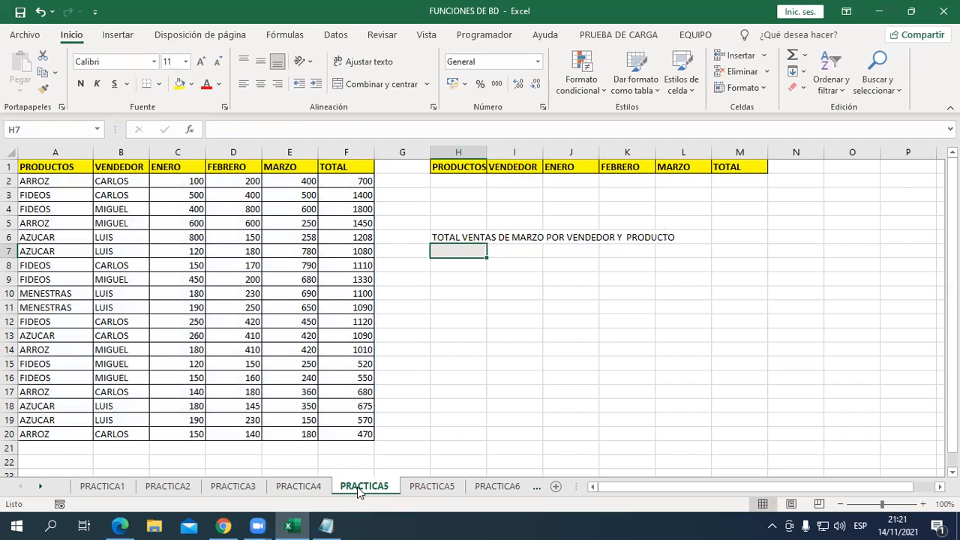
click(459, 180)
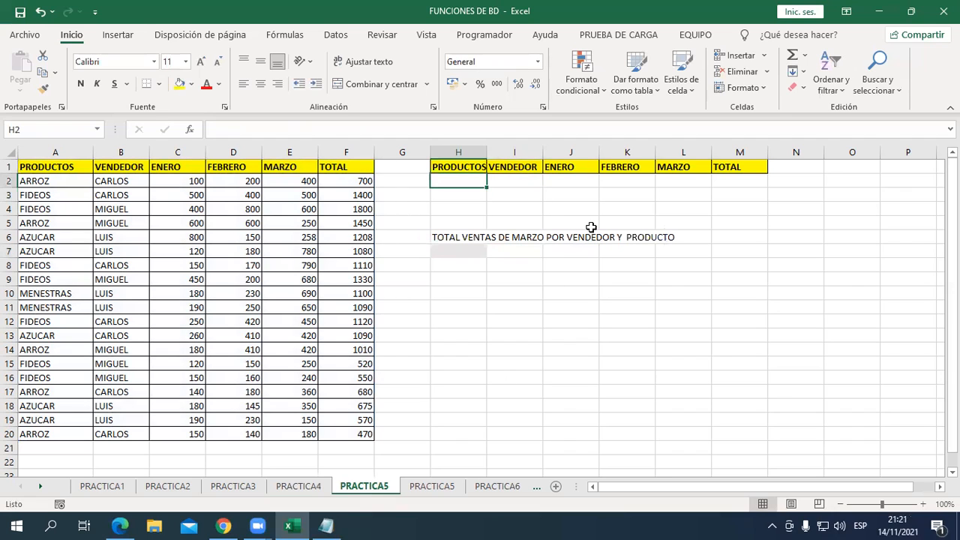
text(ARRRO)
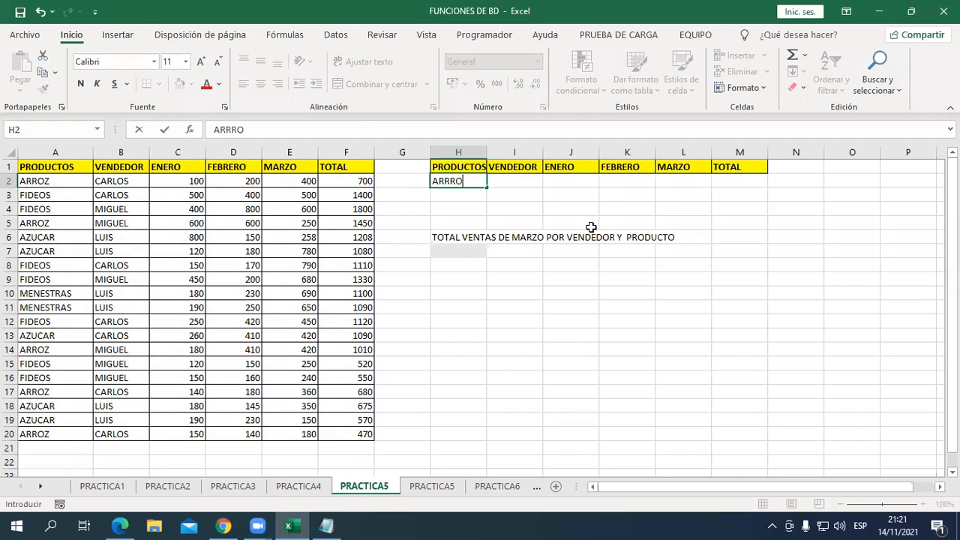
key(BackSpace)
key(BackSpace)
text(OZ)
key(Tab)
text(LUIS)
key(Return)
Start a BDSUMA formula in H7 with A1:F20 as the database range.
key(Return)
key(Down)
key(Down)
key(Down)
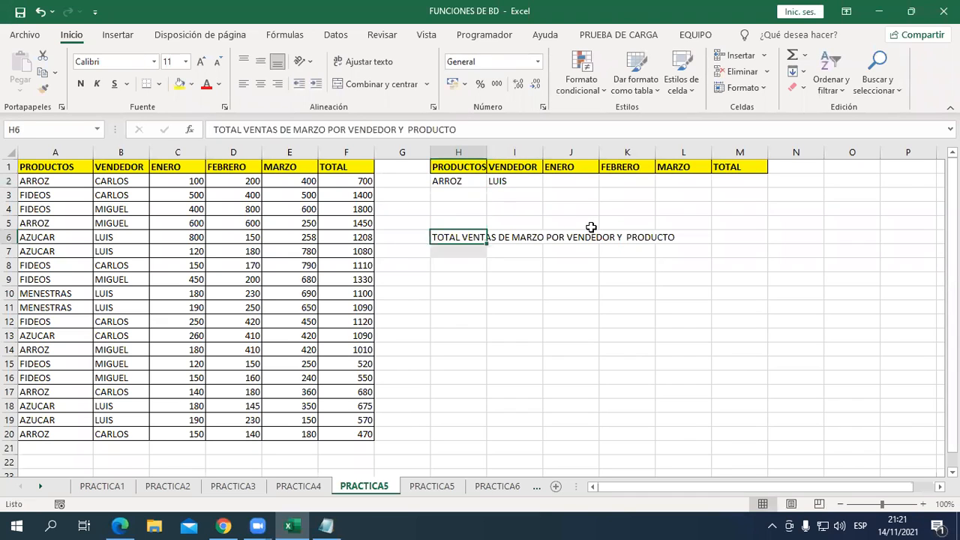
text(=BD)
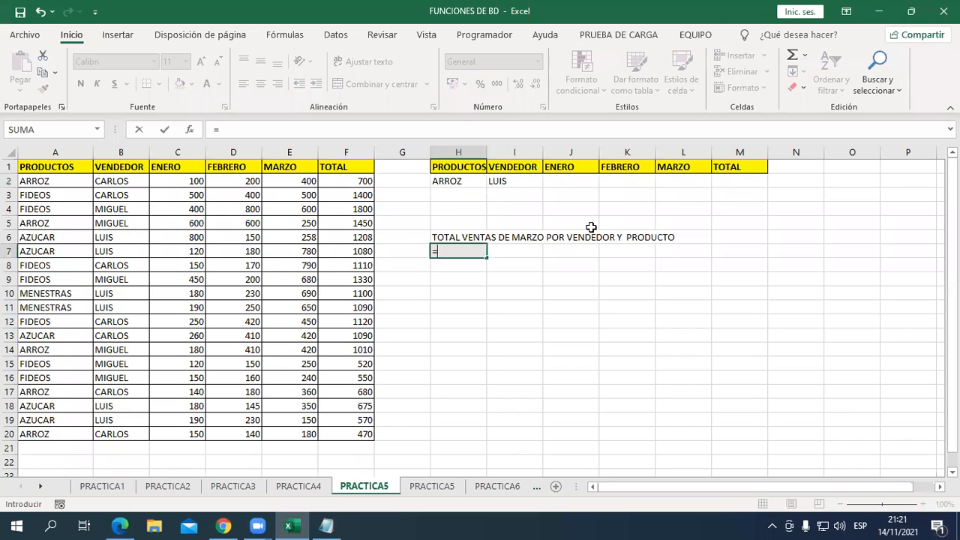
key(Down)
key(Down)
key(Down)
key(Down)
key(Down)
key(Down)
key(Down)
key(Down)
key(Down)
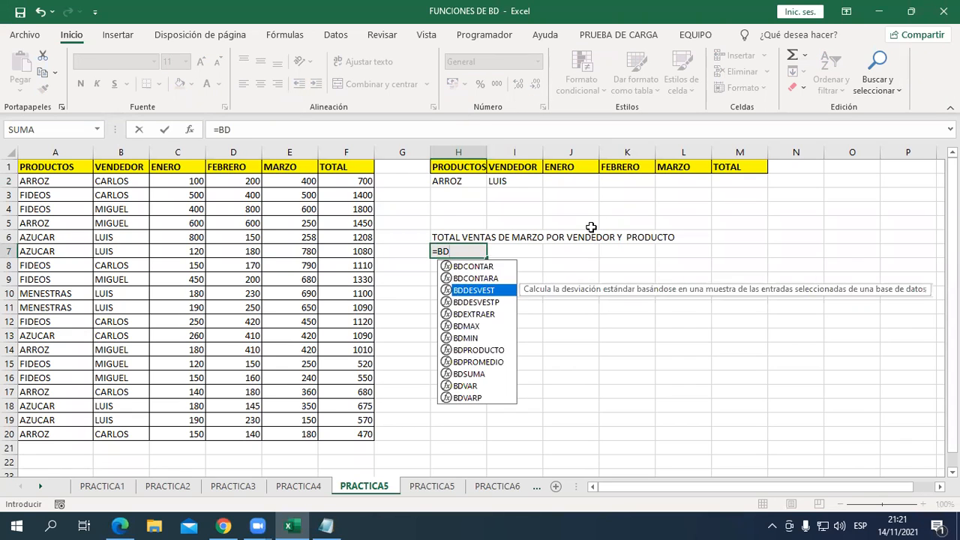
key(Tab)
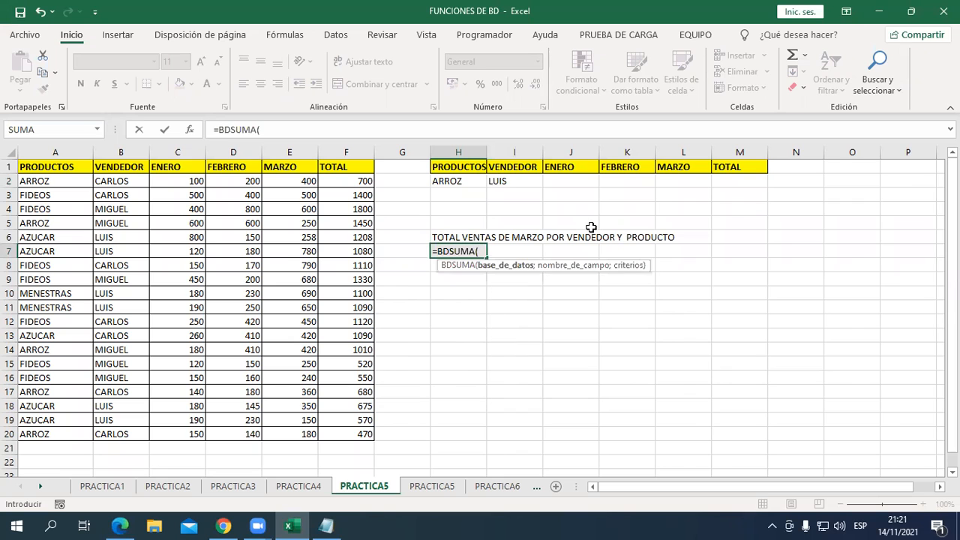
drag(56, 167, 375, 431)
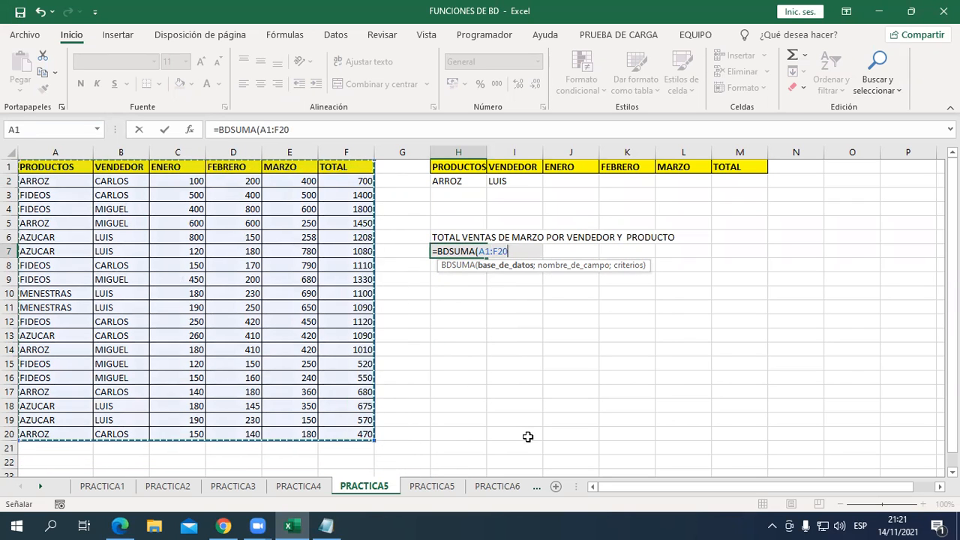
Complete the H7 formula with field "MARZO" and criteria range H1:I2, giving =BDSUMA(A1:F20;"MARZO";H1:I2).
text(;)
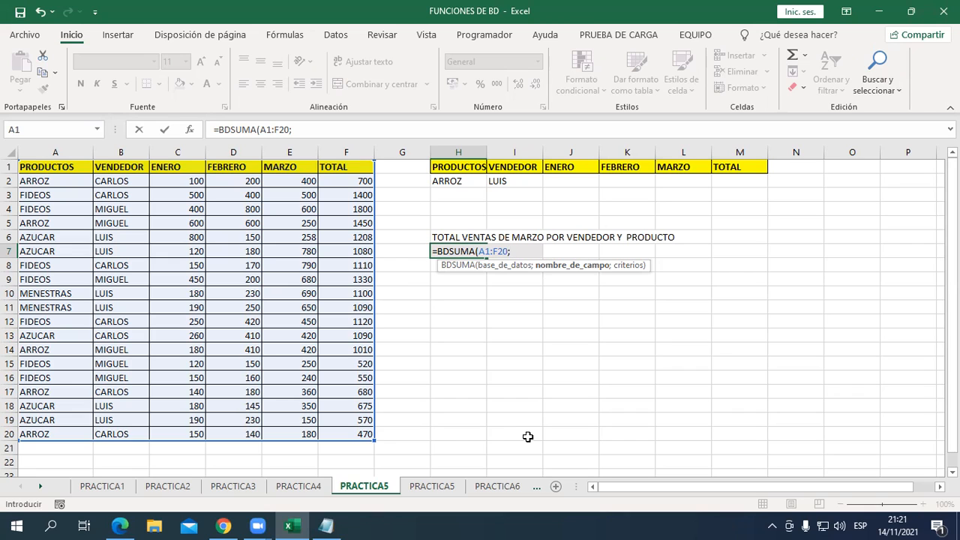
text("MARZO")
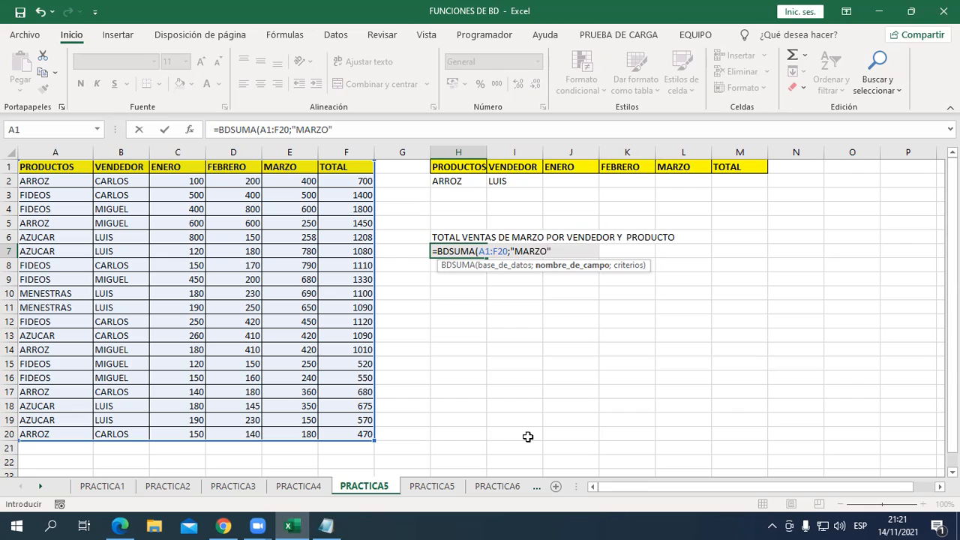
text(;)
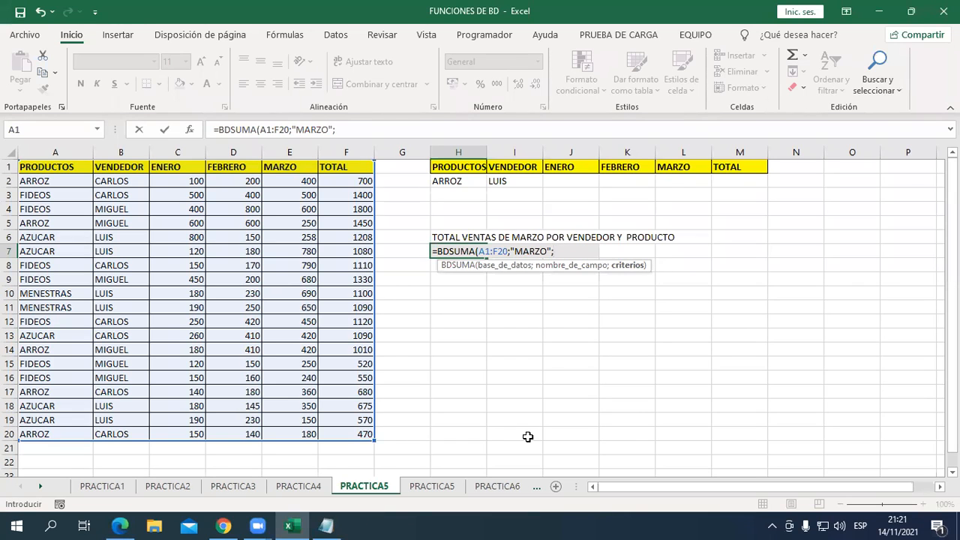
drag(450, 165, 502, 181)
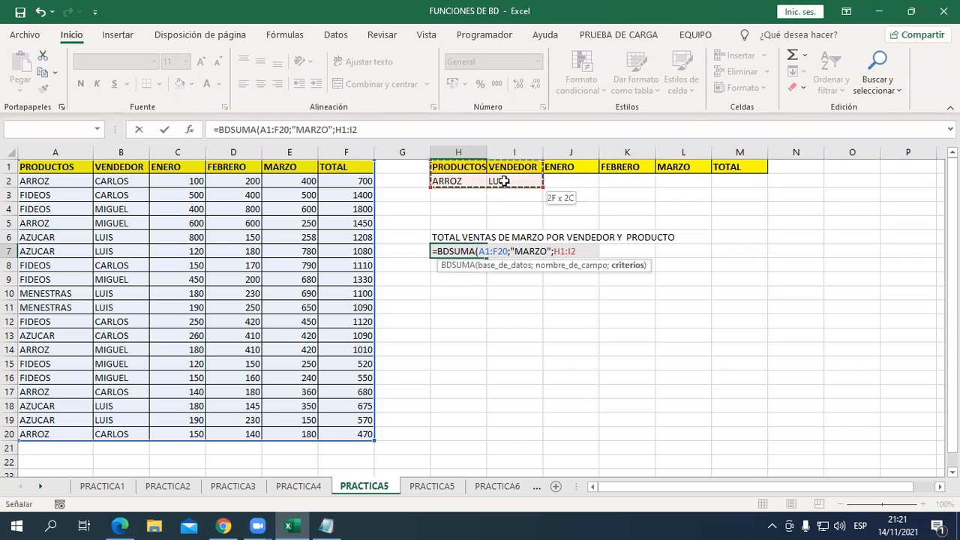
text())
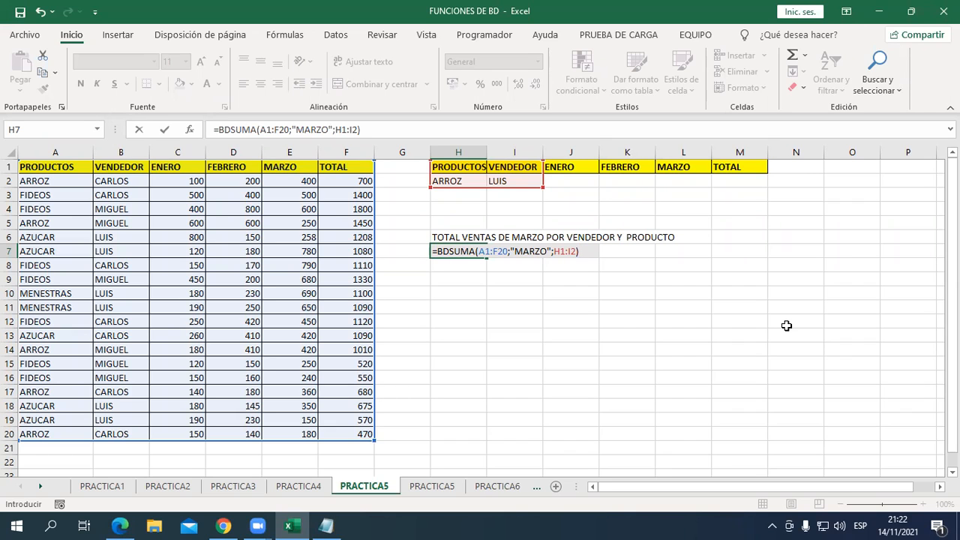
key(Return)
Check the ranges referenced by the BDSUMA formula in H7.
key(Up)
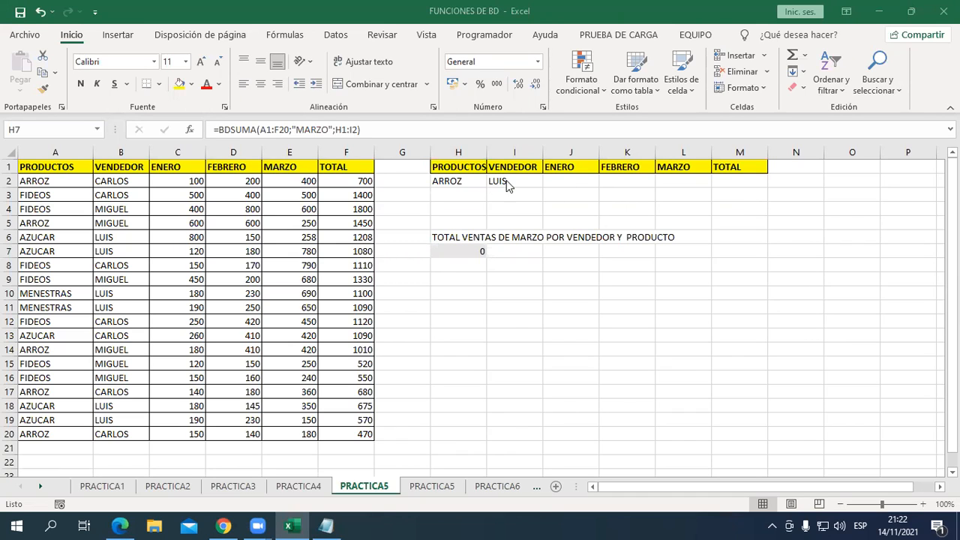
double_click(470, 251)
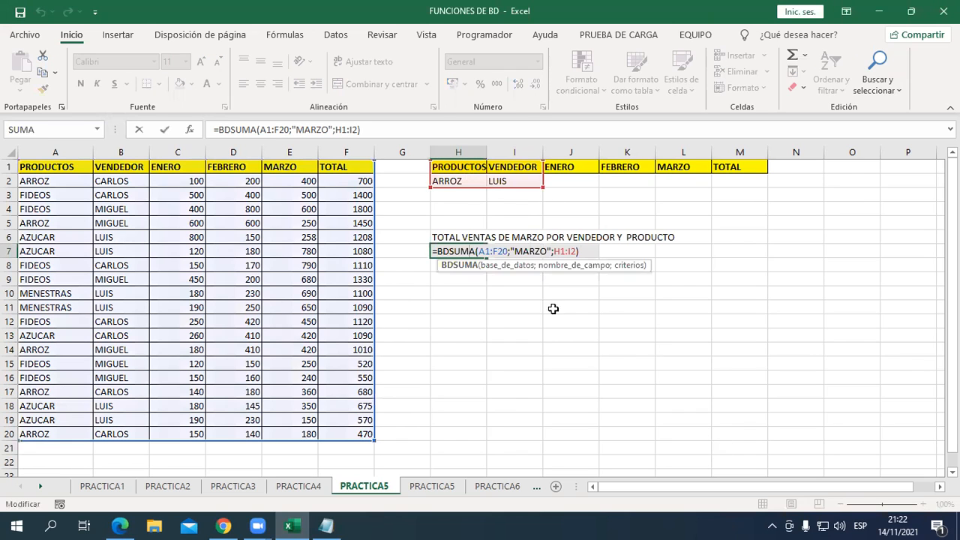
key(Return)
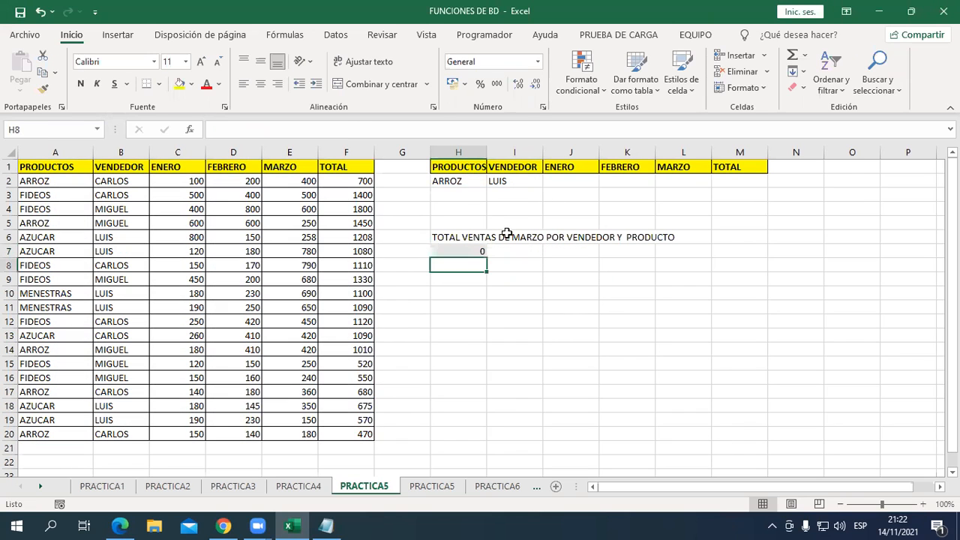
Change the product criterion in H2 to FIDEOS.
click(452, 182)
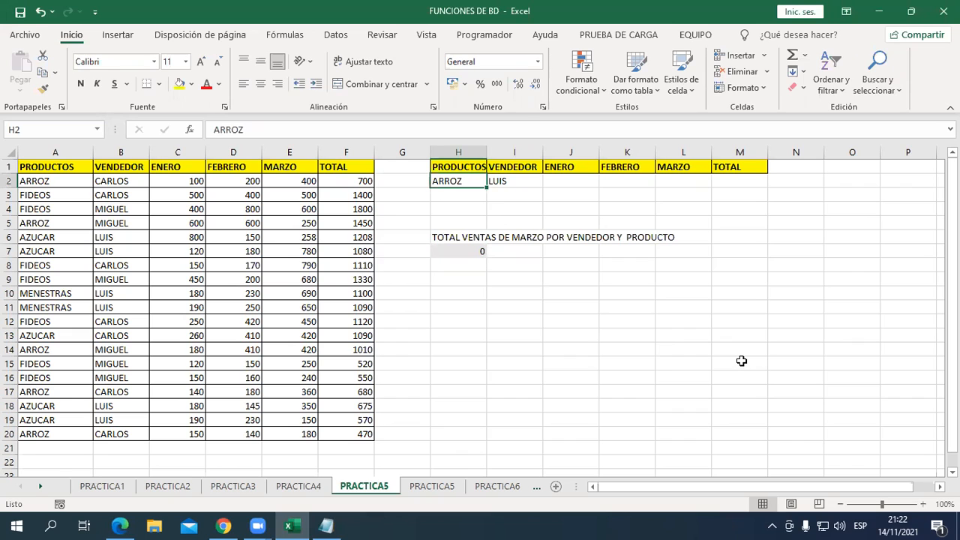
text(FIDOS)
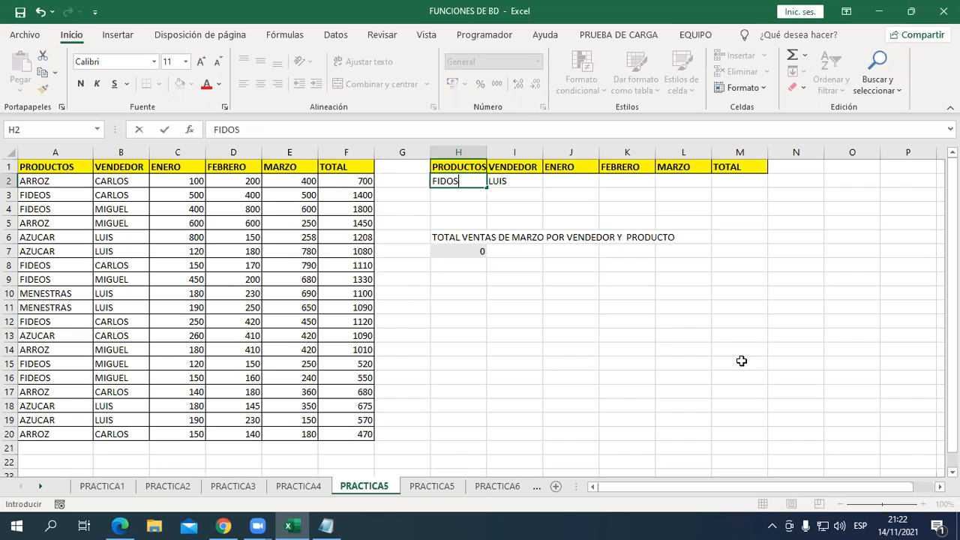
key(BackSpace)
key(BackSpace)
text(EOS)
key(Return)
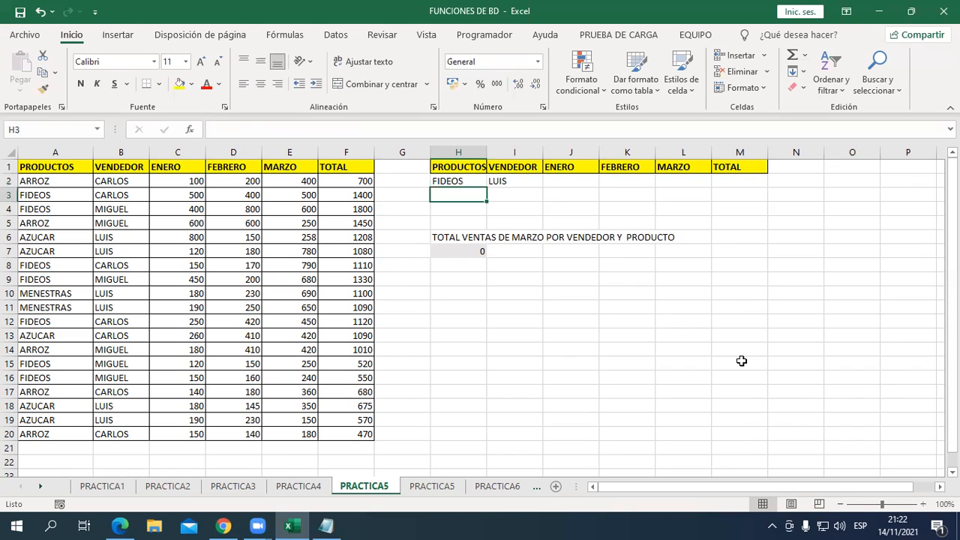
Set the product criterion in H2 to AZUCAR.
key(Up)
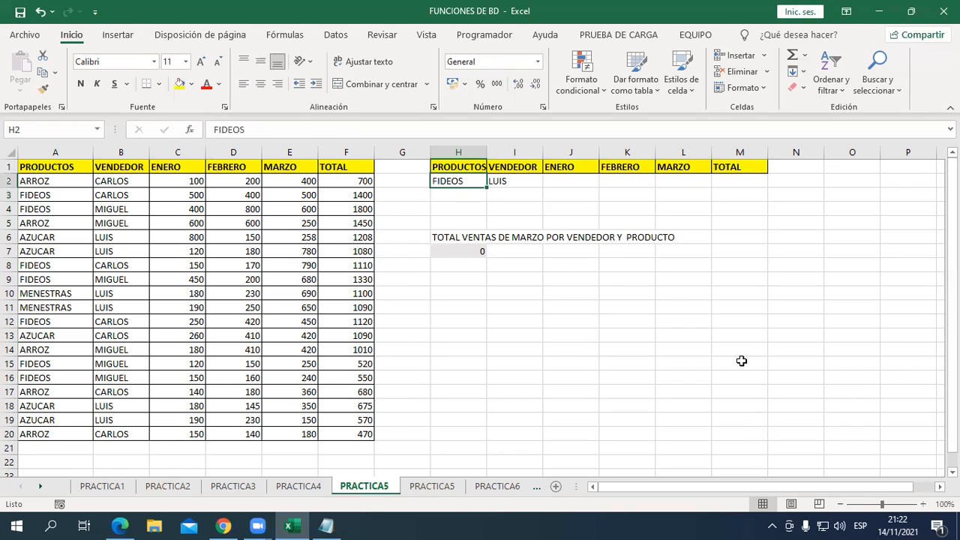
text(AZUCAR)
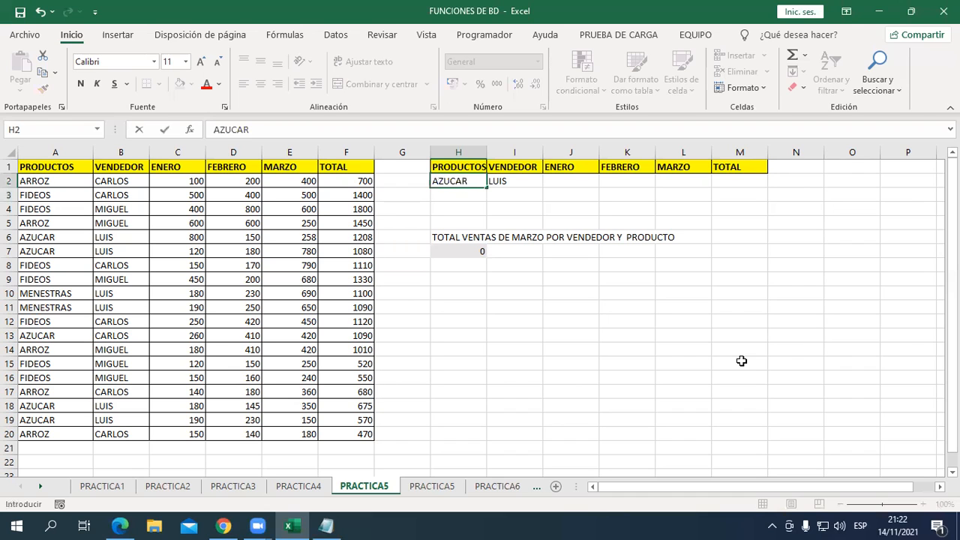
key(Return)
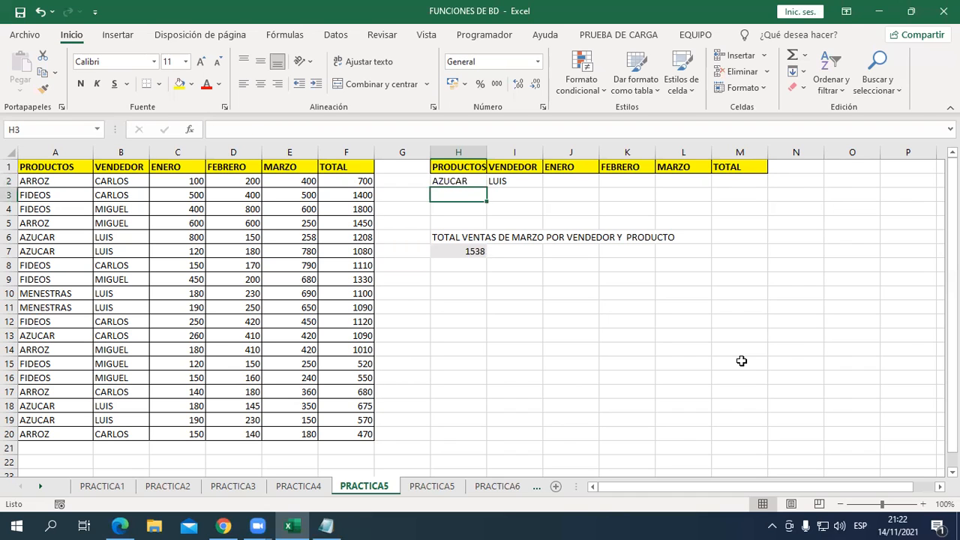
Review the database, field and criteria arguments of the H7 formula.
key(Down)
key(Down)
key(Down)
key(Down)
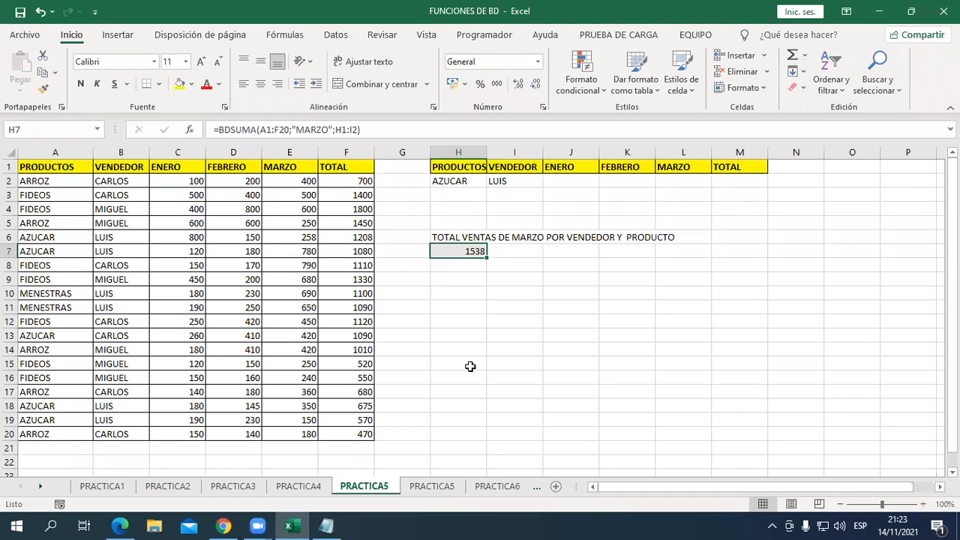
key(F2)
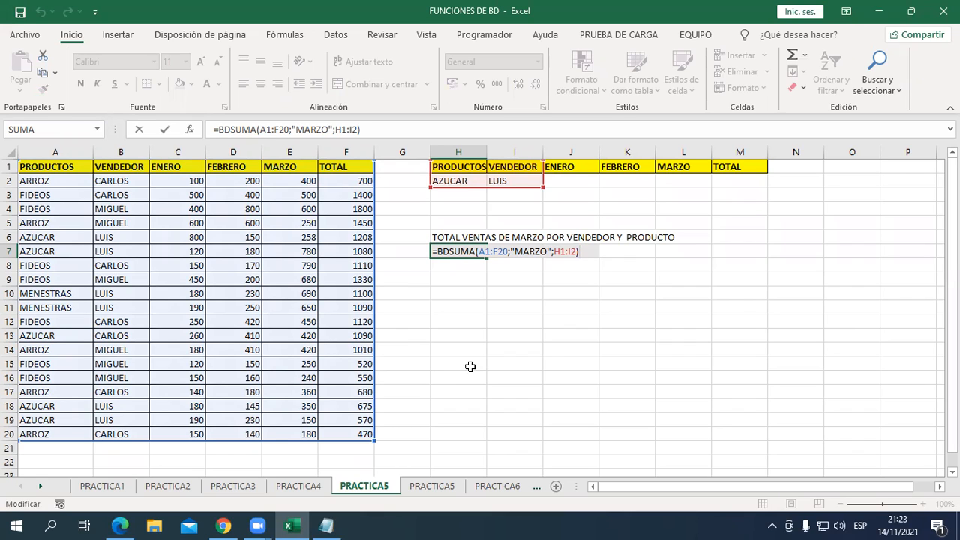
key(Return)
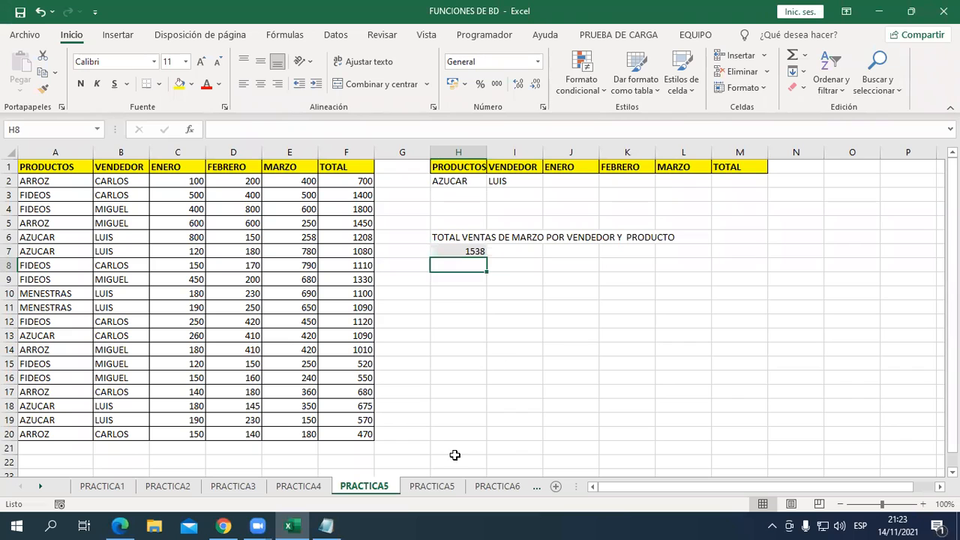
Compare the exercise titles on the two PRACTICA5 sheets.
click(432, 486)
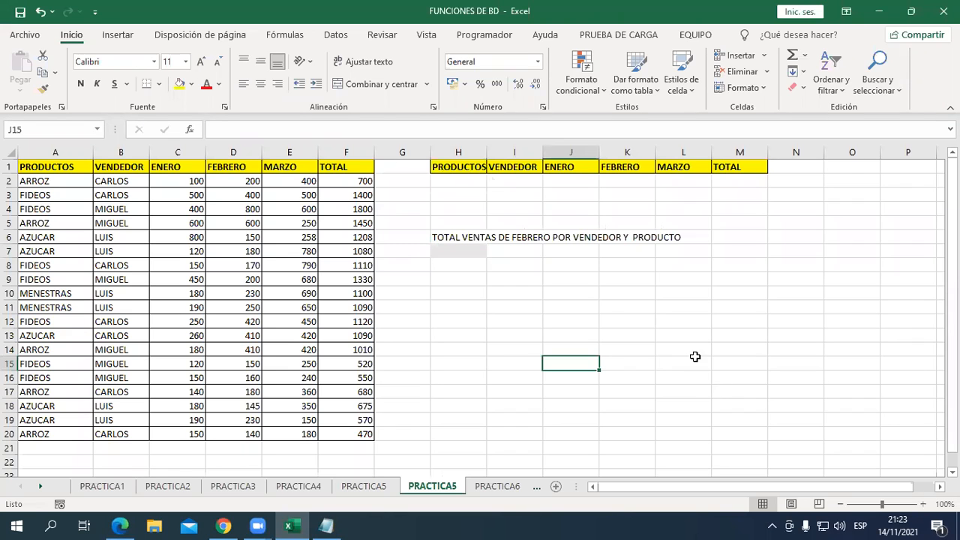
click(363, 486)
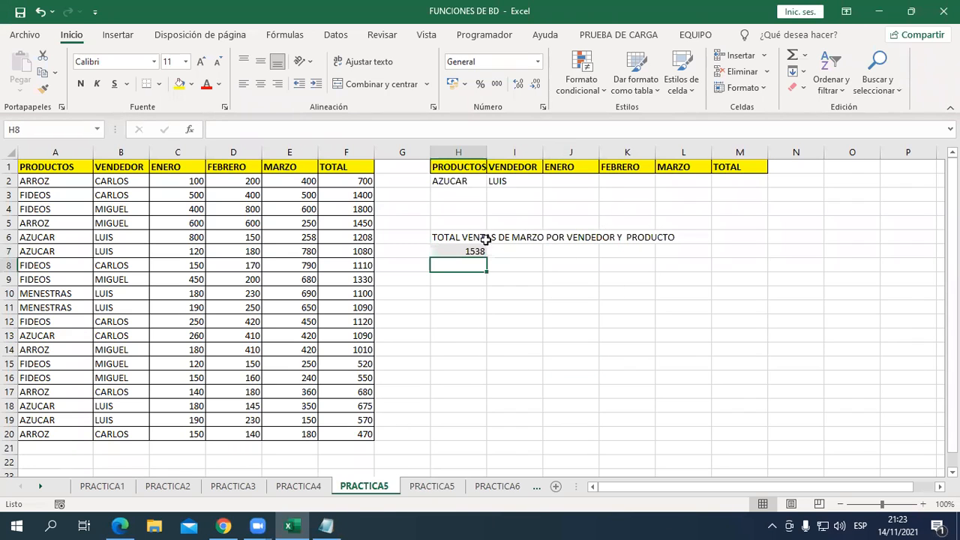
click(432, 486)
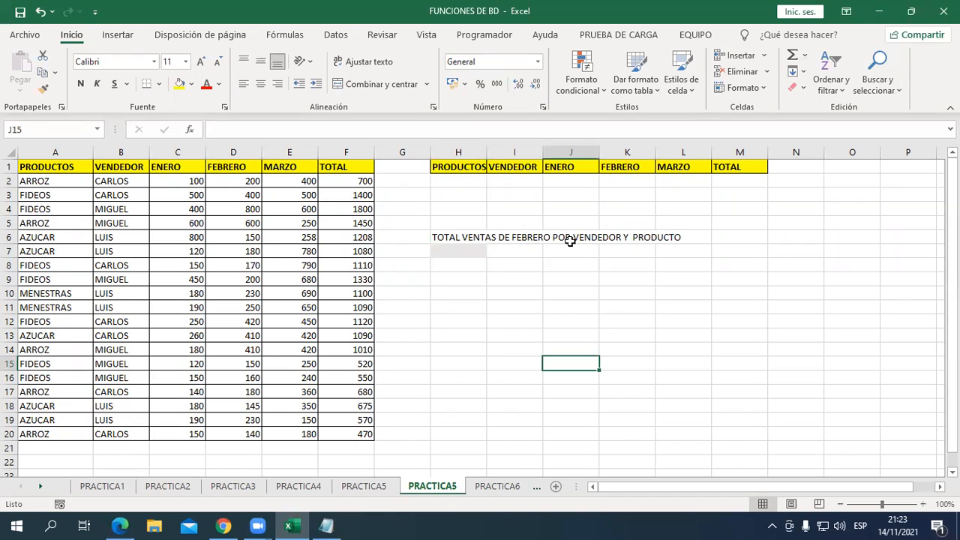
On the PRACTICA6 sheet, enter >300 as the FEBRERO criterion in K2.
click(497, 486)
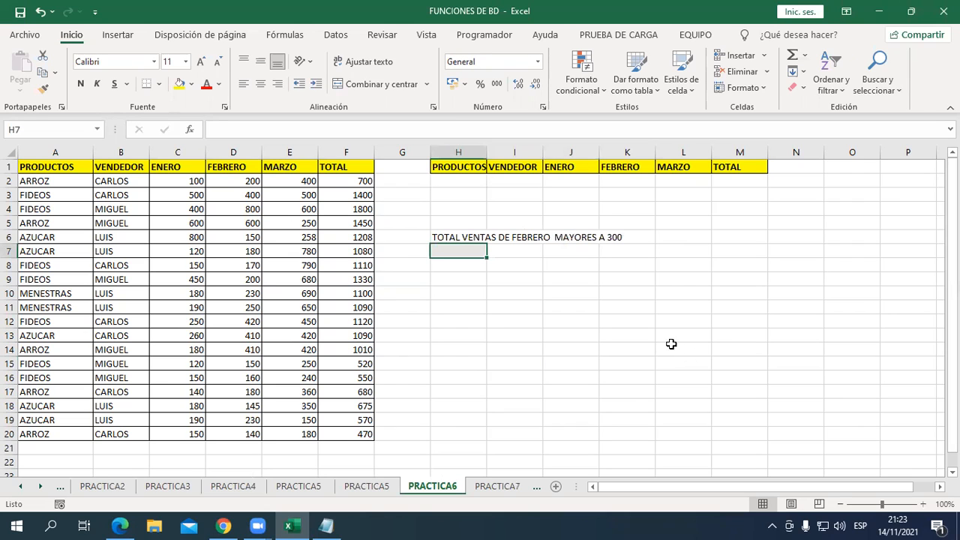
click(643, 182)
text(>300)
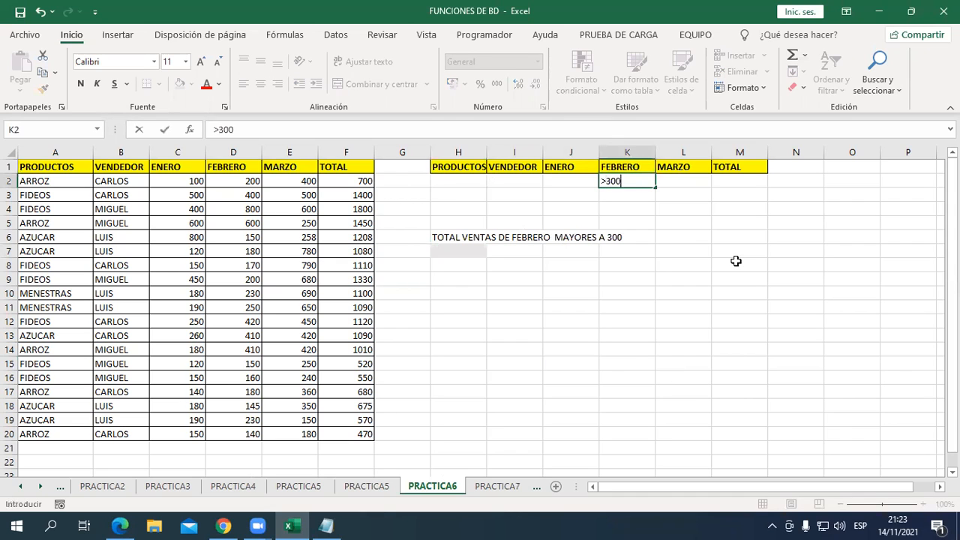
key(Return)
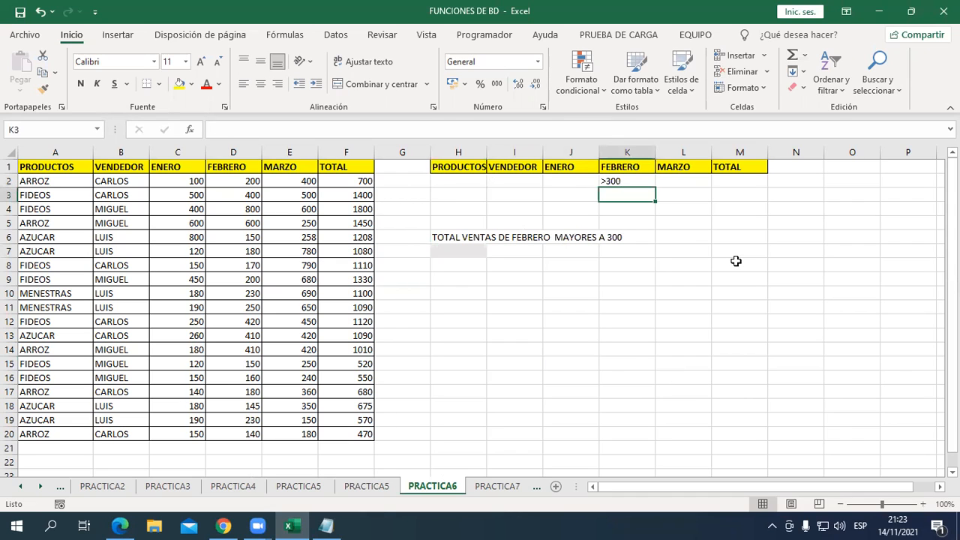
In H7 on the PRACTICA6 sheet, start a BDSUMA formula with A1:F20 as its database argument.
key(Down)
key(Down)
key(Down)
key(Down)
key(Left)
key(Left)
key(Left)
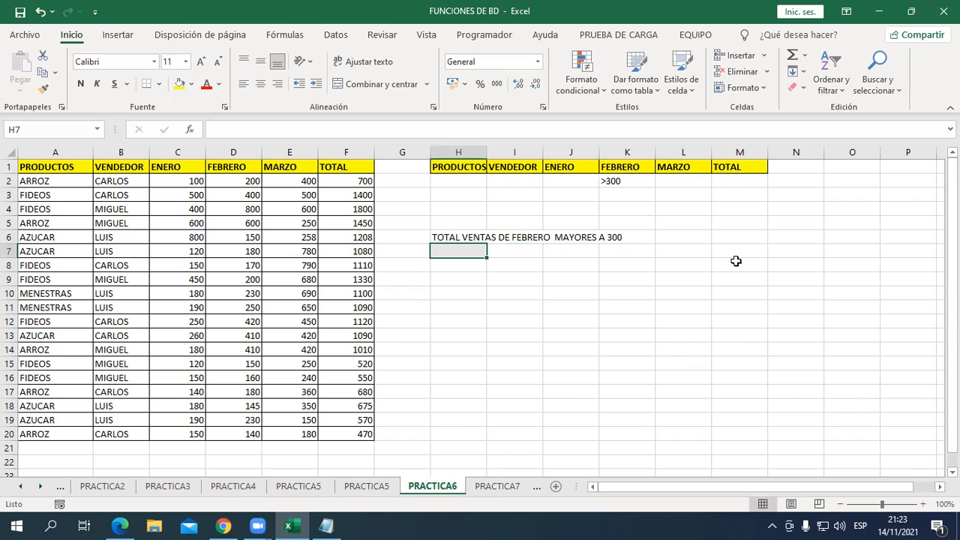
text(=BD)
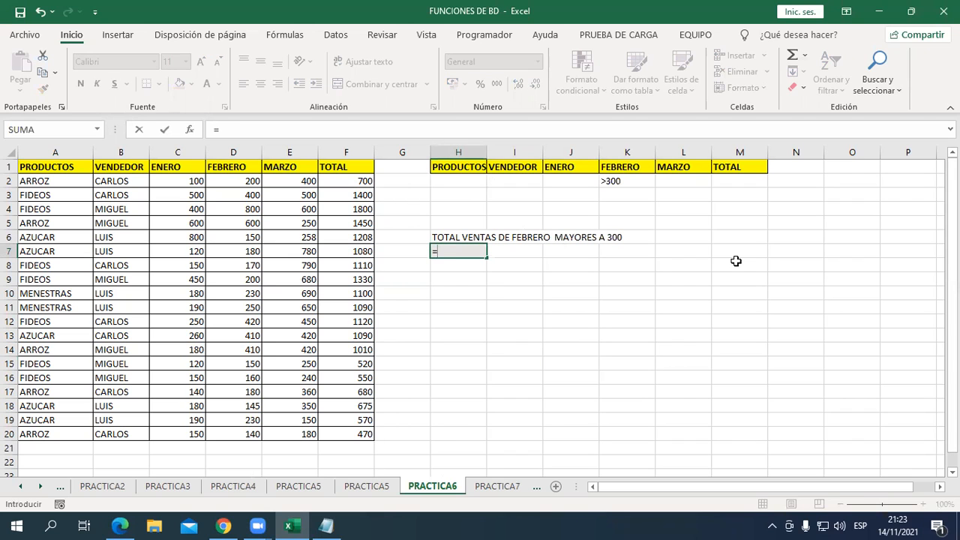
key(Down)
key(Down)
key(Down)
key(Down)
key(Down)
key(Down)
key(Down)
key(Down)
key(Down)
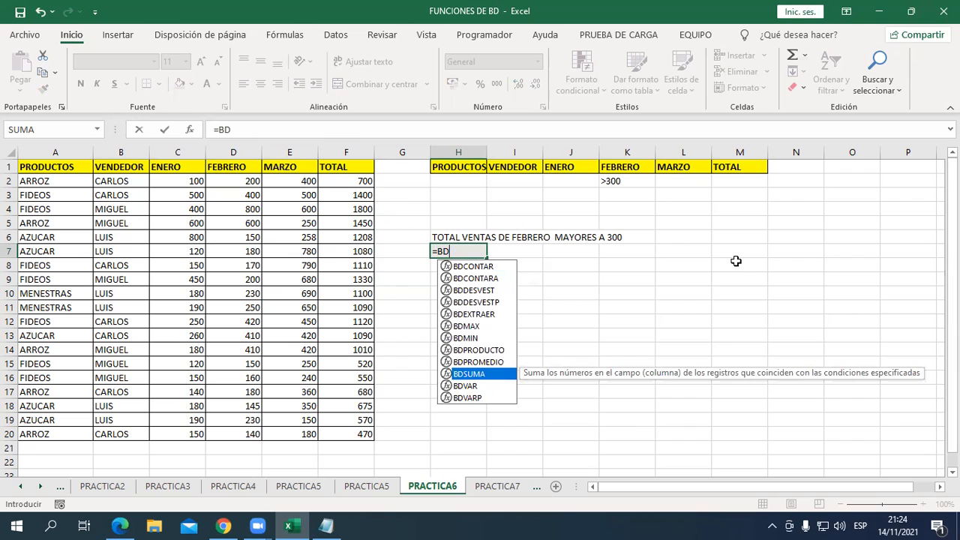
key(Tab)
drag(63, 171, 391, 448)
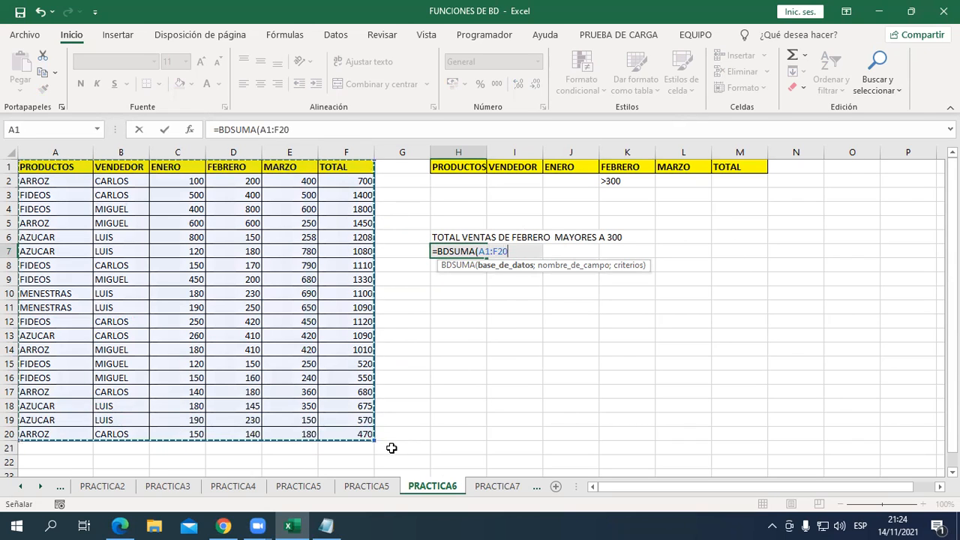
Complete the H7 formula with "FEBRERO" as the field and K1:K2 as the criteria range.
text(;)
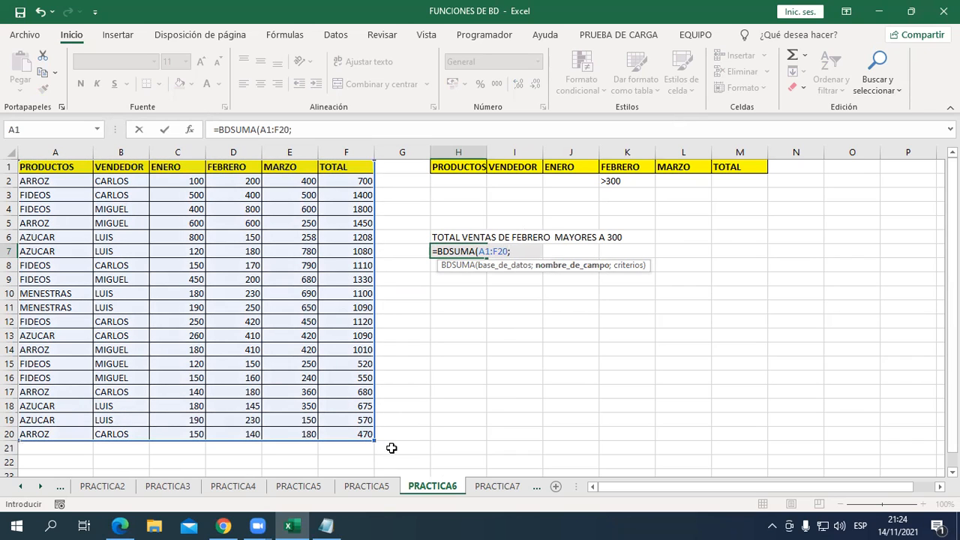
text(")
text(FEBRERO)
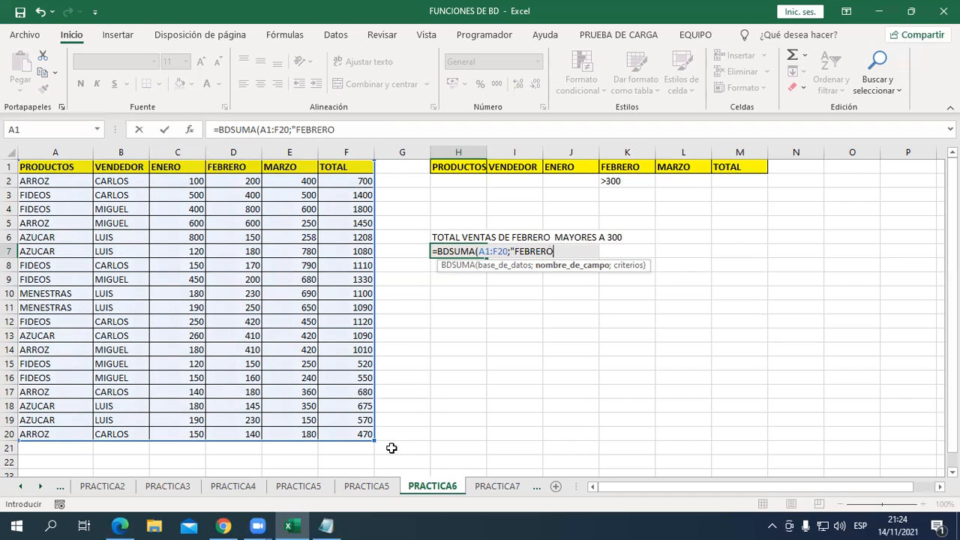
text(";)
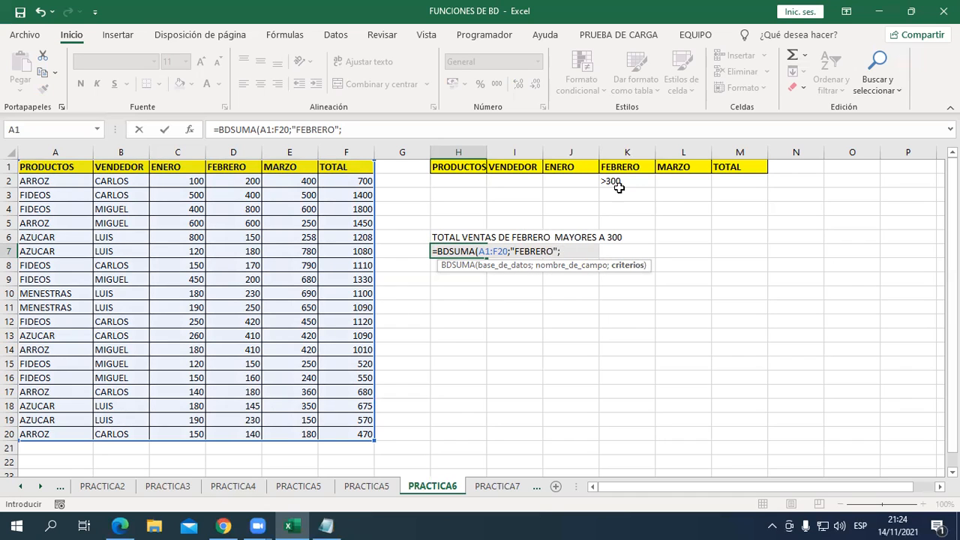
drag(619, 166, 622, 186)
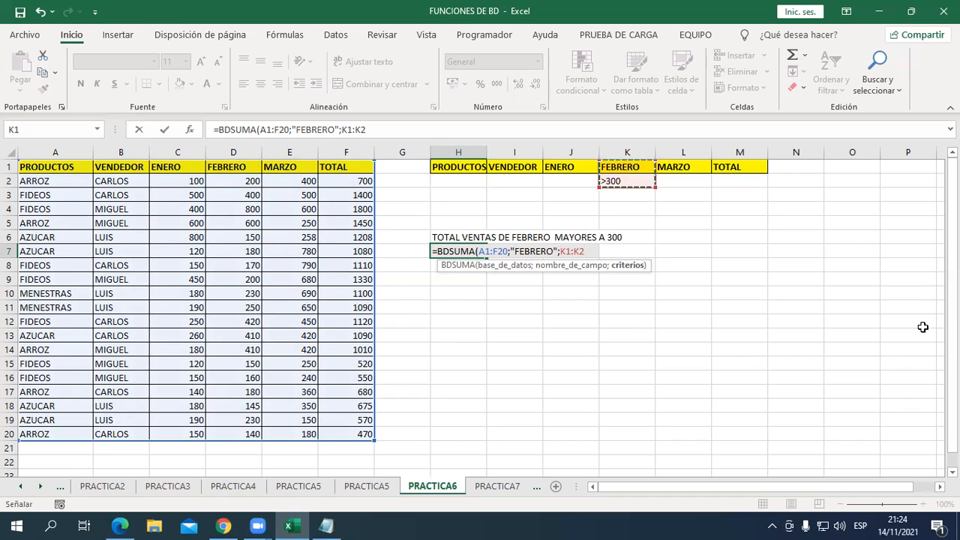
text())
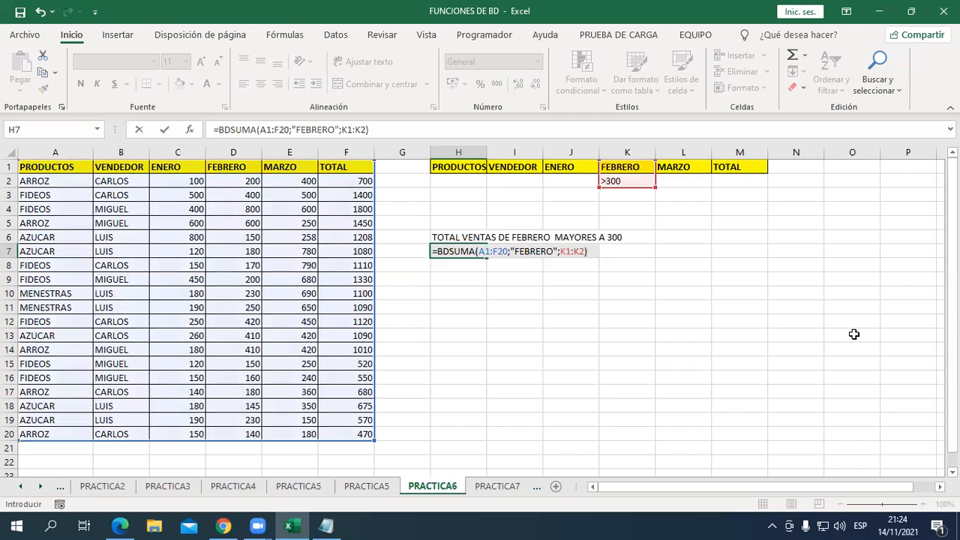
key(Return)
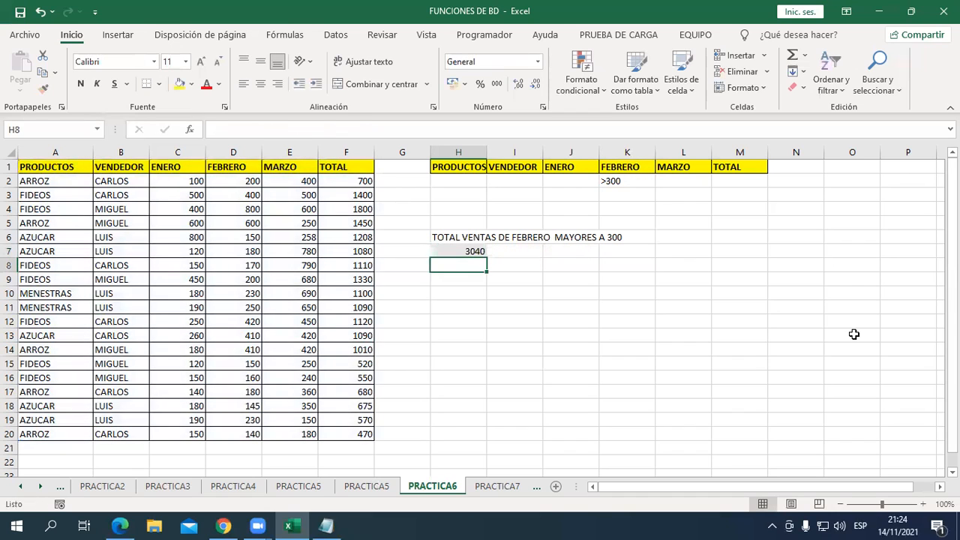
key(Up)
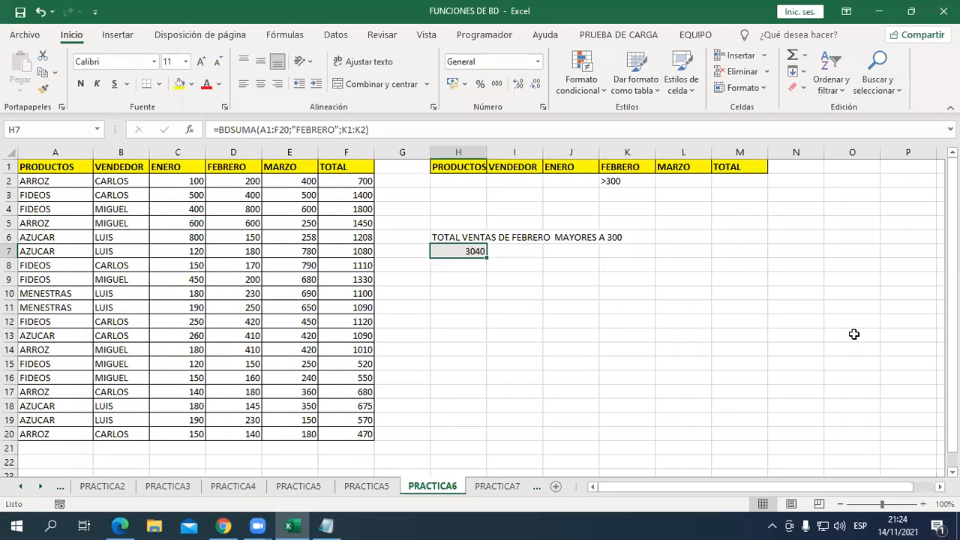
click(537, 389)
click(582, 335)
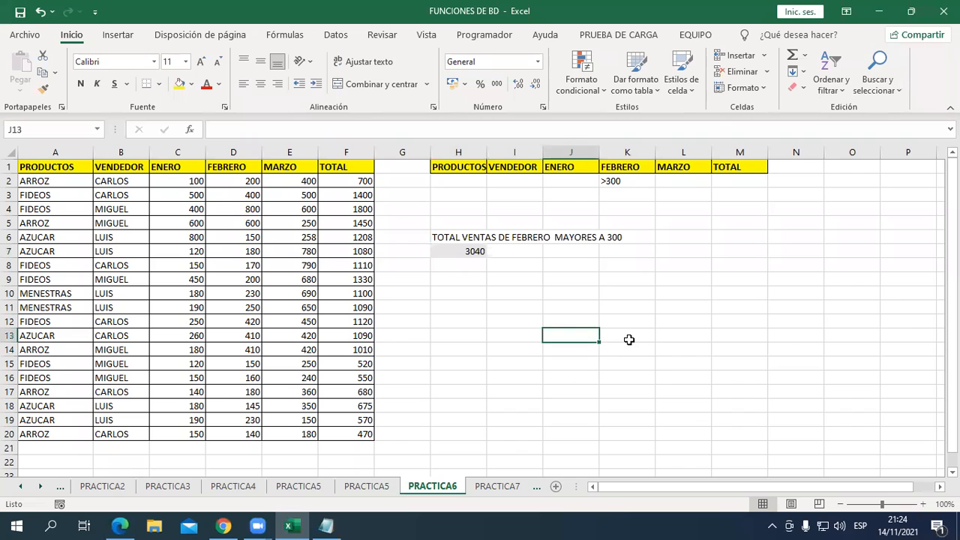
text(=SUMA)
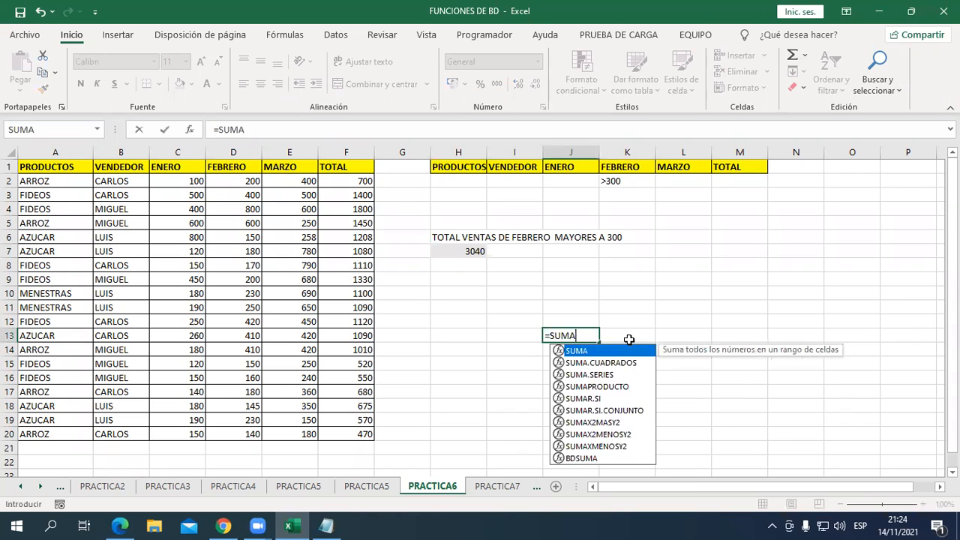
key(Left)
key(Left)
key(Left)
key(Right)
key(Right)
key(Right)
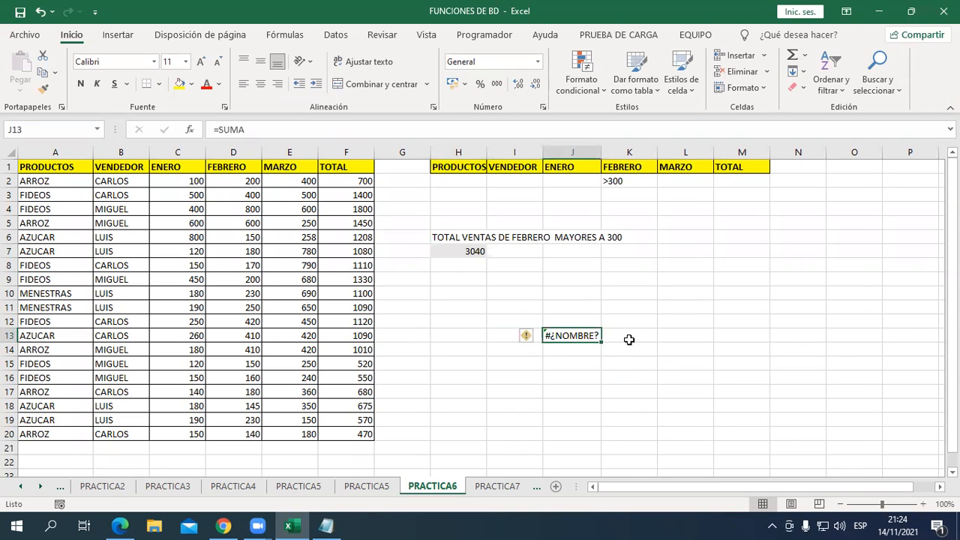
key(BackSpace)
Cross-check the February total in J13 with =SUMAR.SI(D2:D20;">300";D2:D20).
text(=SUMA)
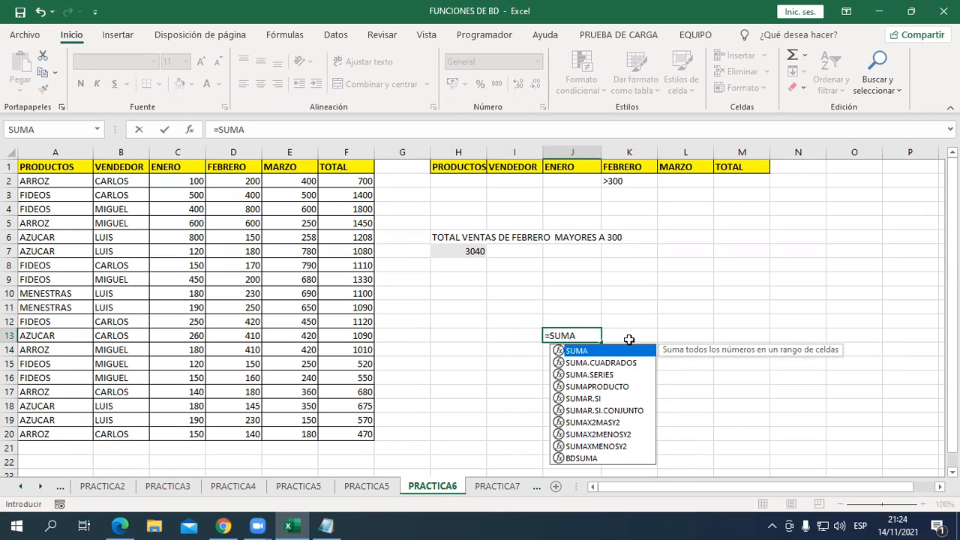
key(Down)
key(Down)
key(Down)
key(Down)
key(Tab)
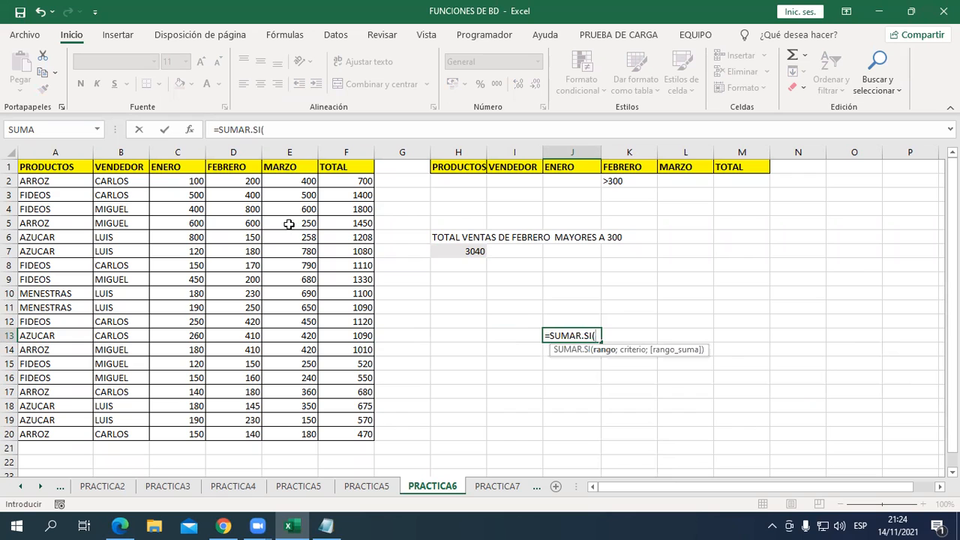
drag(240, 177, 251, 436)
text(;">)
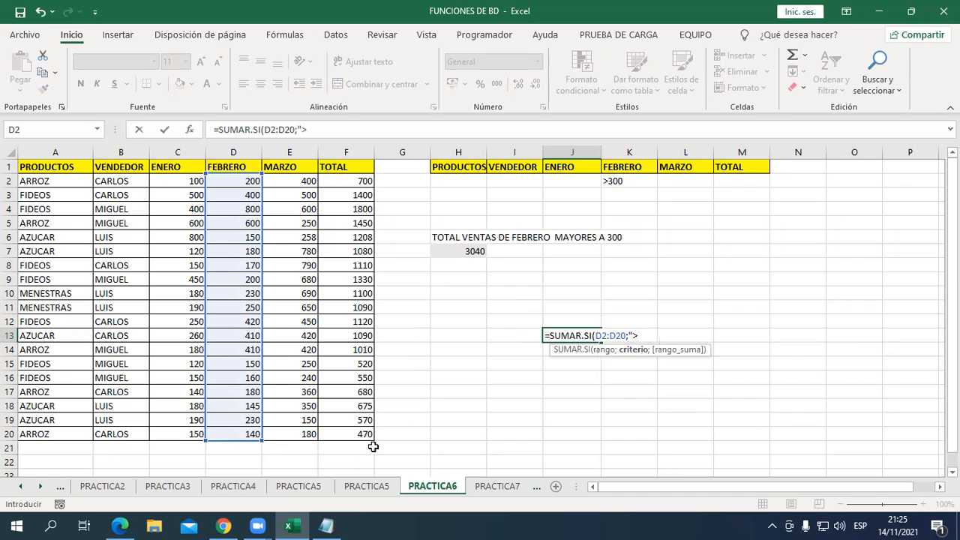
text(300";)
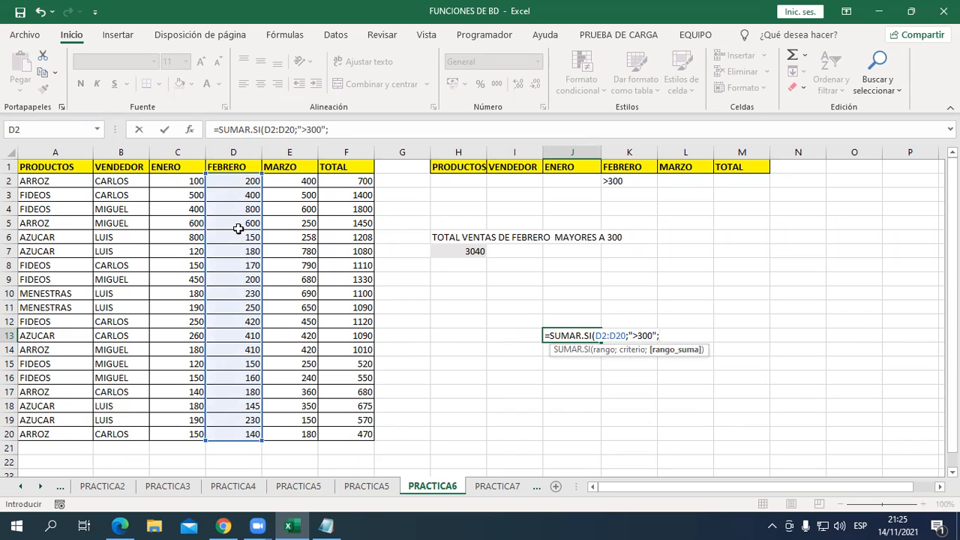
drag(243, 182, 248, 431)
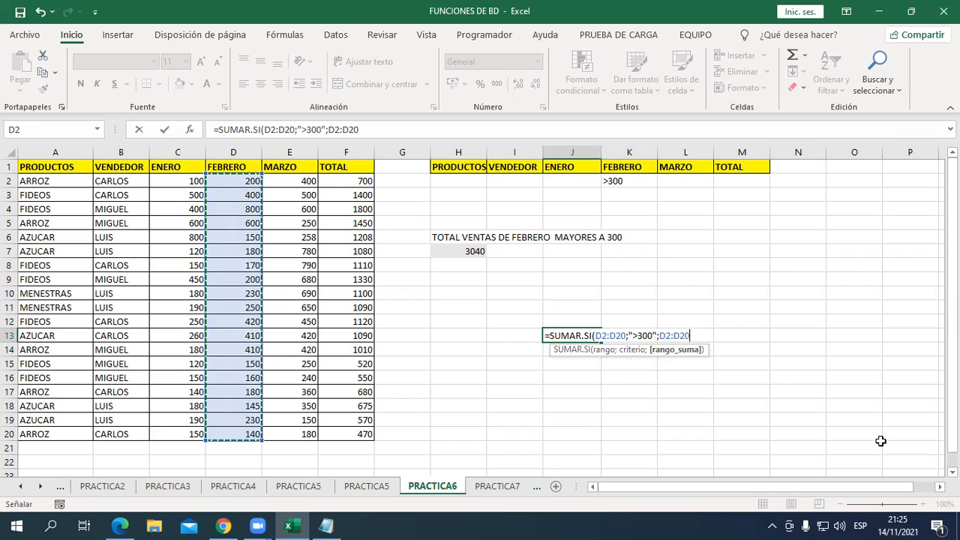
text())
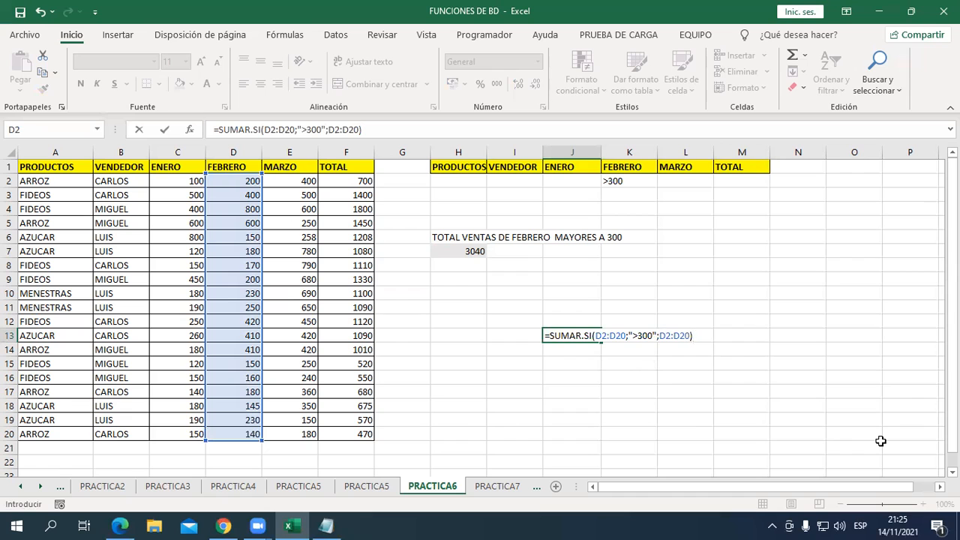
key(Return)
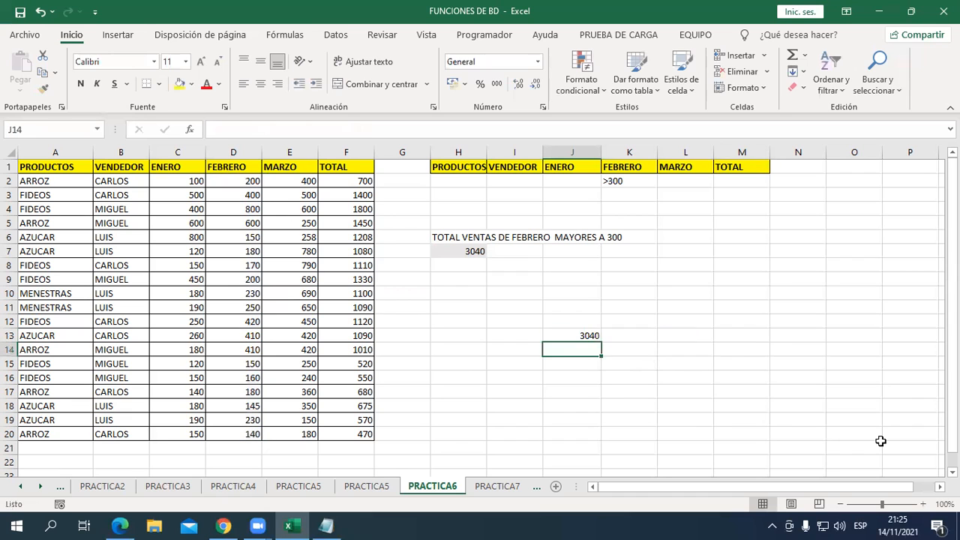
key(Up)
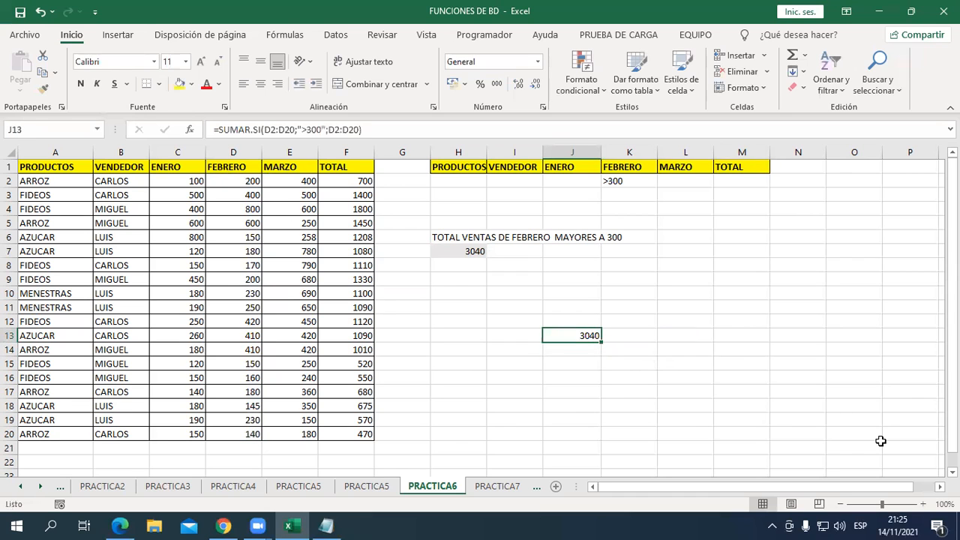
Remove the optional sum range from the J13 formula, leaving =SUMAR.SI(D2:D20;">300").
key(F2)
key(BackSpace)
key(BackSpace)
key(BackSpace)
key(BackSpace)
key(BackSpace)
key(BackSpace)
key(BackSpace)
key(BackSpace)
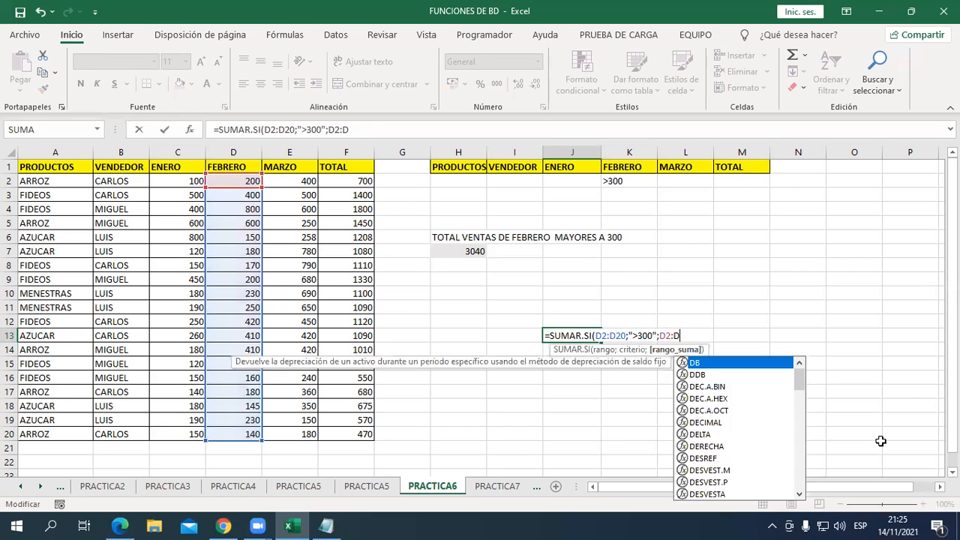
text())
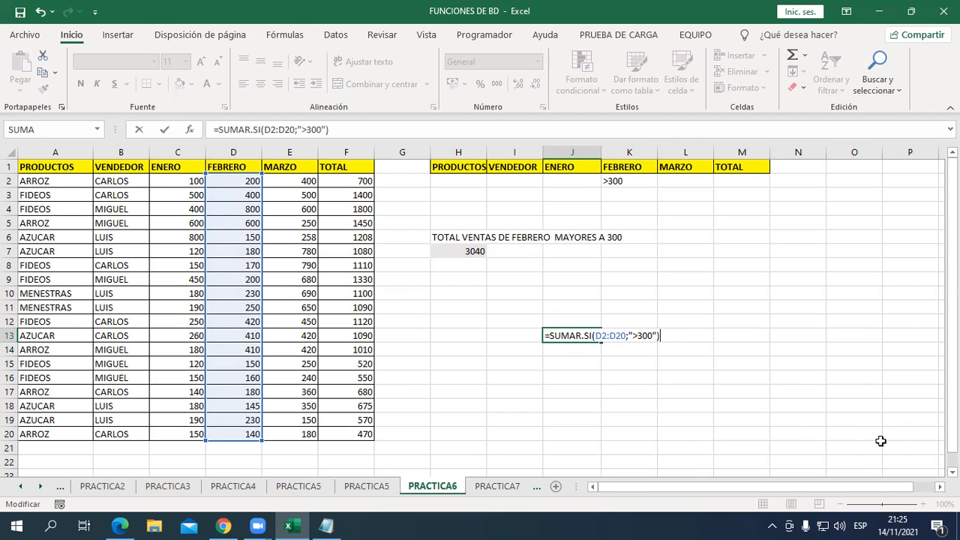
key(ctrl+Return)
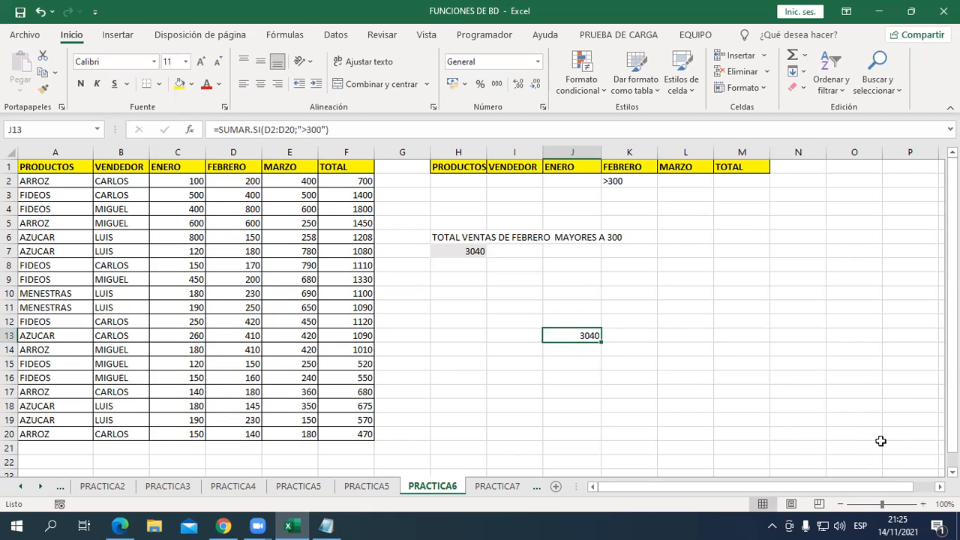
Recheck the shortened SUMAR.SI formula in J13 and undo the trial entries in that cell.
key(F2)
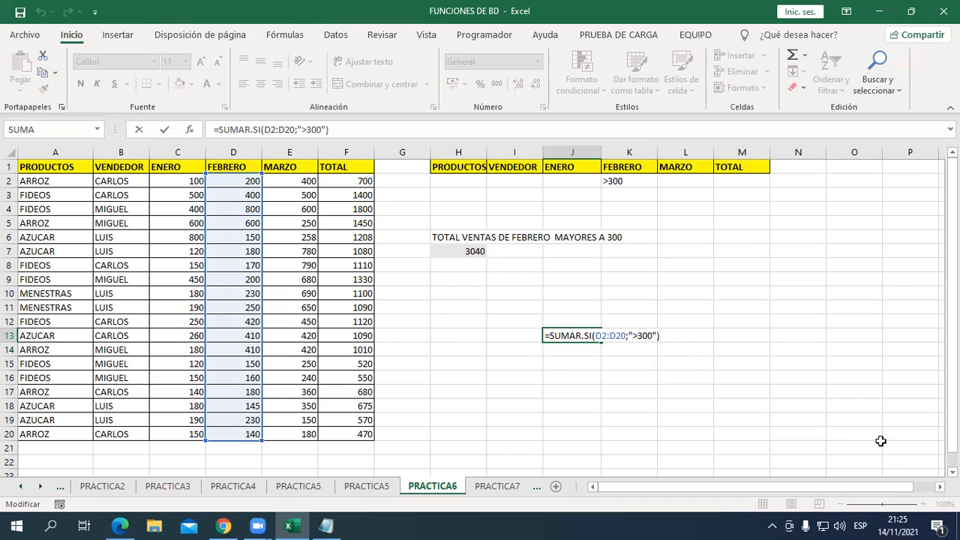
key(Return)
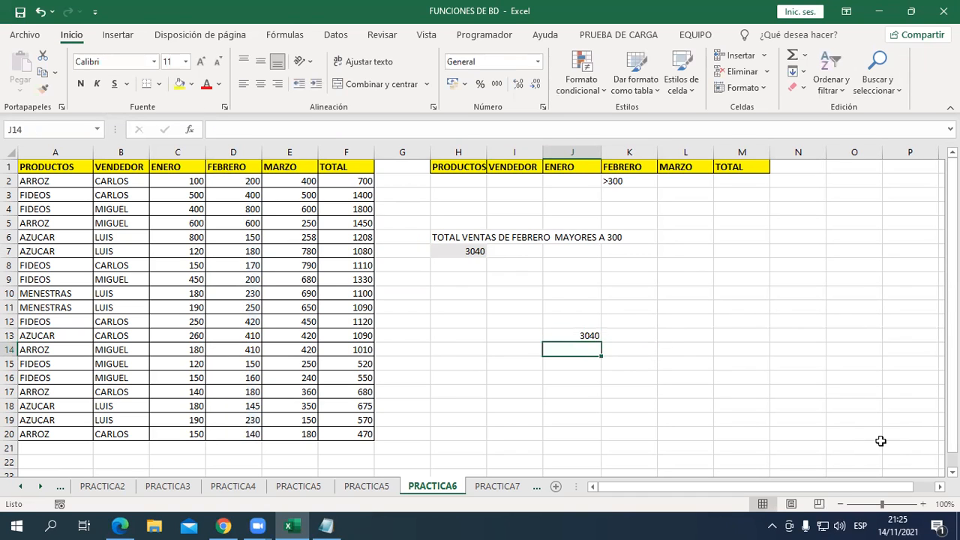
key(ctrl+z)
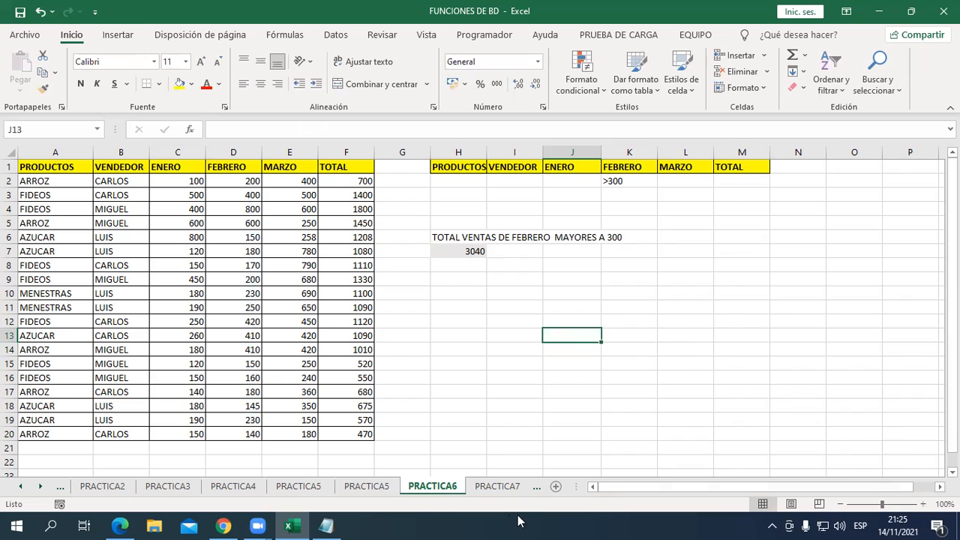
On the PRACTICA7 sheet, enter >300 as the ENERO criterion in J2.
click(496, 488)
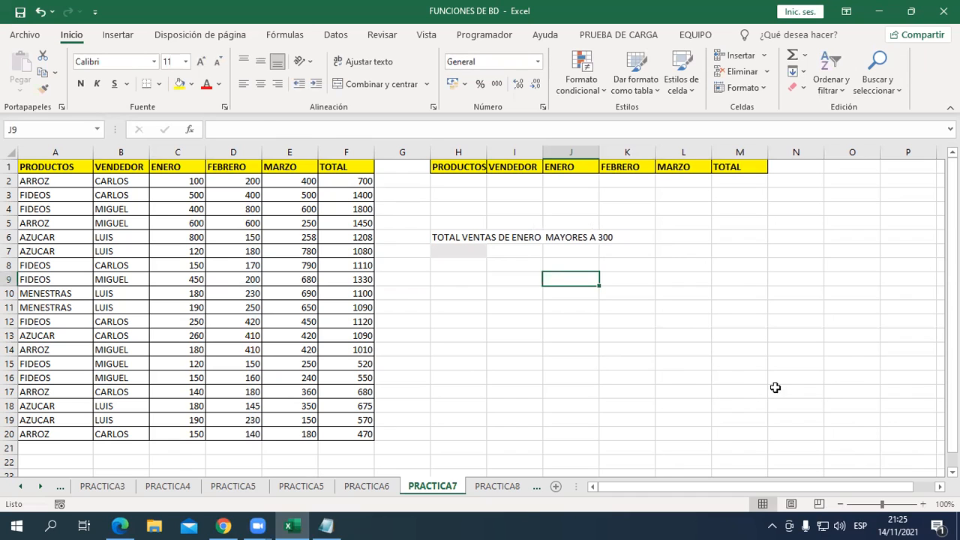
click(580, 183)
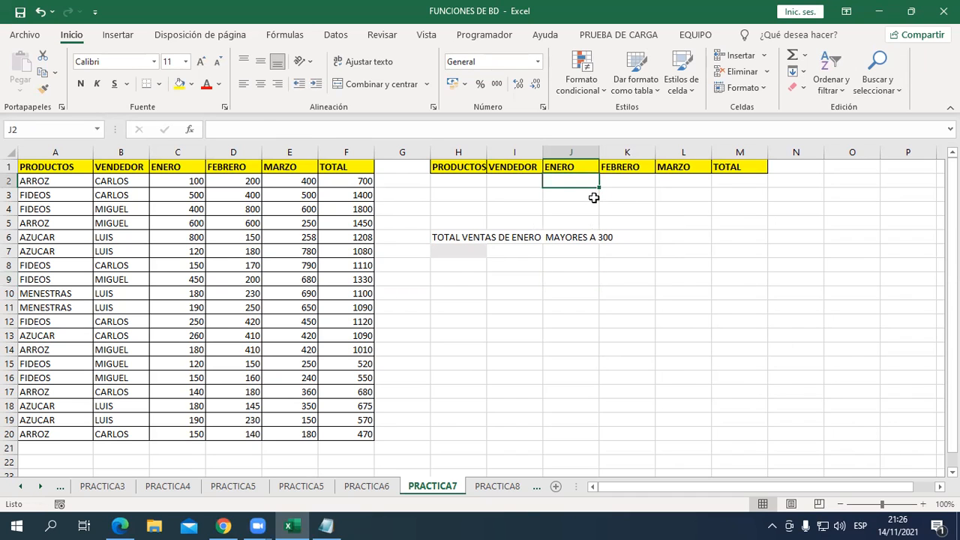
text(>300)
key(Return)
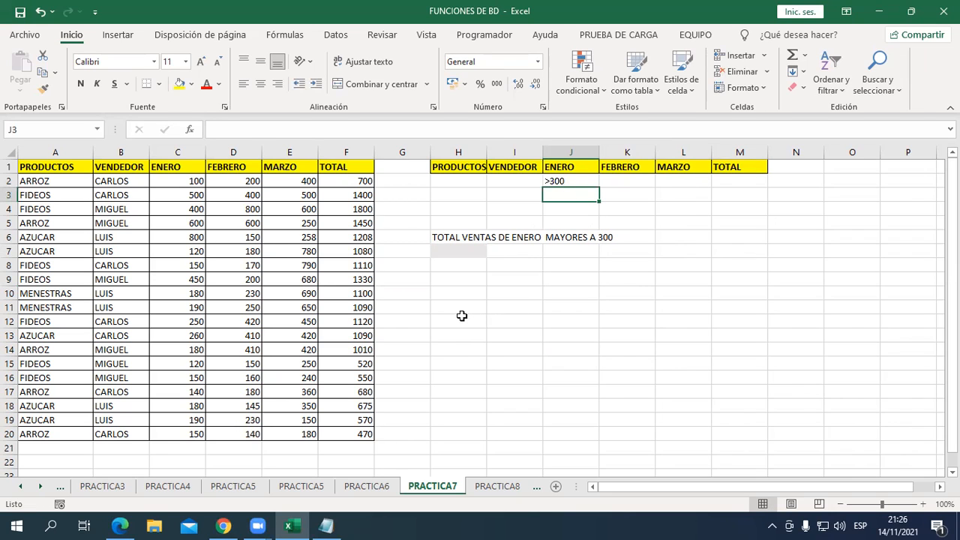
On the PRACTICA8 sheet, enter <300 as the MARZO criterion in L2.
click(497, 486)
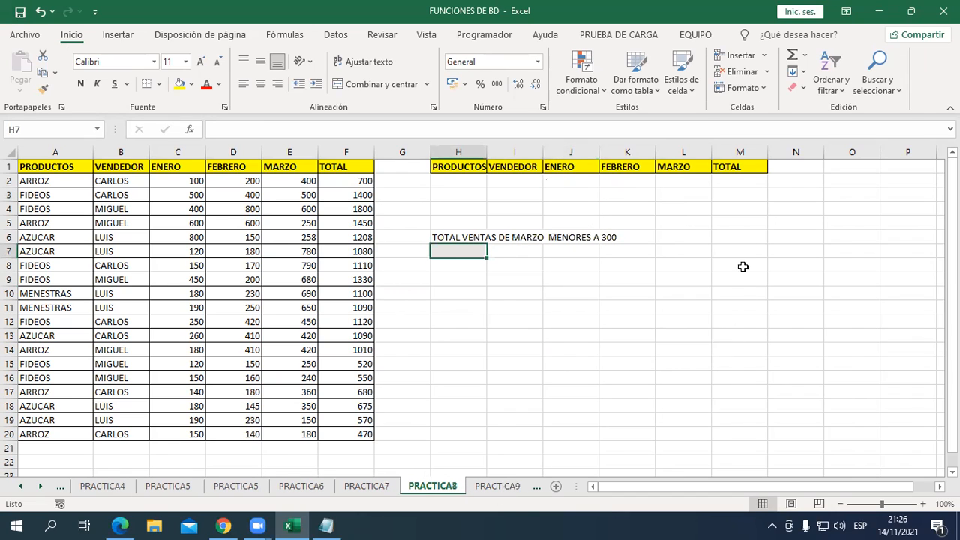
click(682, 180)
text(<300)
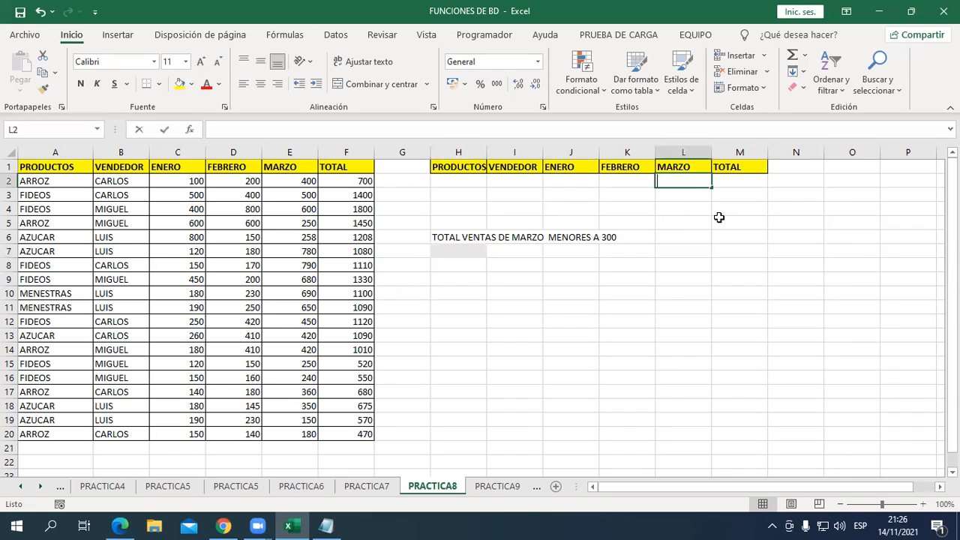
key(Return)
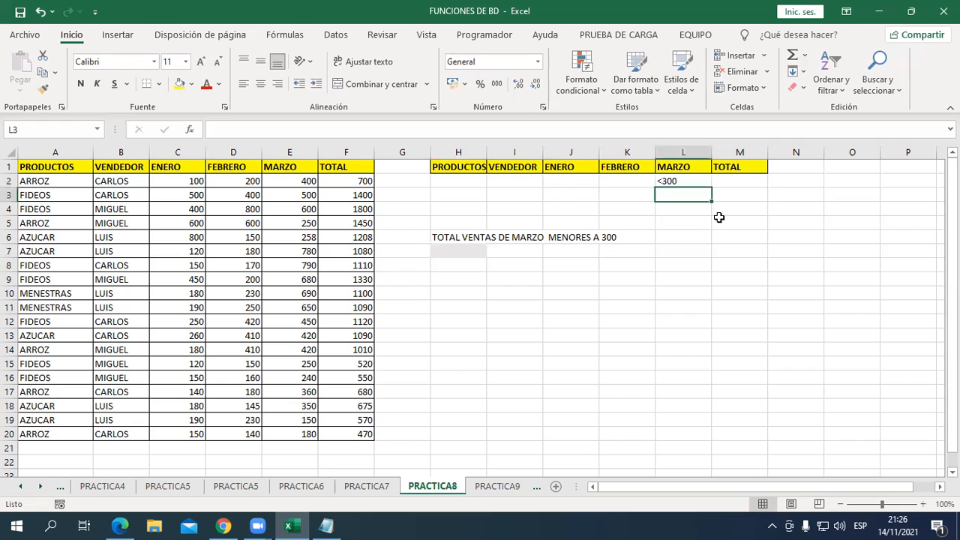
On the PRACTICA9 sheet, enter >200 as the ENERO criterion in J2.
click(497, 489)
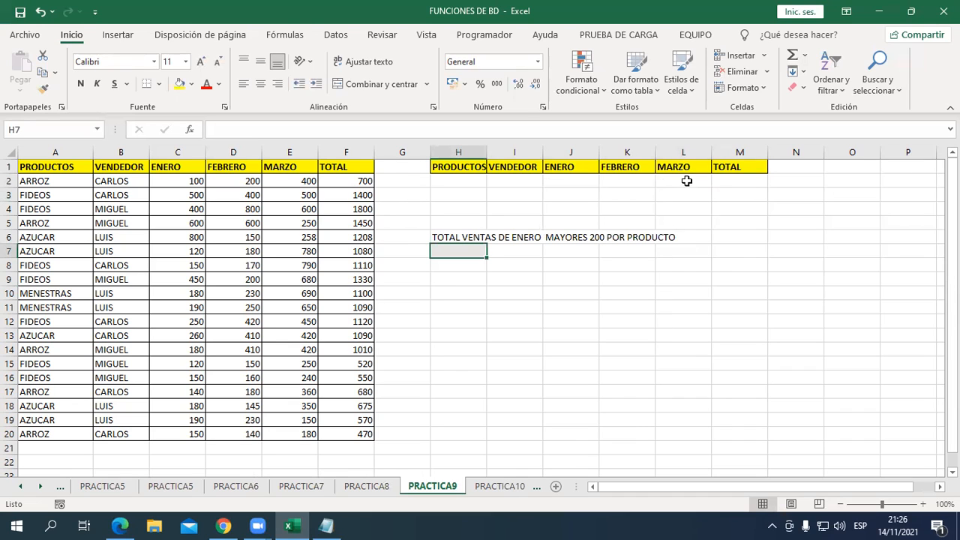
click(684, 181)
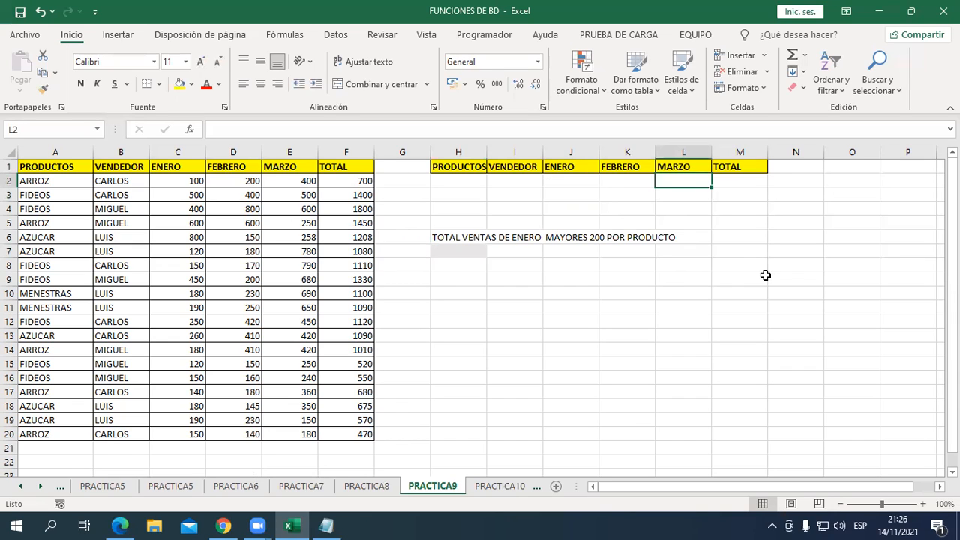
key(Left)
key(Left)
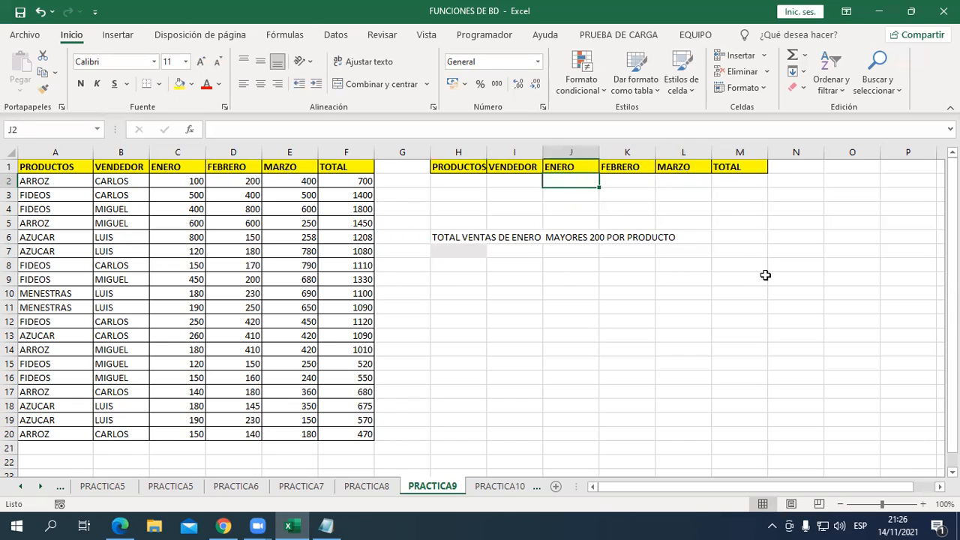
text(>200)
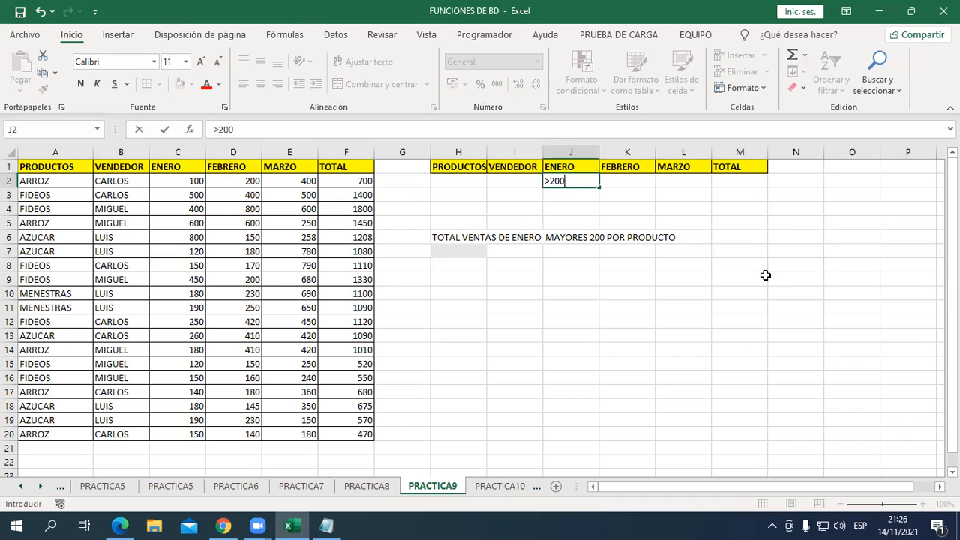
key(Return)
Enter FIDEOS in capitals as the PRODUCTOS criterion in H2.
key(Left)
key(Up)
key(Up)
key(Left)
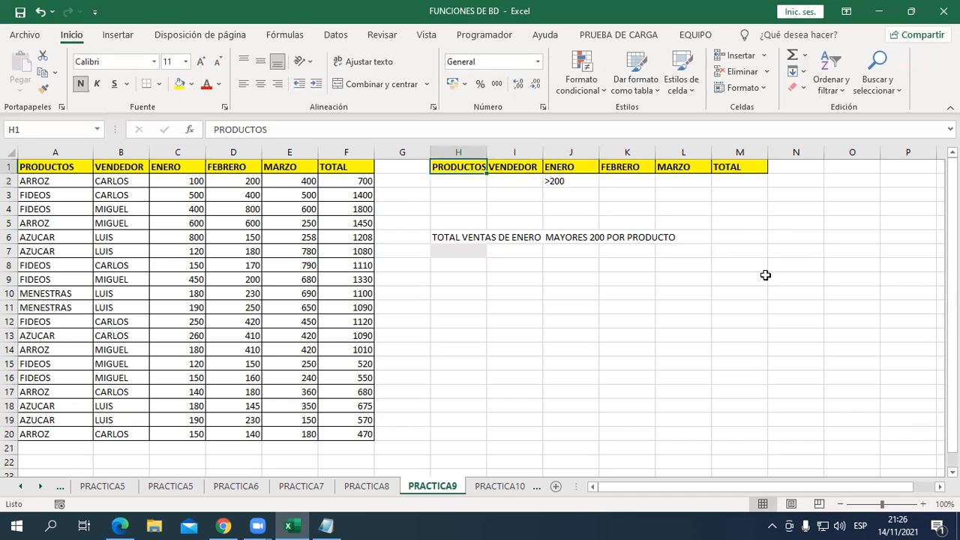
key(Down)
text(fideos)
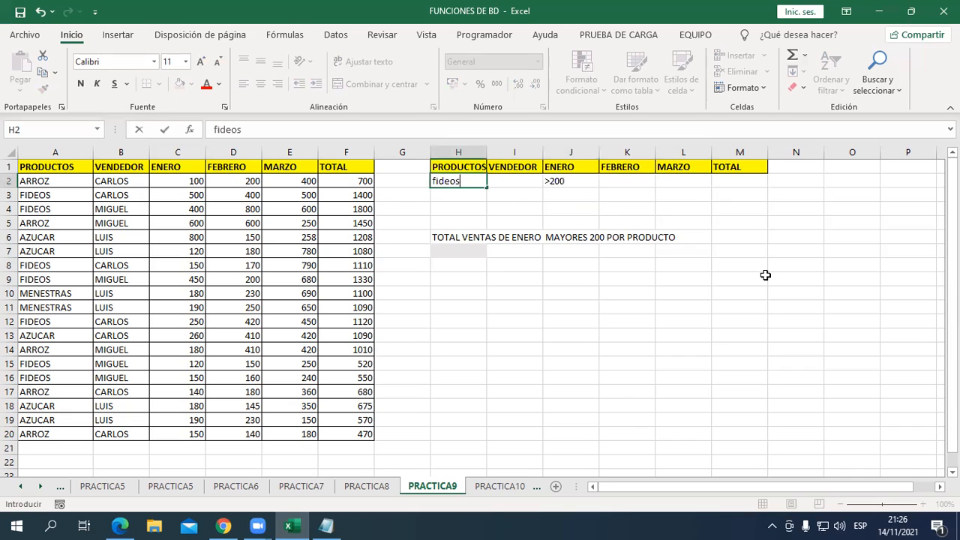
key(Return)
key(Up)
key(Right)
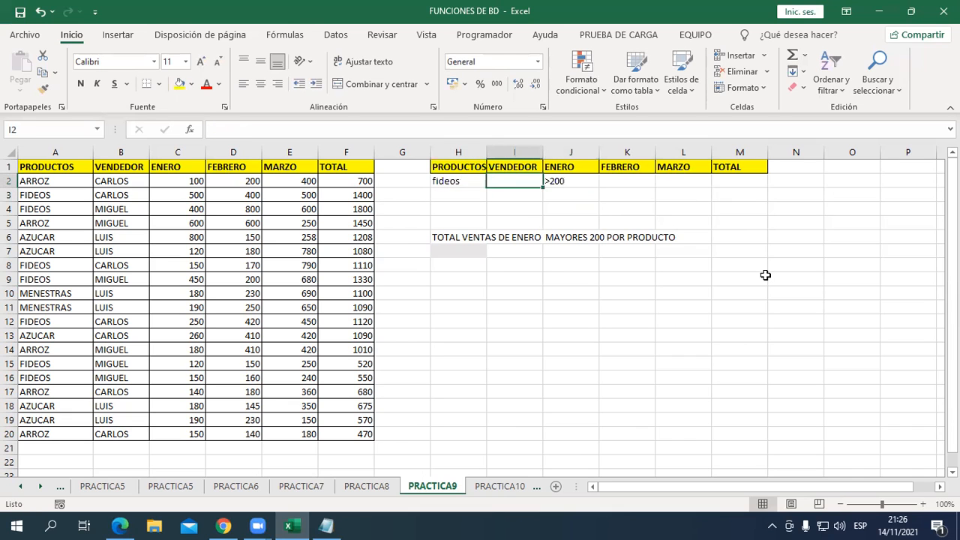
key(Left)
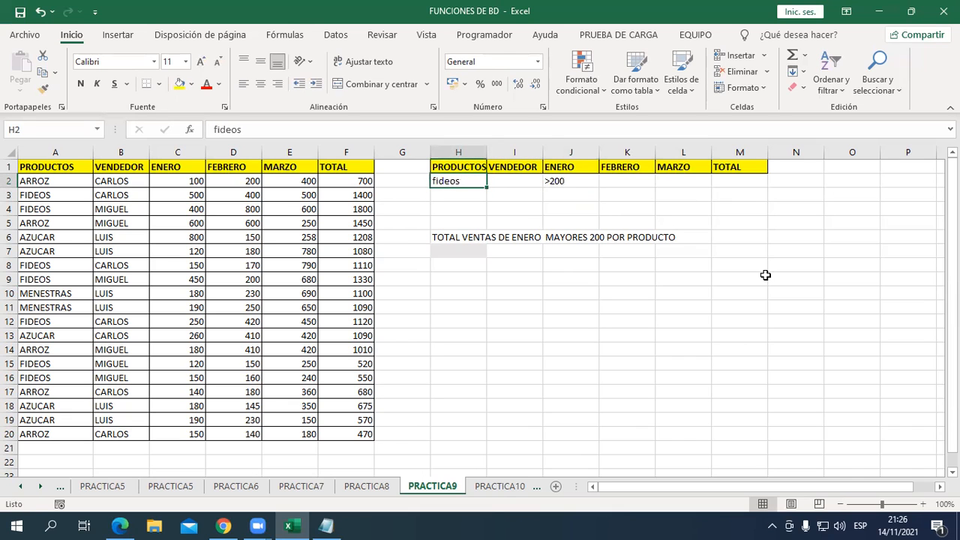
text(FIDEOS)
key(Return)
Start a BDSUMA formula in H7 with A1:F20 as the database range.
key(Down)
key(Down)
key(Down)
key(Down)
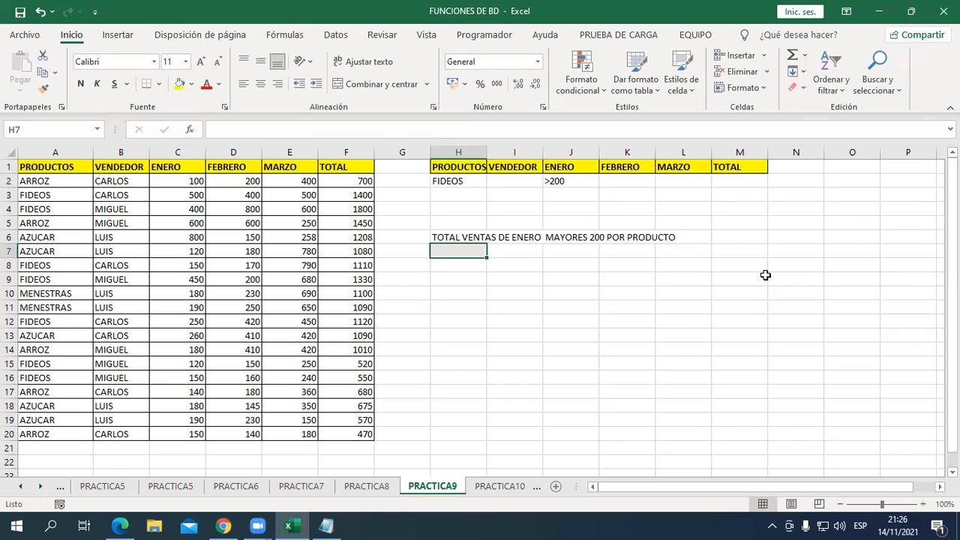
text(=SUMA)
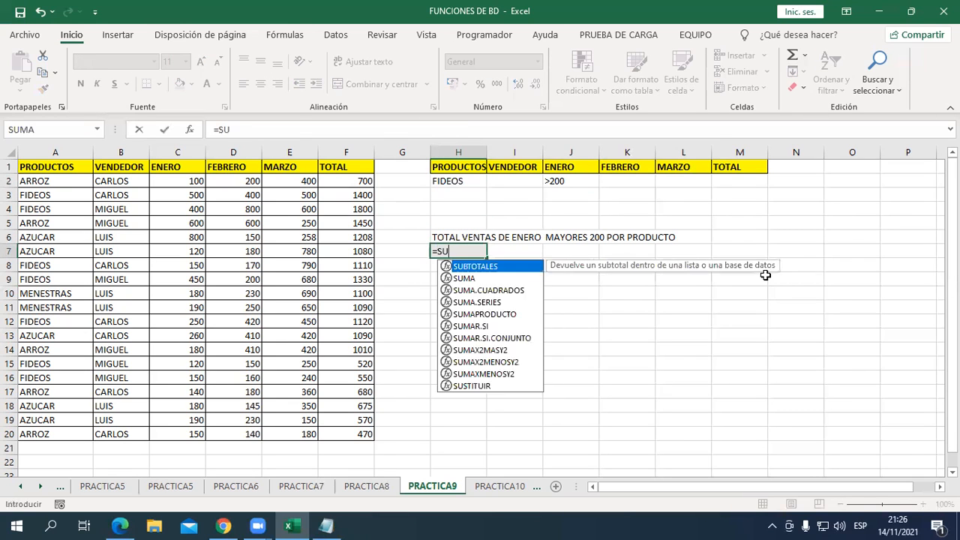
key(BackSpace)
key(BackSpace)
key(BackSpace)
key(BackSpace)
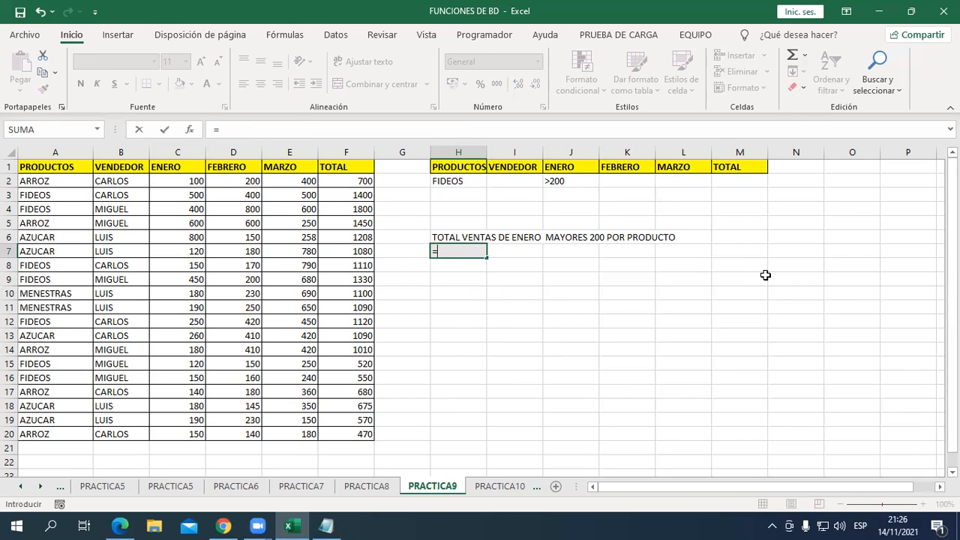
text(BDSUMA()
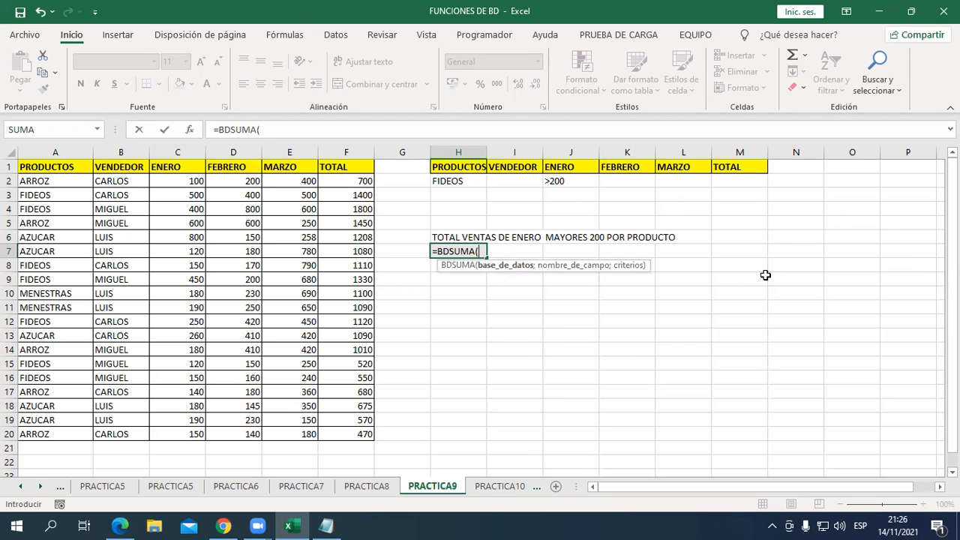
drag(61, 166, 340, 435)
text(;)
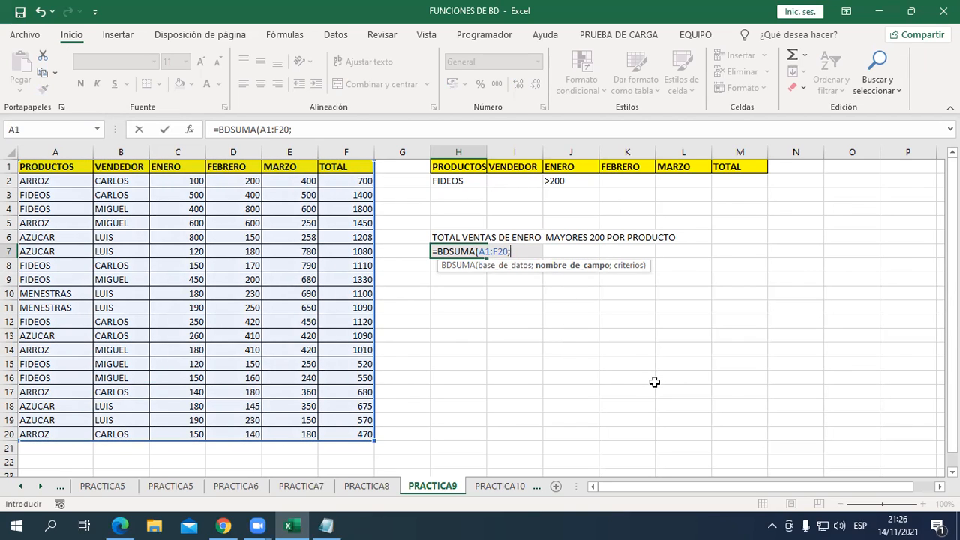
Complete the H7 formula with the field "ENERO" and the criteria range H1:J2.
text("ENERO";)
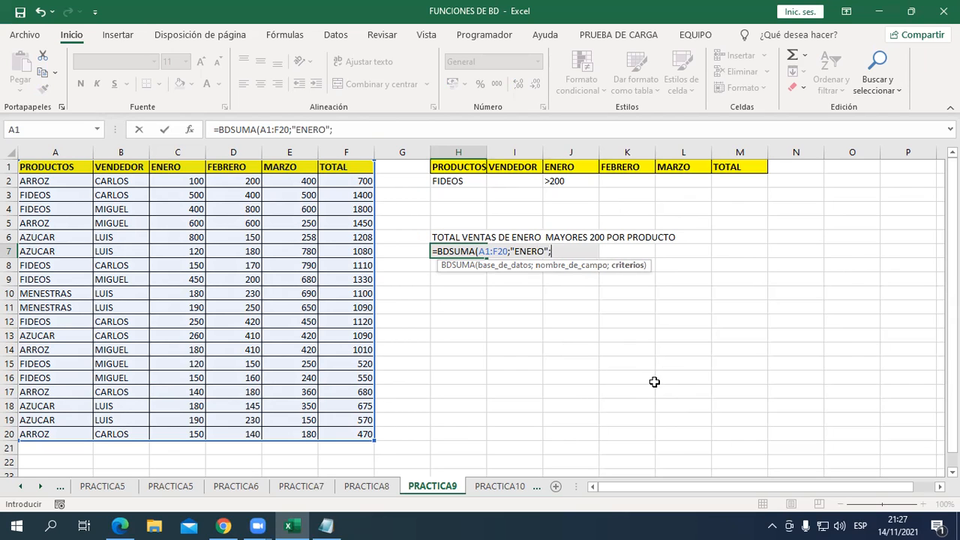
drag(446, 169, 582, 183)
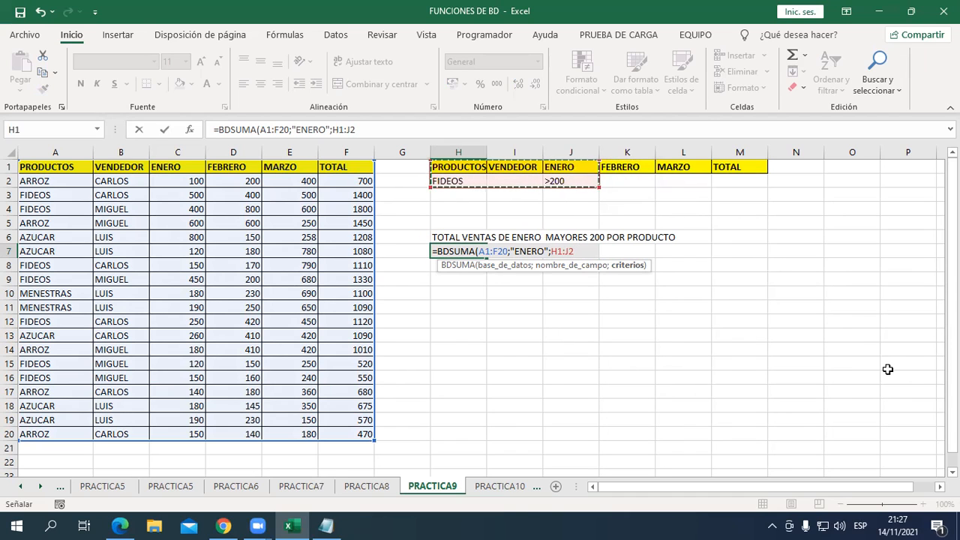
text())
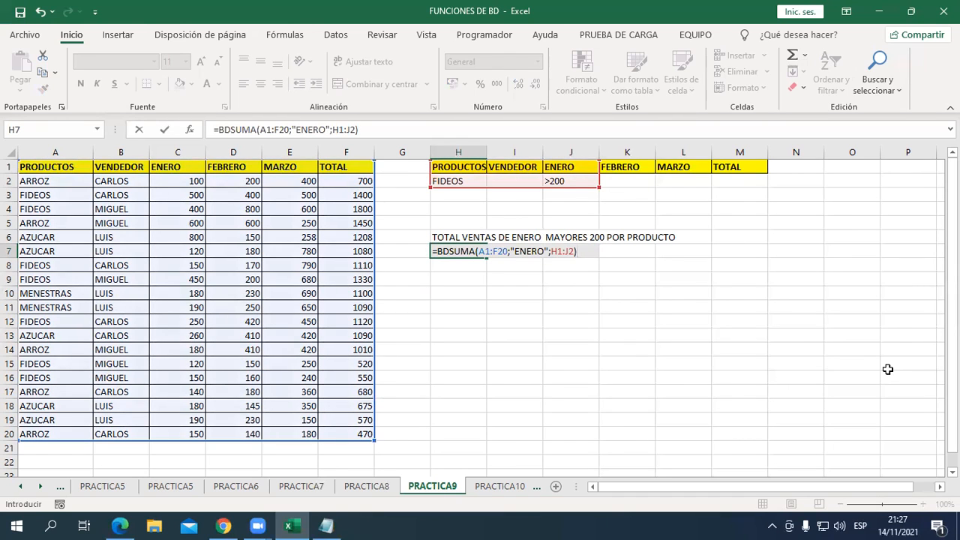
key(Return)
key(Up)
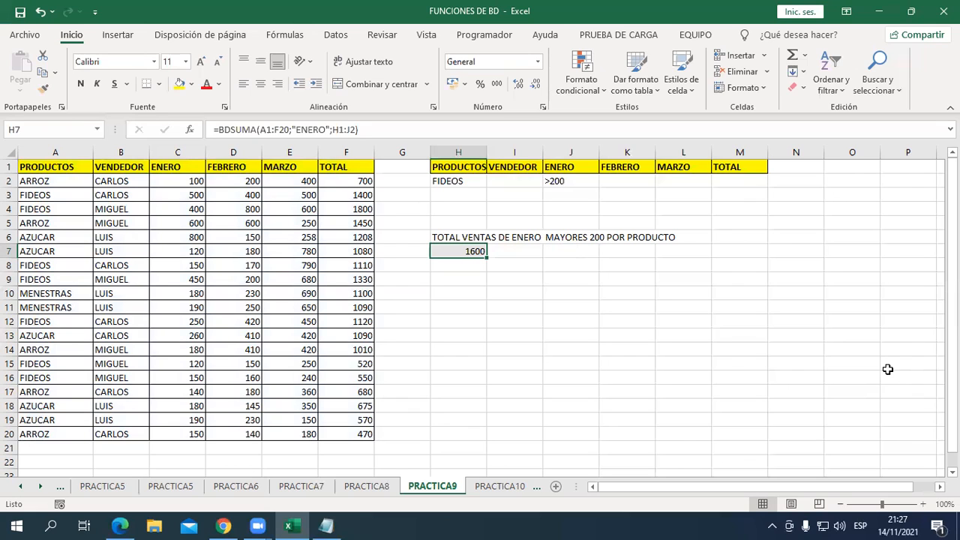
Review the criteria row and the BDSUMA formula in H7 on PRACTICA9, glancing at the PRACTICA10 exercise.
drag(442, 182, 730, 181)
click(473, 255)
click(491, 487)
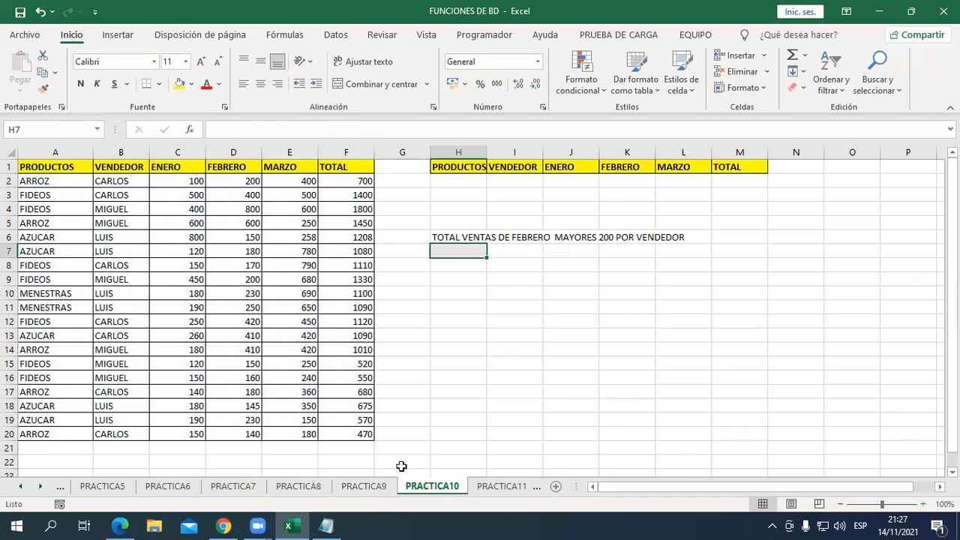
click(365, 486)
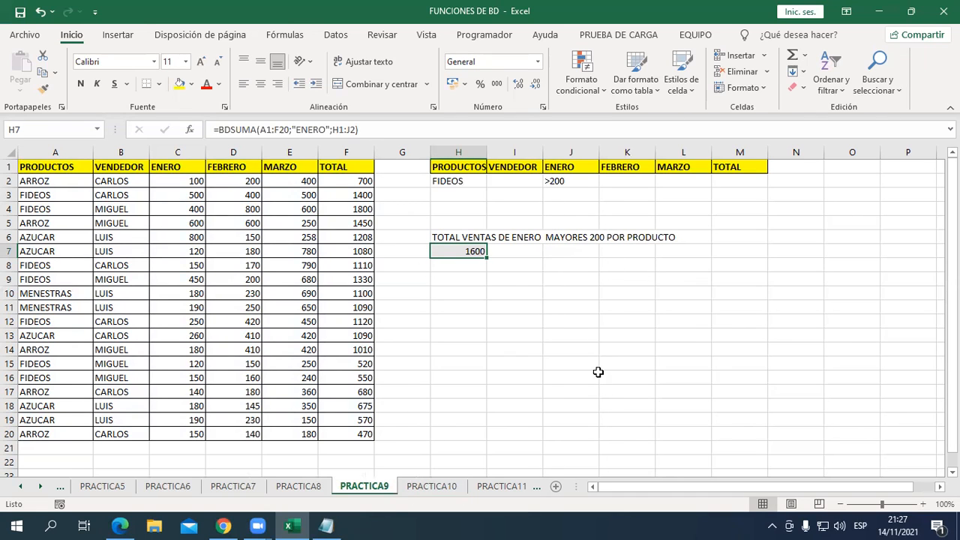
double_click(468, 251)
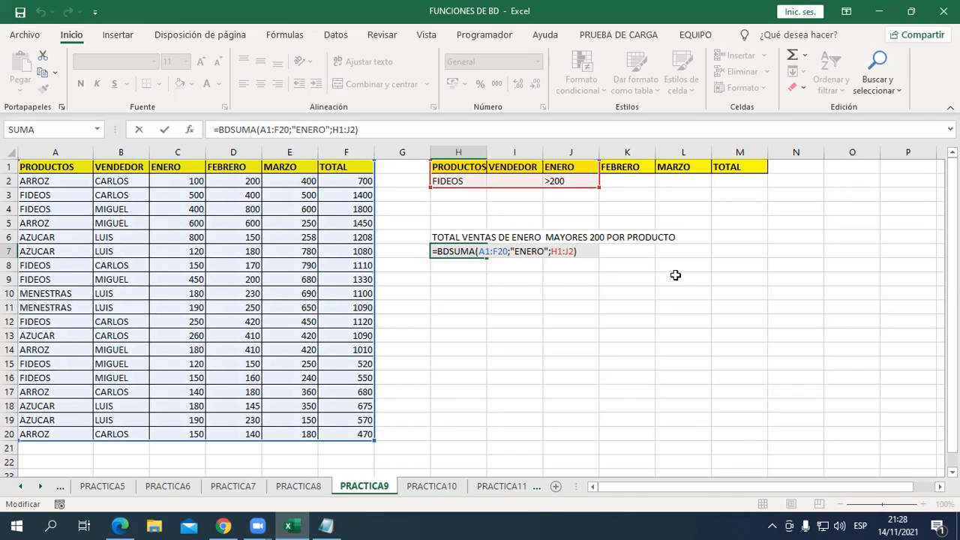
key(Return)
On the PRACTICA11 sheet, enter >200 as the TOTAL criterion in M2.
key(ctrl+Page_Down)
key(ctrl+Page_Down)
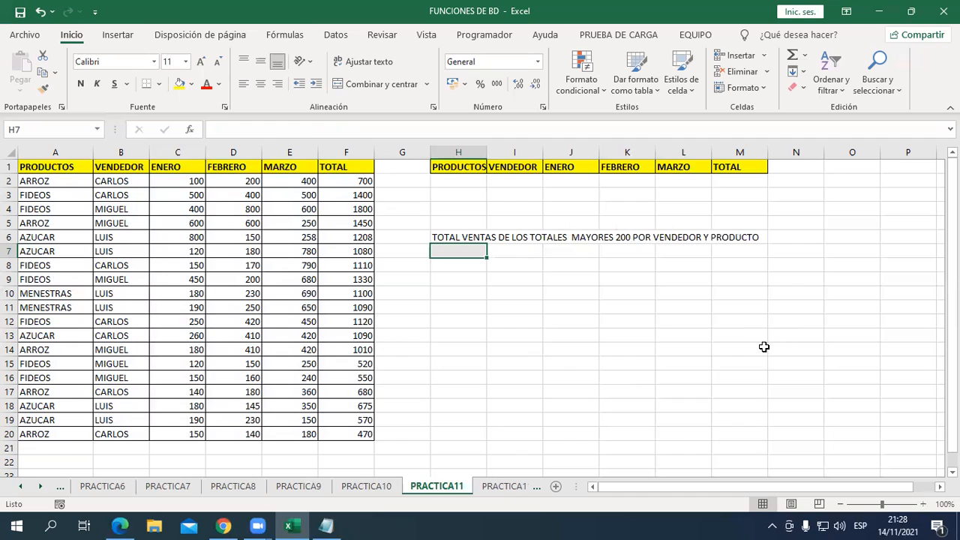
drag(743, 187, 744, 196)
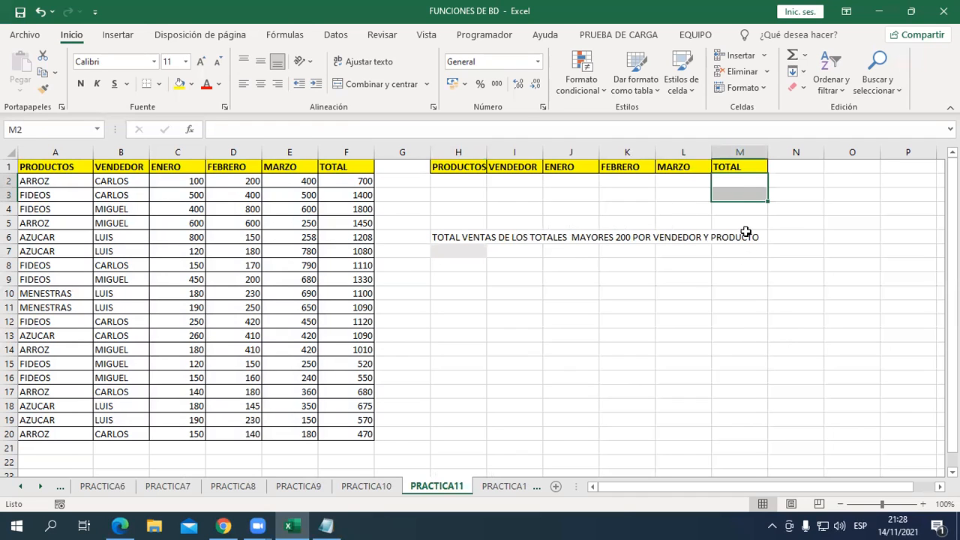
click(740, 182)
text(>200)
key(Return)
Enter ARROZ as the PRODUCTOS criterion in H2.
key(Left)
key(Up)
key(Left)
key(Left)
key(Left)
key(Up)
key(Left)
key(Down)
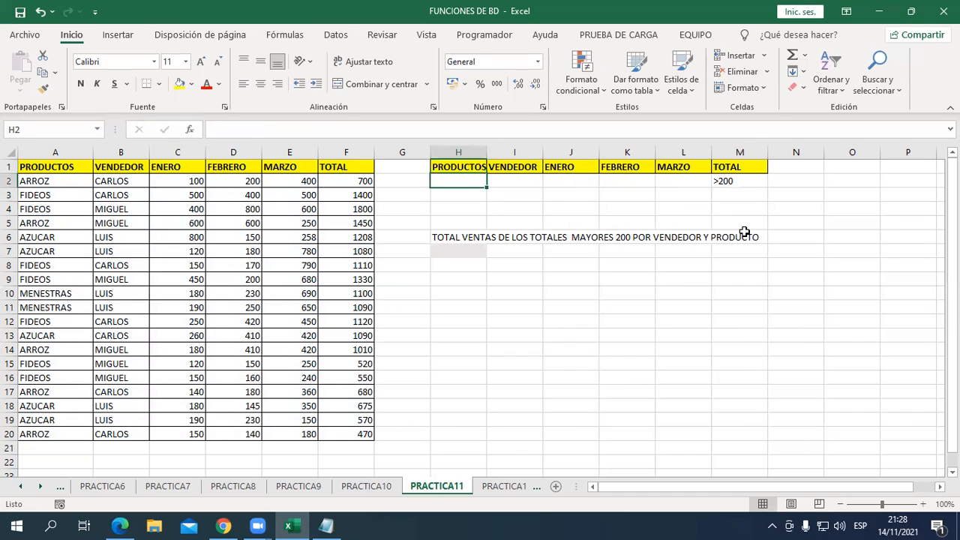
text(ARROZ)
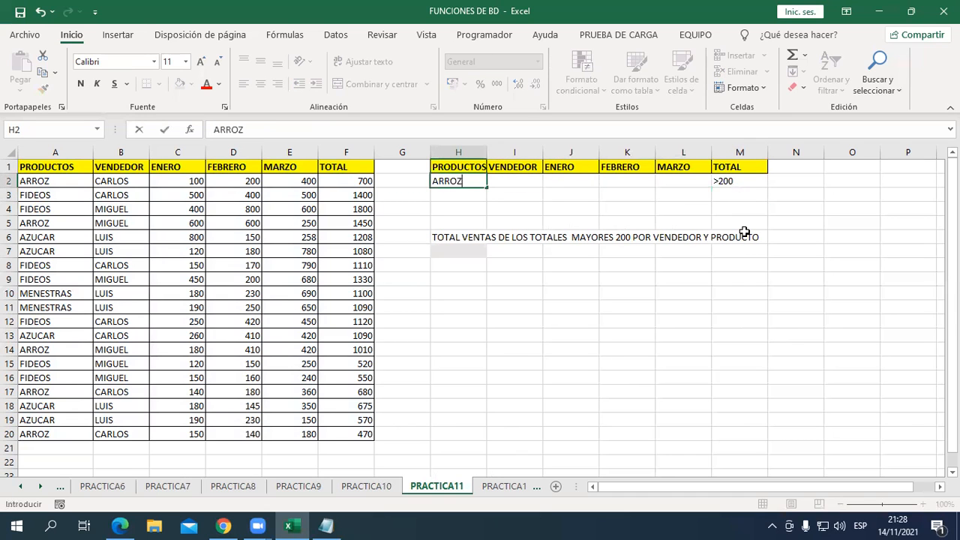
Set the VENDEDOR criterion in I2 to the vendor name listed in B2.
key(Tab)
text(LUIS)
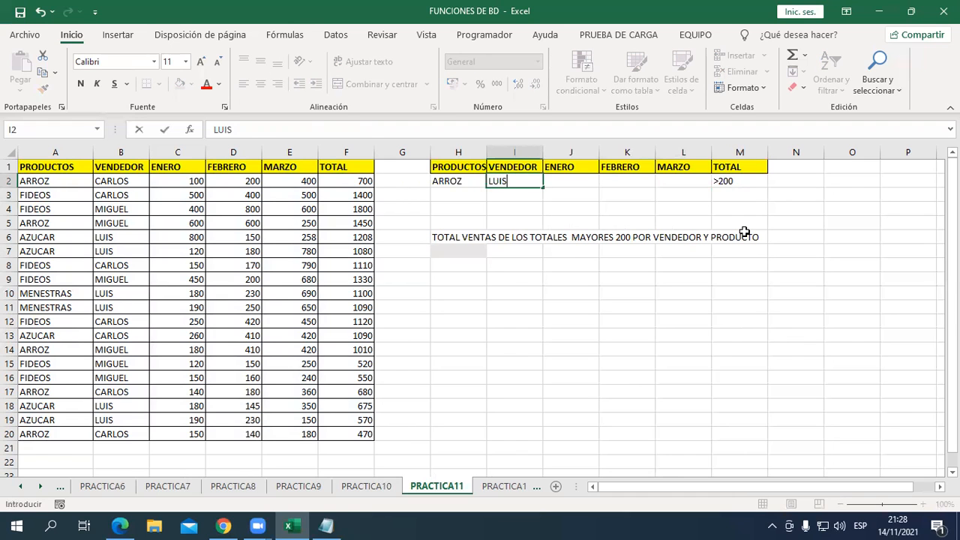
key(Return)
key(Down)
key(Down)
key(Up)
key(Up)
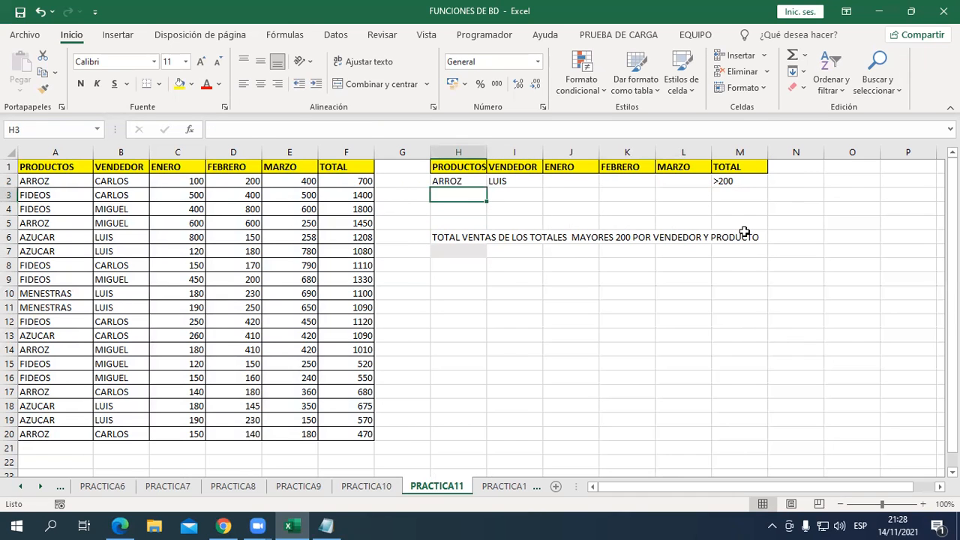
key(Right)
key(Up)
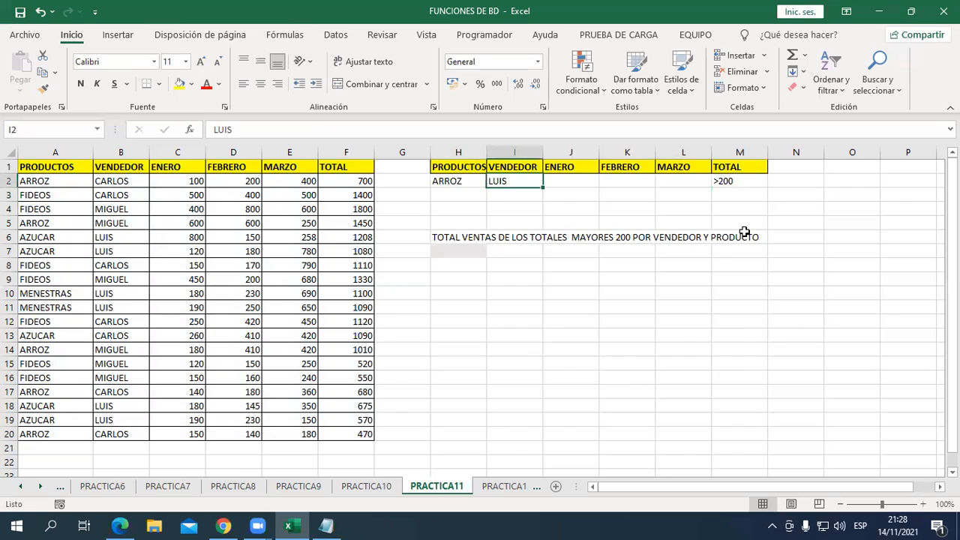
text(CARLOS)
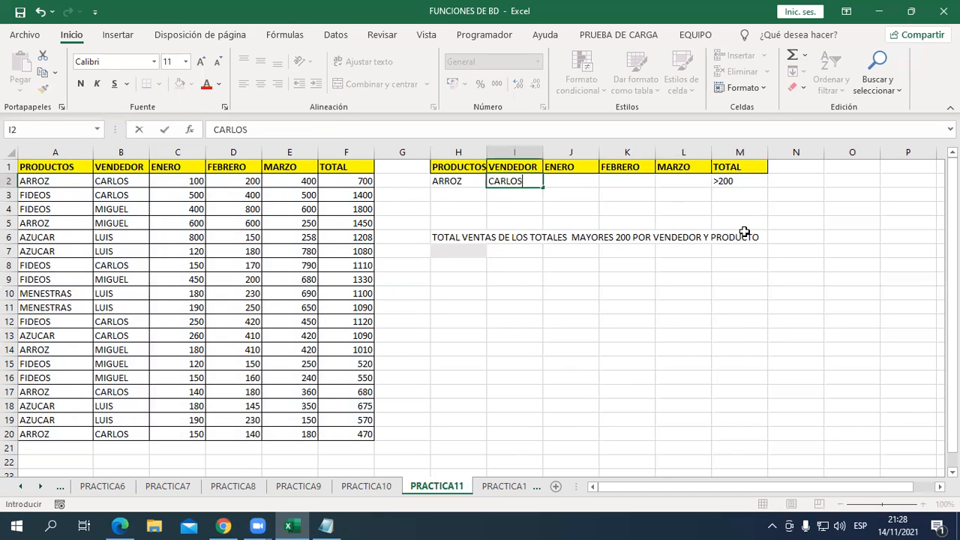
key(Return)
Begin the BDSUMA formula in H7 of PRACTICA11, using A1:F20 as the database.
key(Return)
key(Down)
key(Down)
key(Left)
key(Down)
text(=BD)
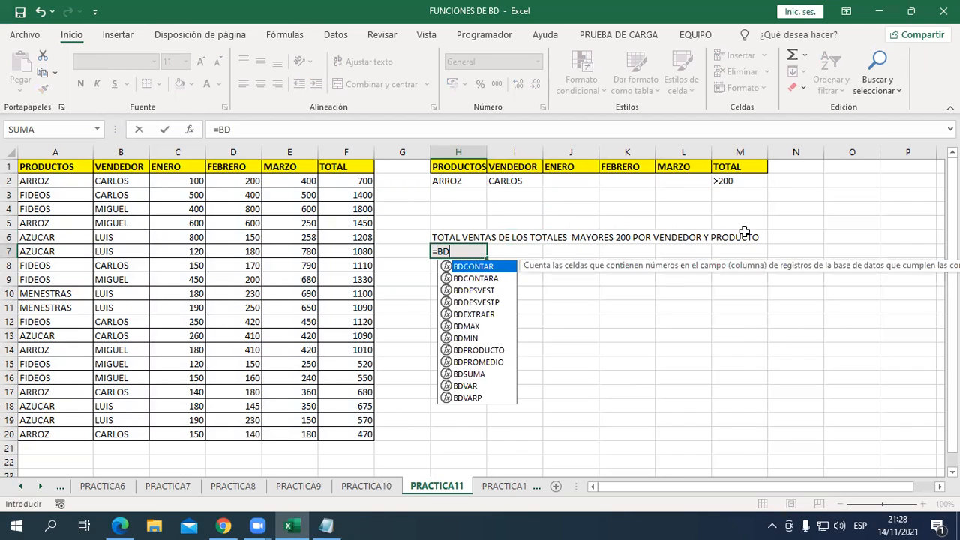
text(S)
key(Tab)
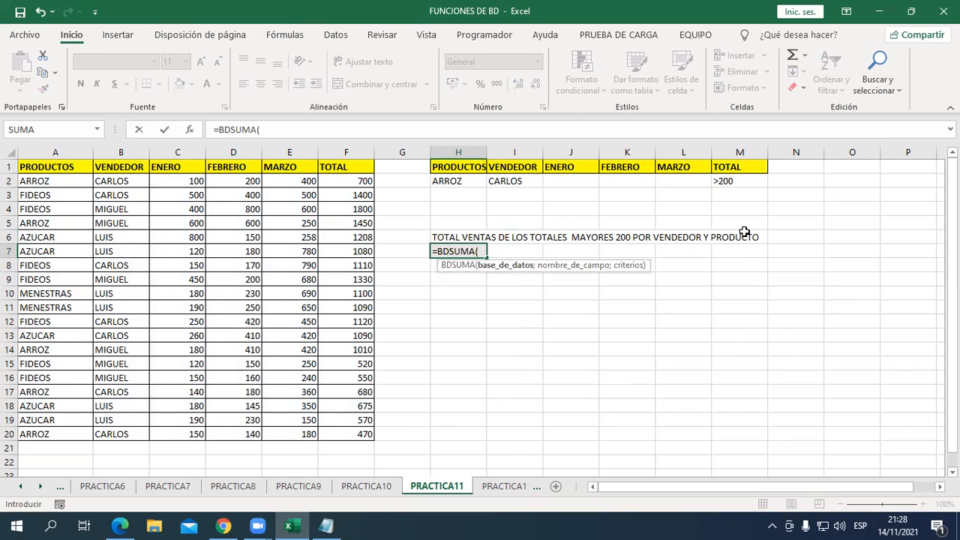
drag(57, 163, 347, 437)
text(;)
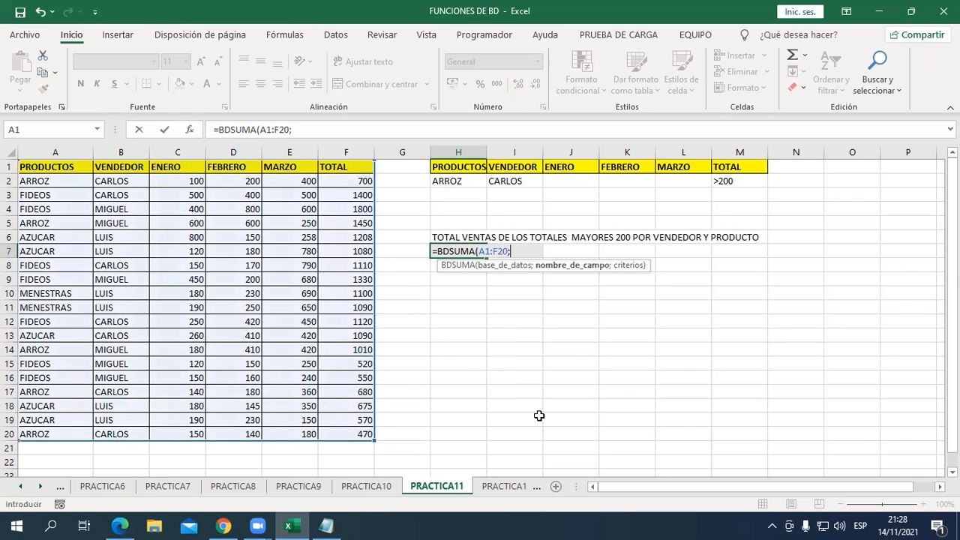
Complete the BDSUMA formula in H7 with "TOTALES" as the field name and H1:M2 as the criteria range.
text("TOTALES";)
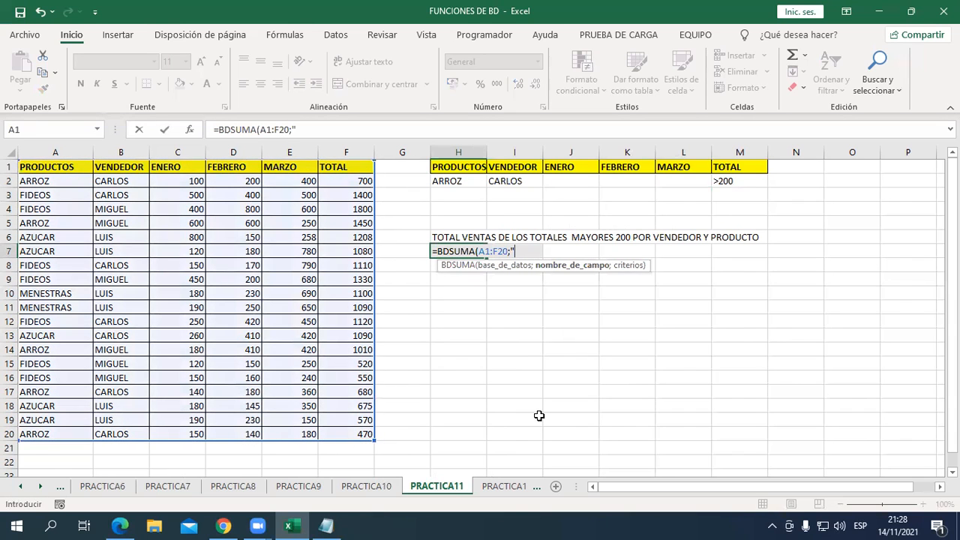
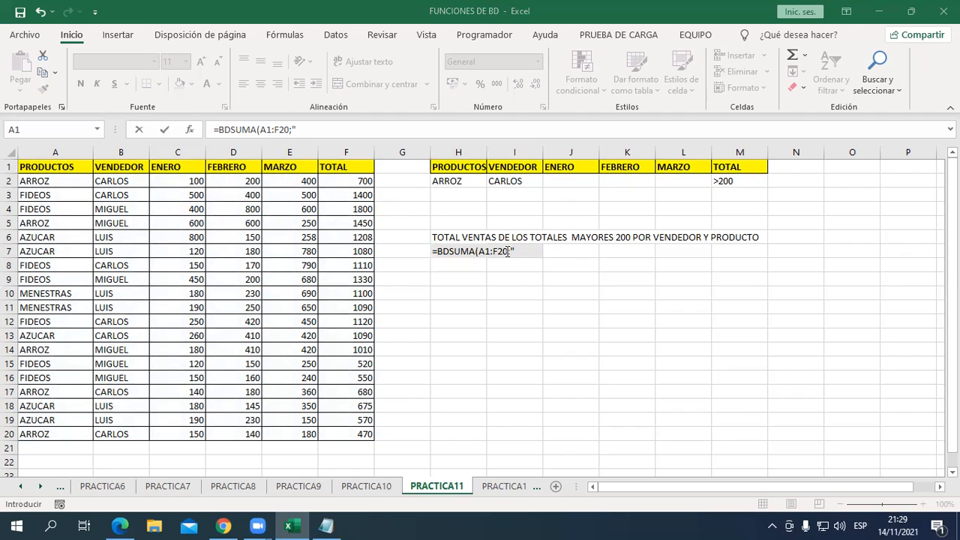
text(TO)
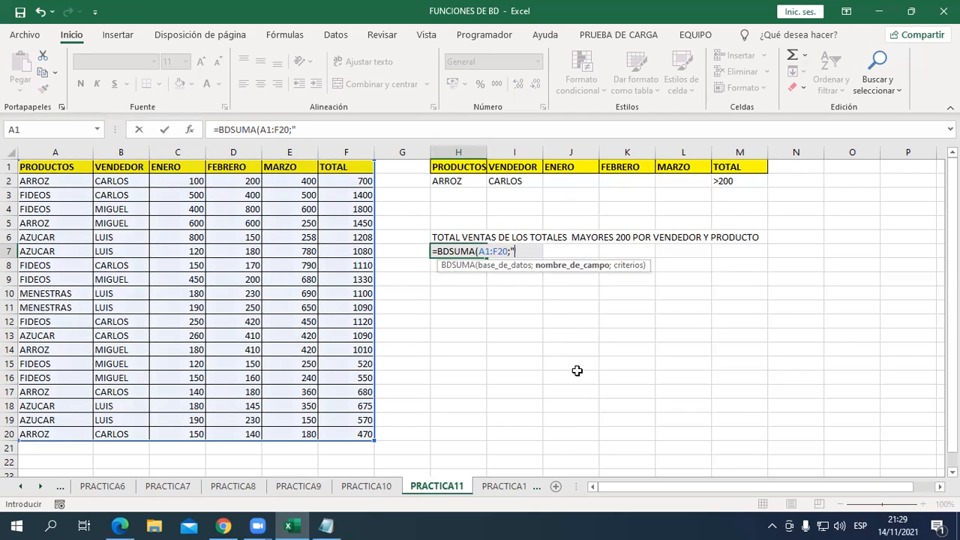
text(TALES";)
drag(450, 173, 724, 178)
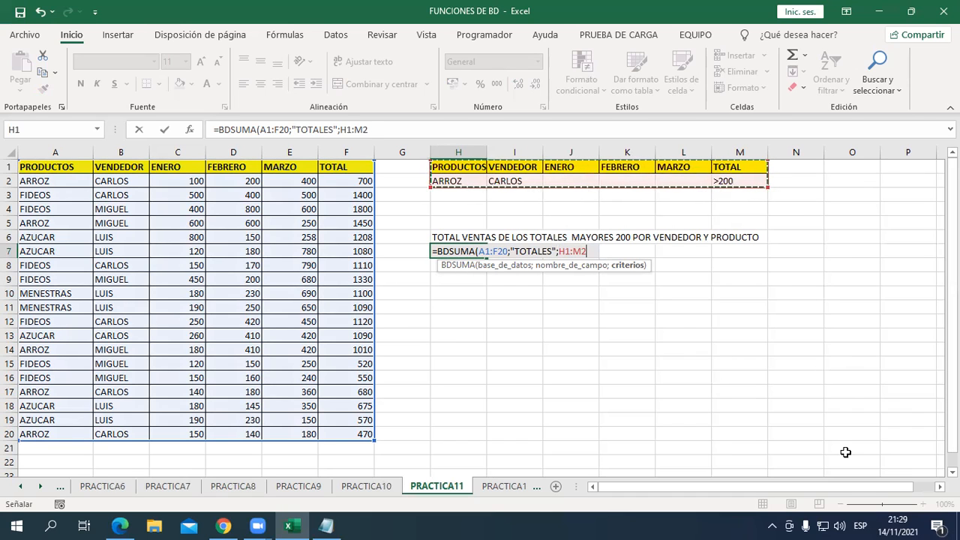
text())
key(Return)
key(Up)
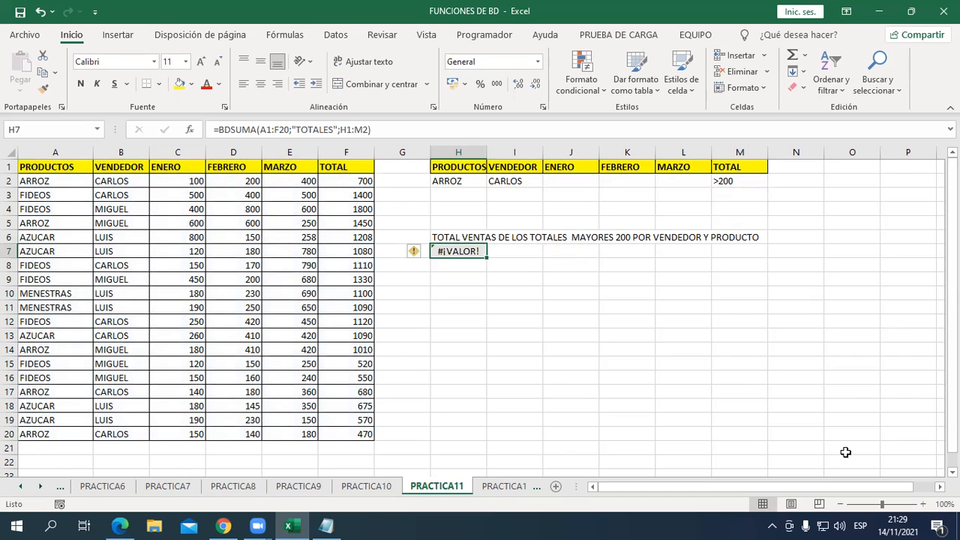
Correct the field name in the H7 formula to "TOTAL", matching the column header.
key(F2)
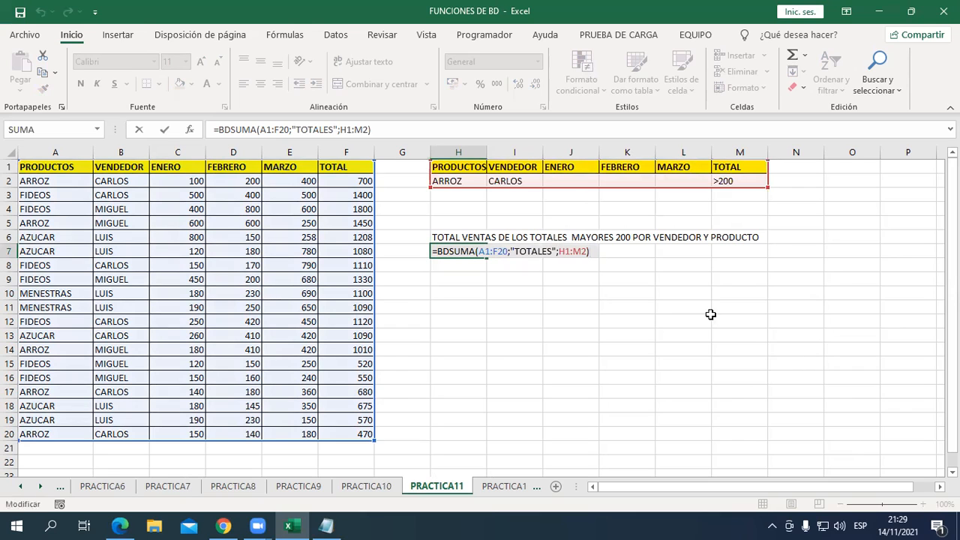
click(545, 251)
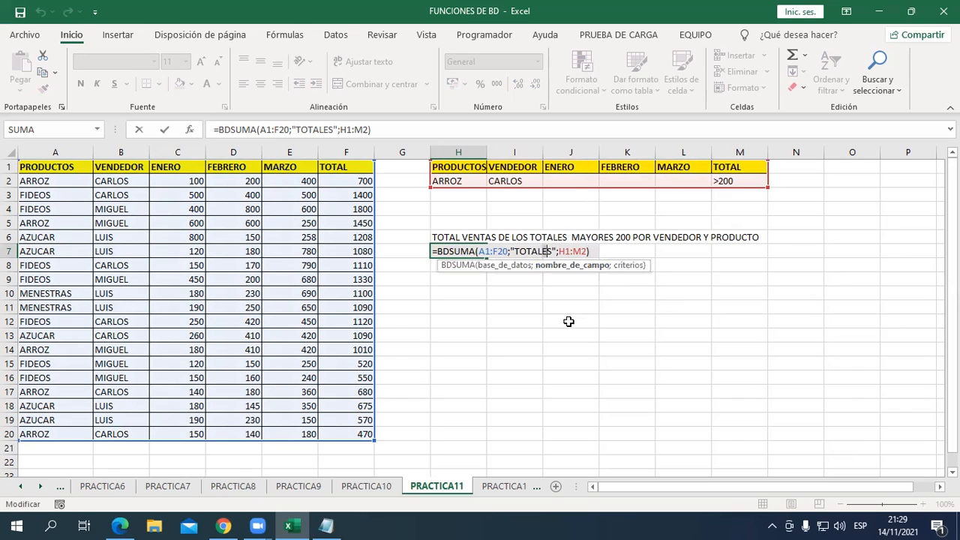
key(BackSpace)
key(BackSpace)
click(480, 81)
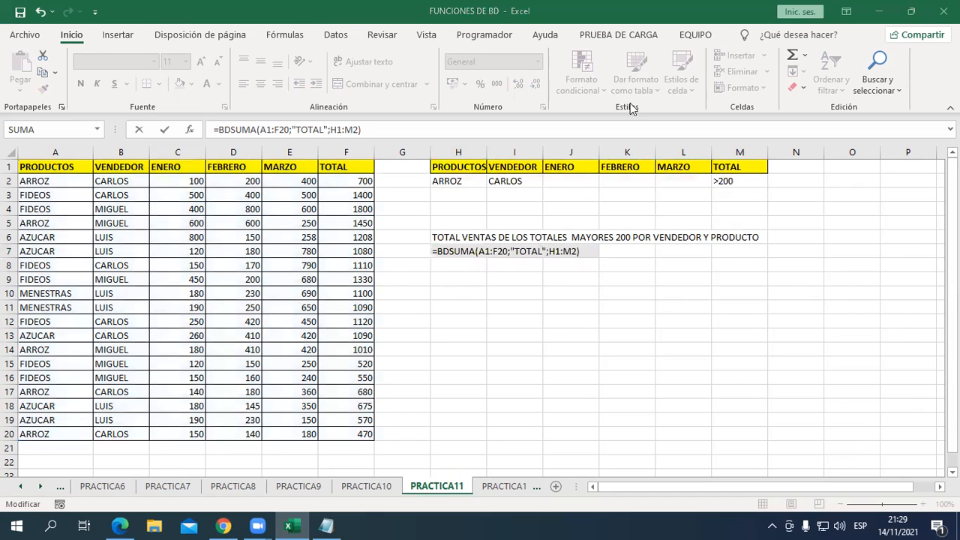
click(584, 250)
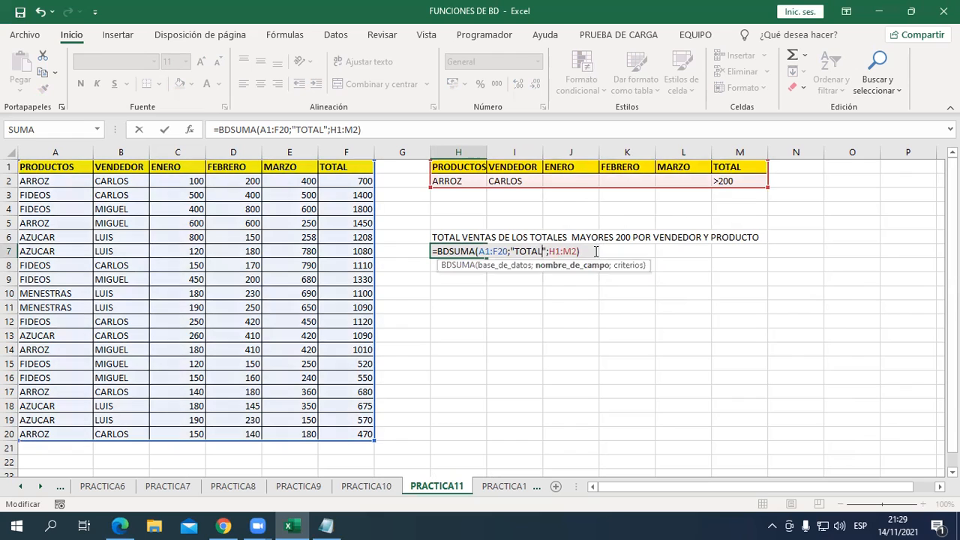
click(587, 249)
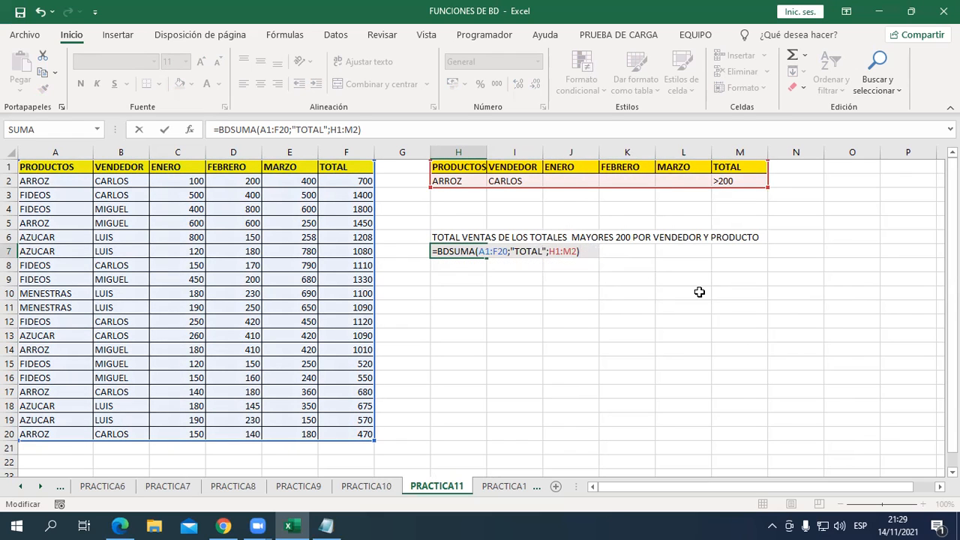
key(Return)
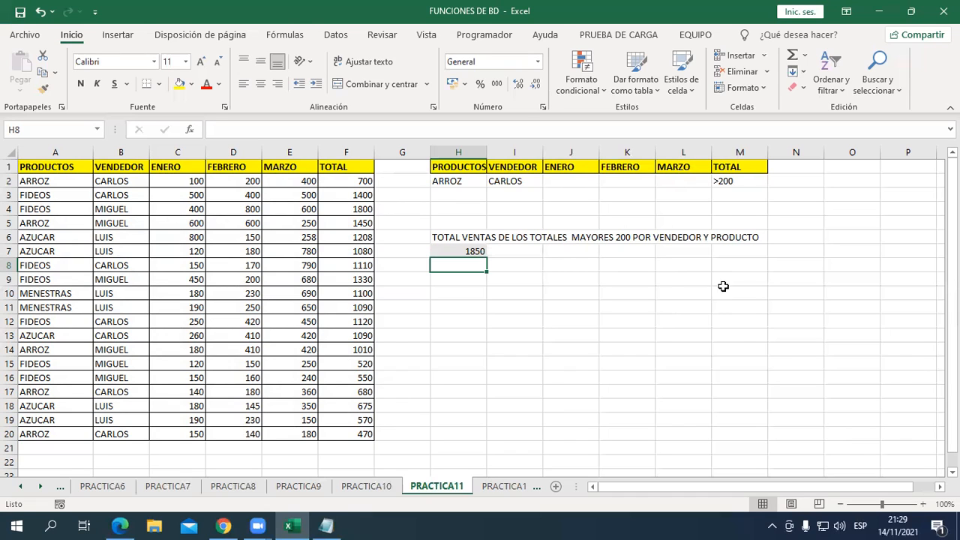
On the PRACTICA12 sheet, set the VENDEDOR criterion in I2 to the vendor name listed in B2, and go to H7.
click(505, 488)
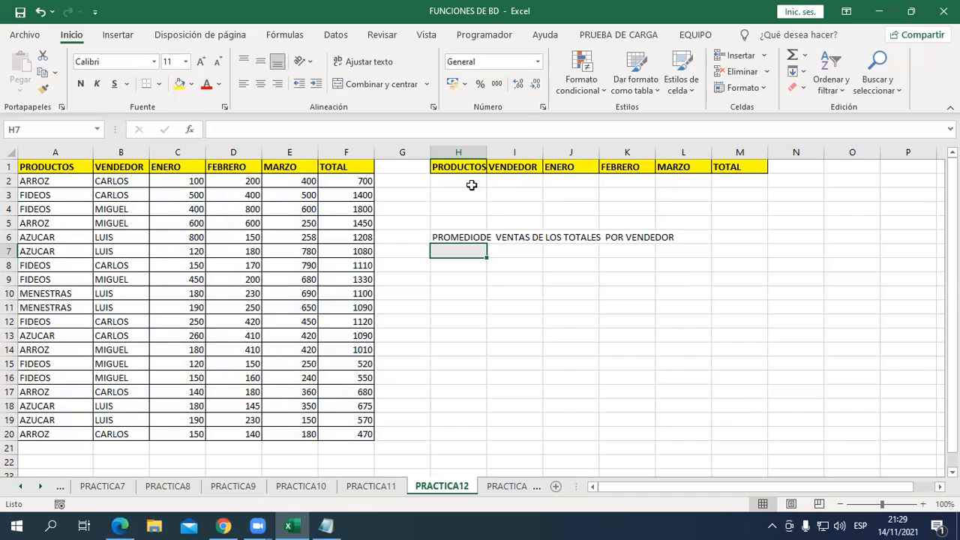
click(518, 182)
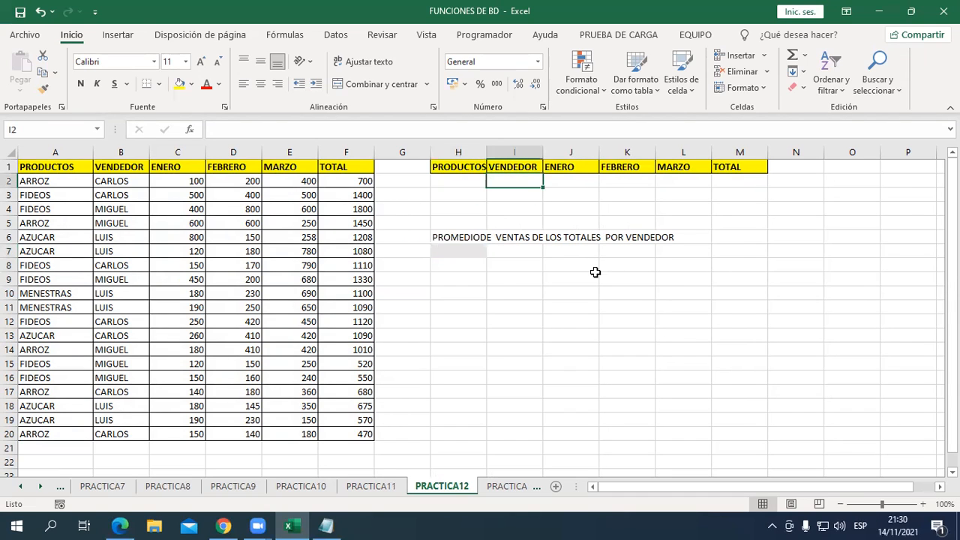
text(CARLOS)
key(Return)
key(Return)
key(Return)
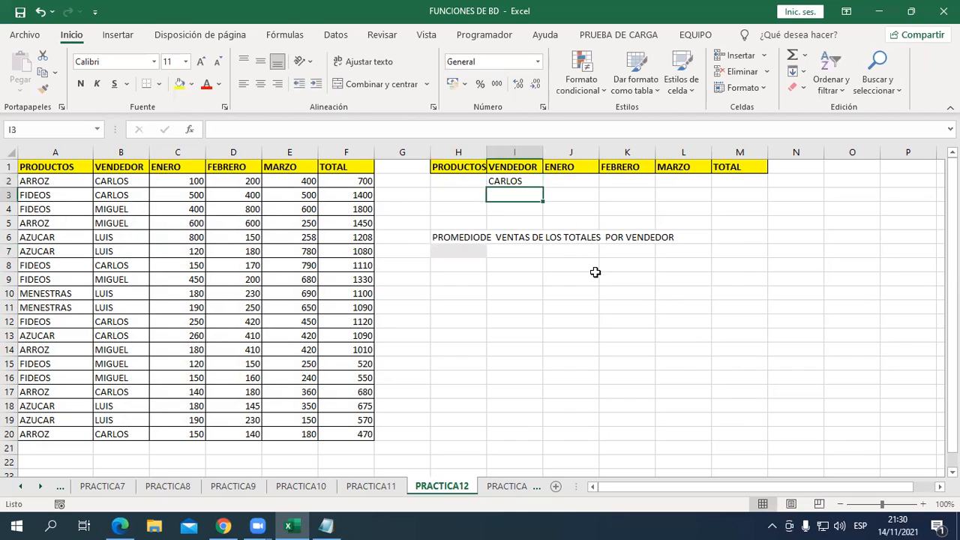
key(Down)
key(Left)
key(Down)
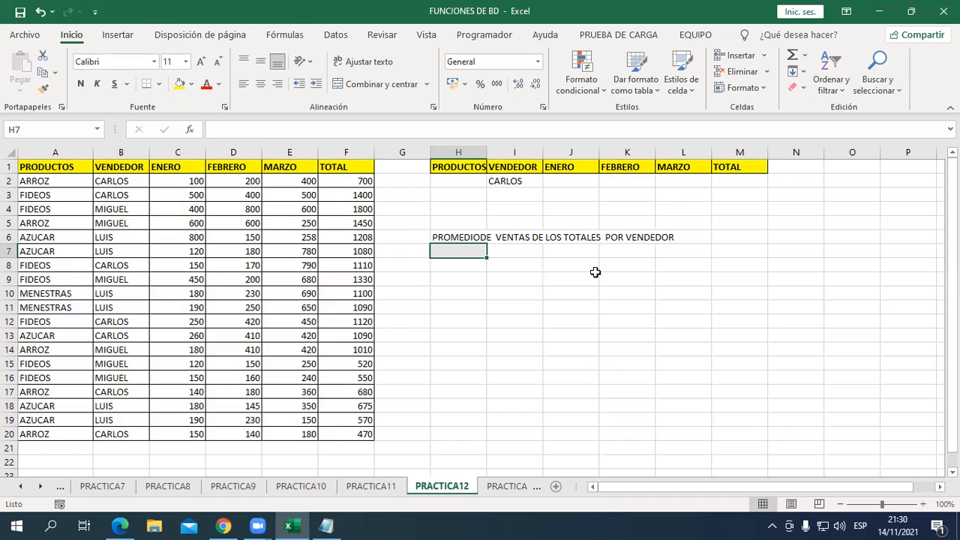
text(BDPRO)
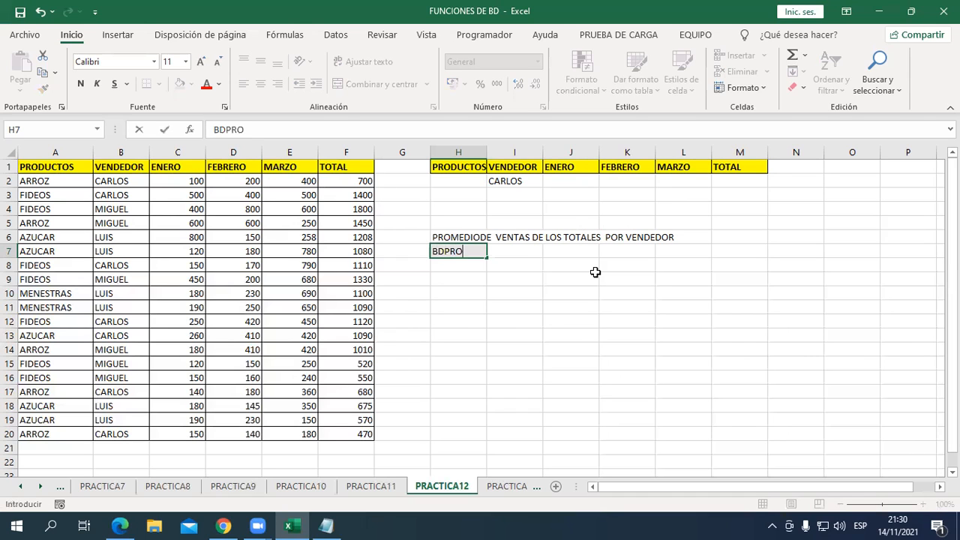
key(BackSpace)
key(BackSpace)
key(BackSpace)
key(BackSpace)
key(BackSpace)
Begin a BDPROMEDIO formula in H7 of PRACTICA12 with A1:F20 as the database.
text(=BDPRO)
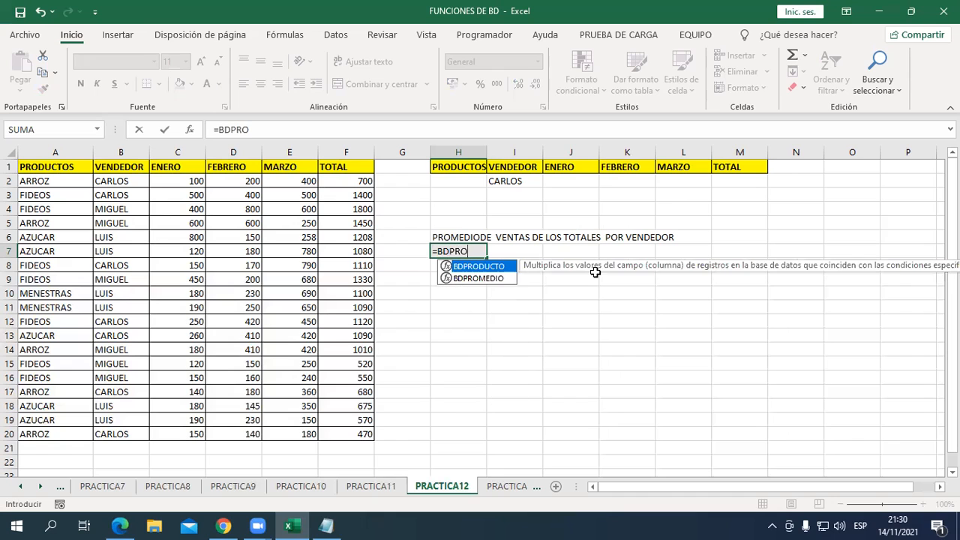
key(Down)
key(Tab)
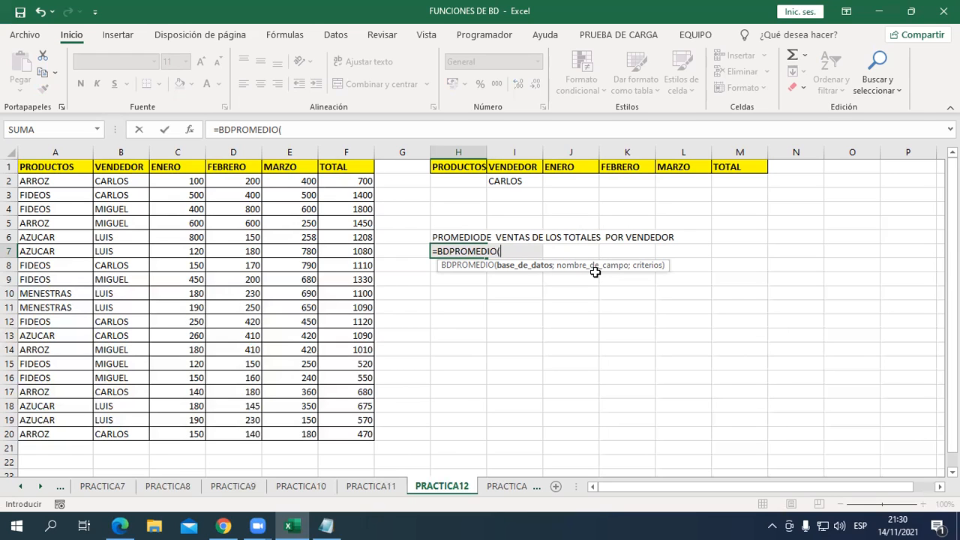
drag(55, 166, 352, 440)
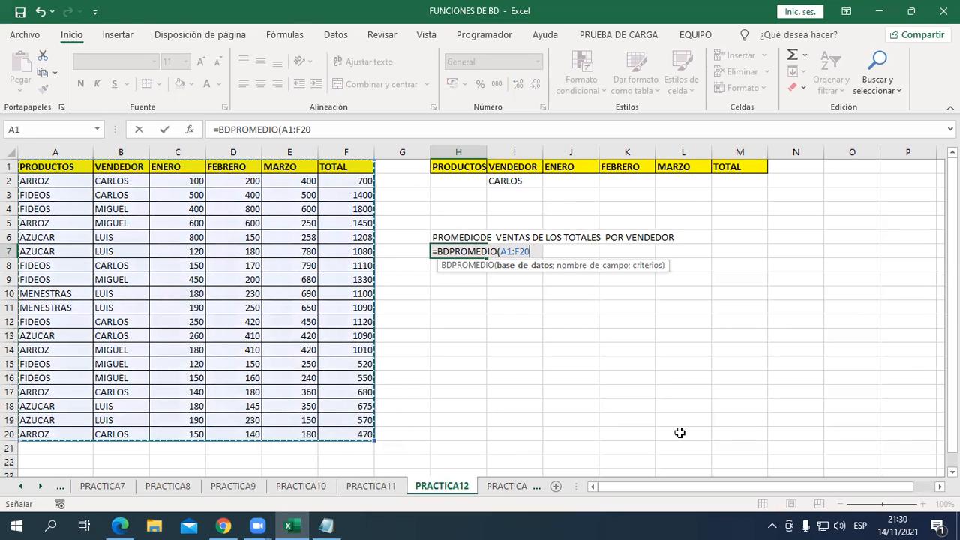
Complete the BDPROMEDIO formula with "TOTAL" as the field name and I1:I2 as the criteria range.
text(;")
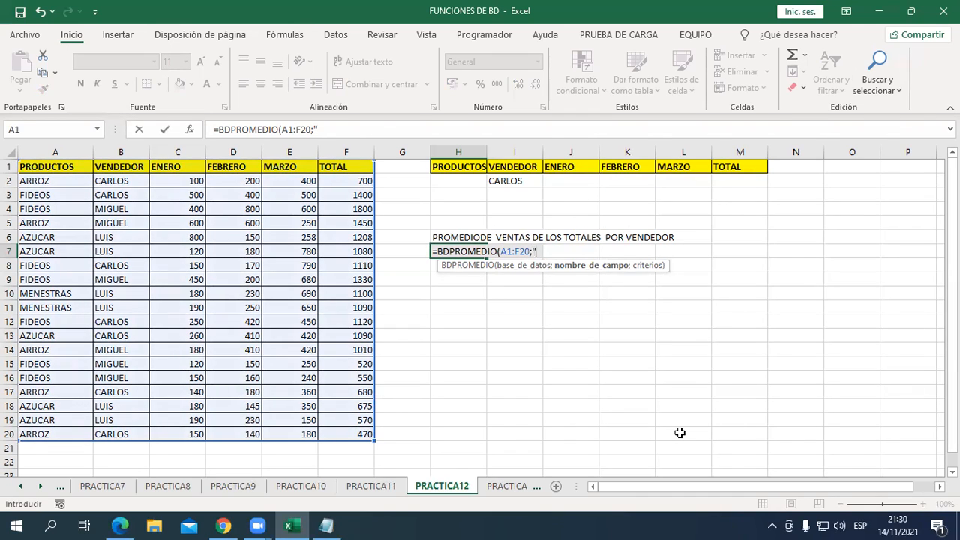
text(TOTAL)
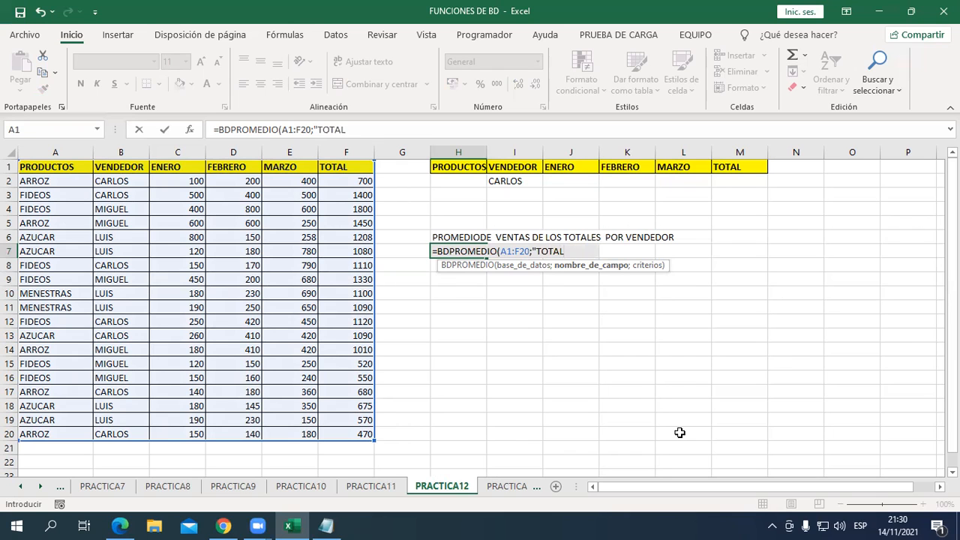
text(";)
click(518, 177)
drag(514, 168, 517, 180)
text())
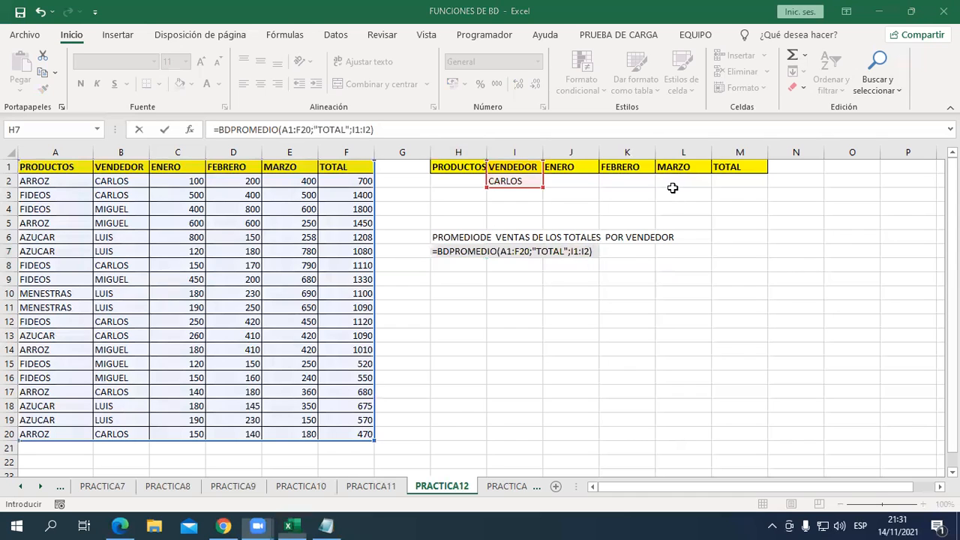
click(599, 251)
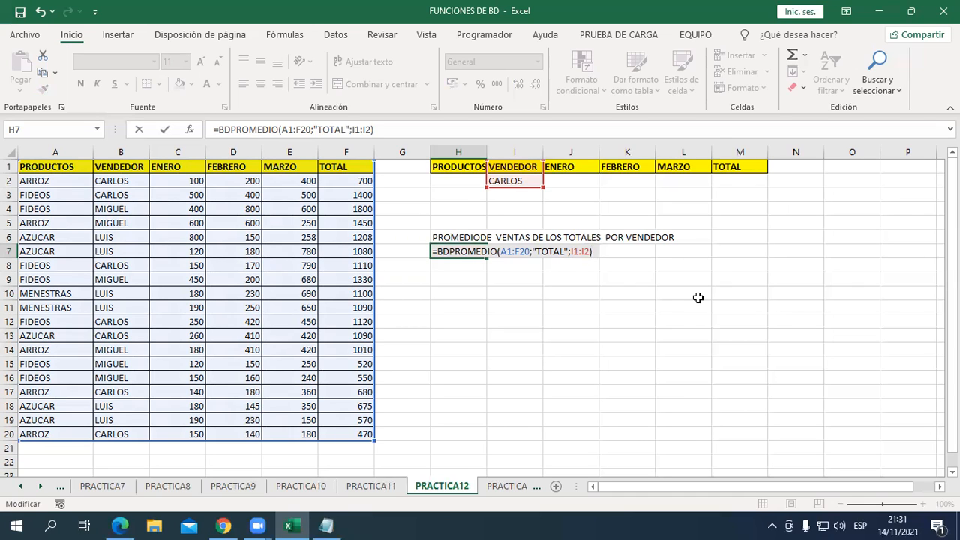
key(Return)
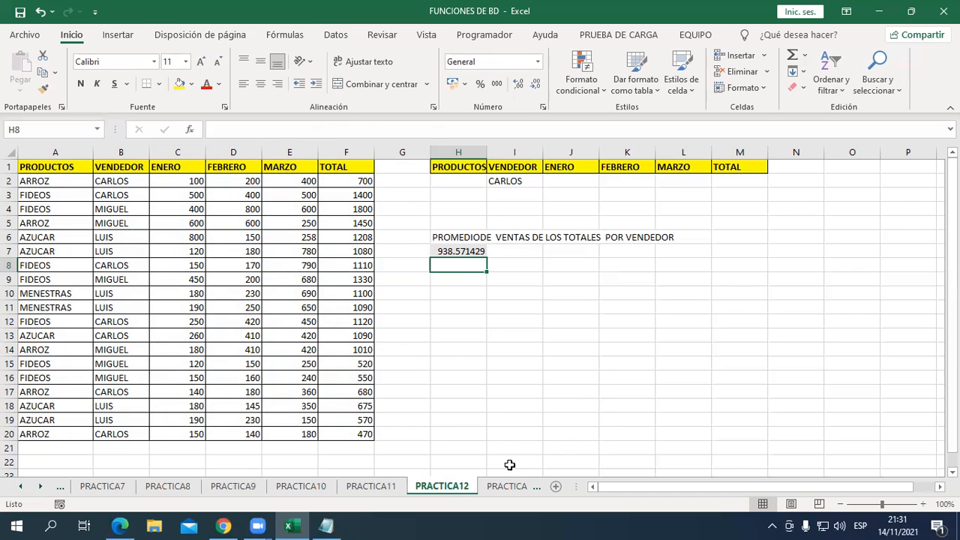
On the PRACTICA13 sheet, enter ARROZ as the PRODUCTOS criterion in H2, and go to H7.
click(510, 487)
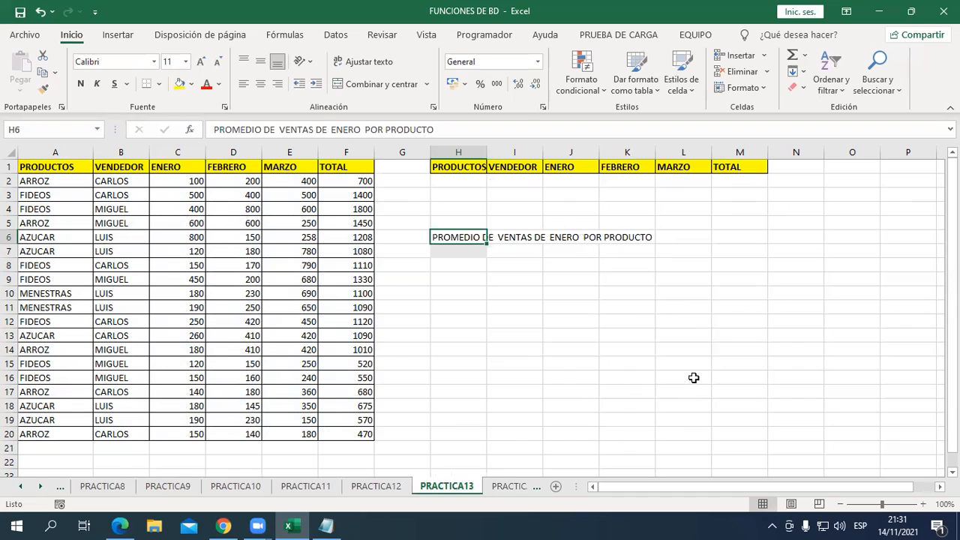
key(Down)
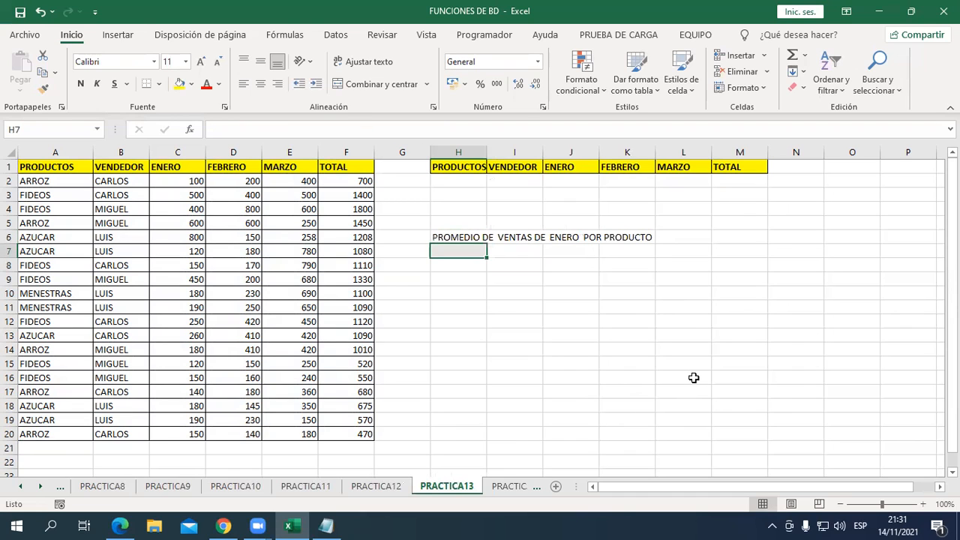
key(Up)
key(Up)
key(Up)
key(Up)
key(Up)
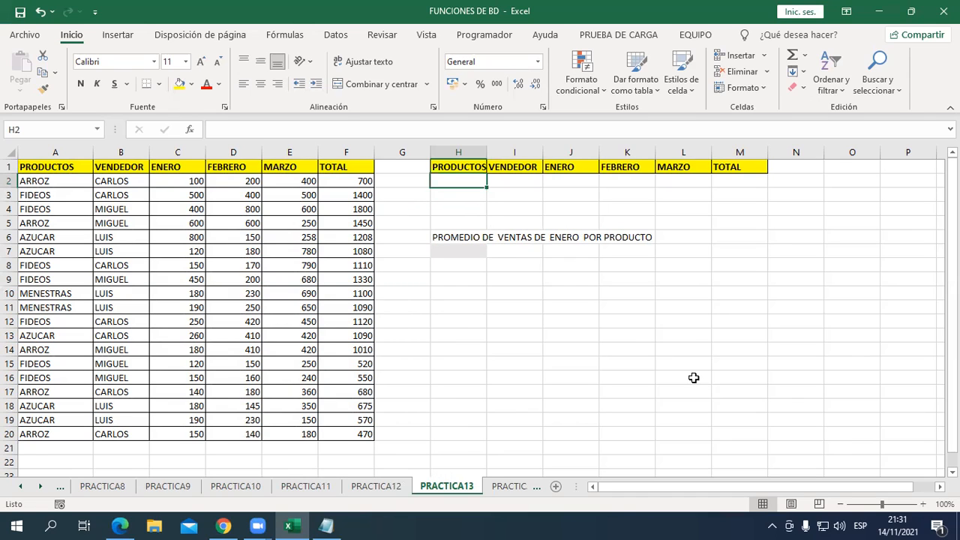
text(ARROZ)
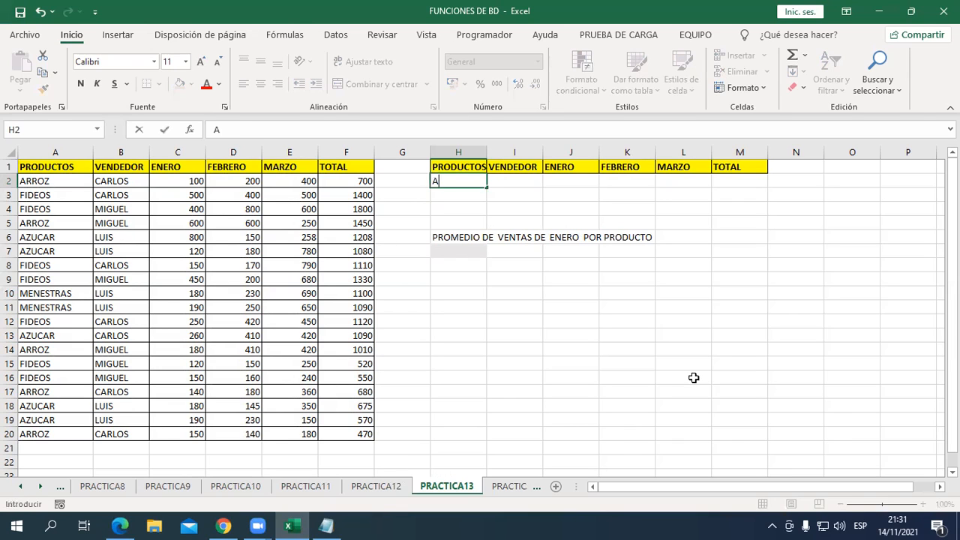
key(Return)
key(Return)
key(Return)
key(Return)
key(Return)
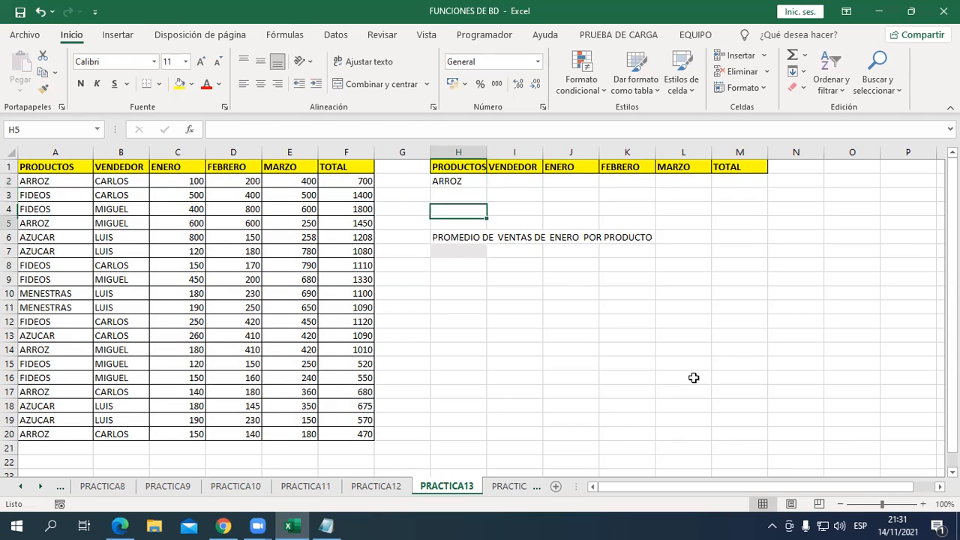
text(?BDPRO)
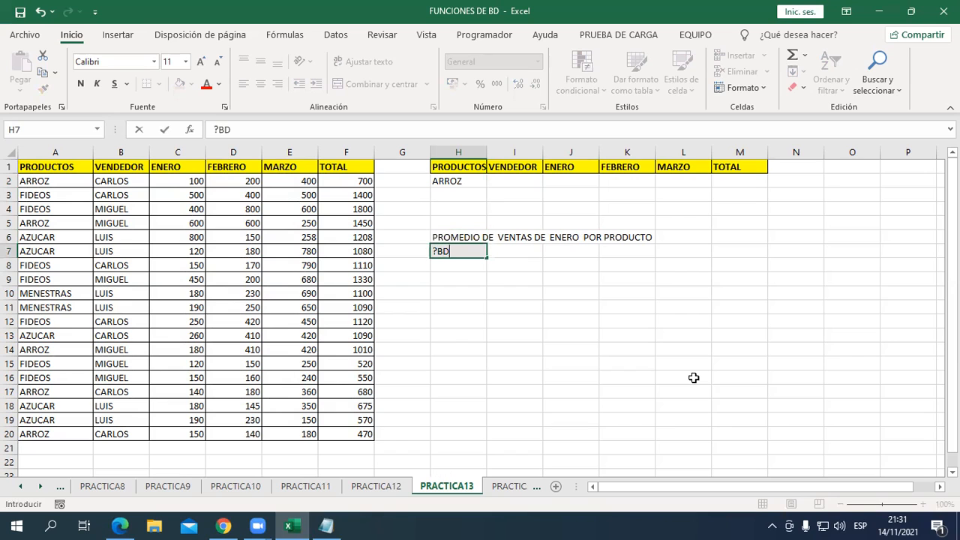
key(BackSpace)
key(BackSpace)
key(BackSpace)
key(BackSpace)
key(BackSpace)
key(BackSpace)
Begin a BDPROMEDIO formula in H7 of PRACTICA13 with A1:F20 as the database.
text(=)
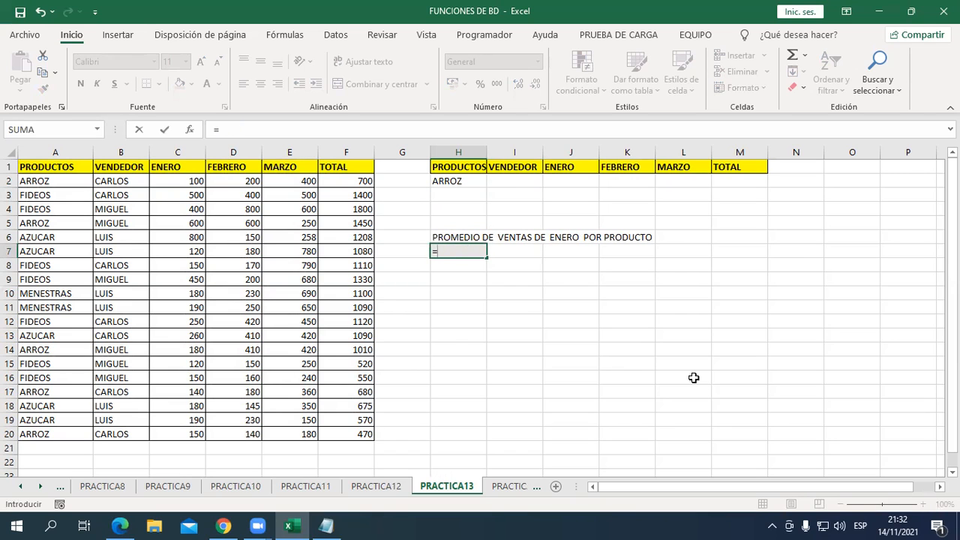
text(BDPRO)
key(Down)
key(Tab)
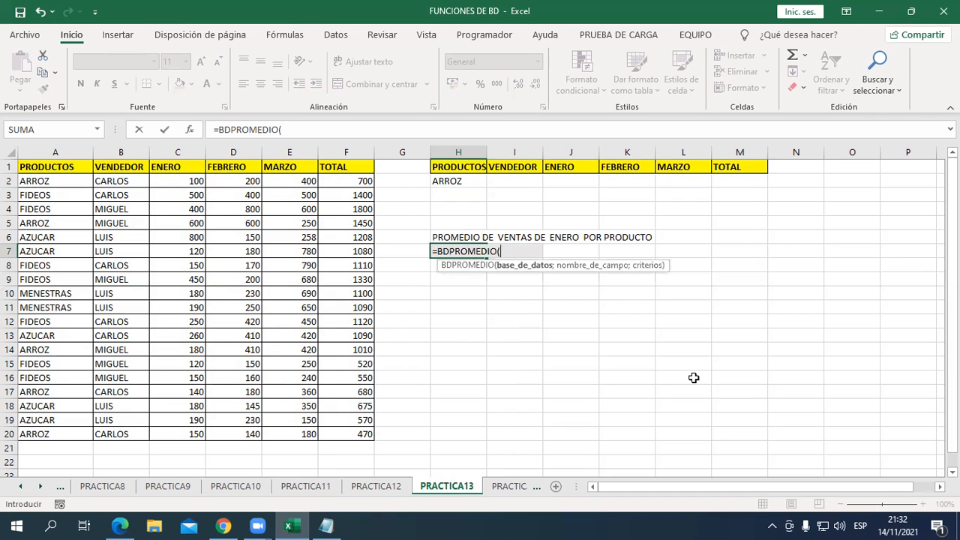
drag(47, 169, 360, 439)
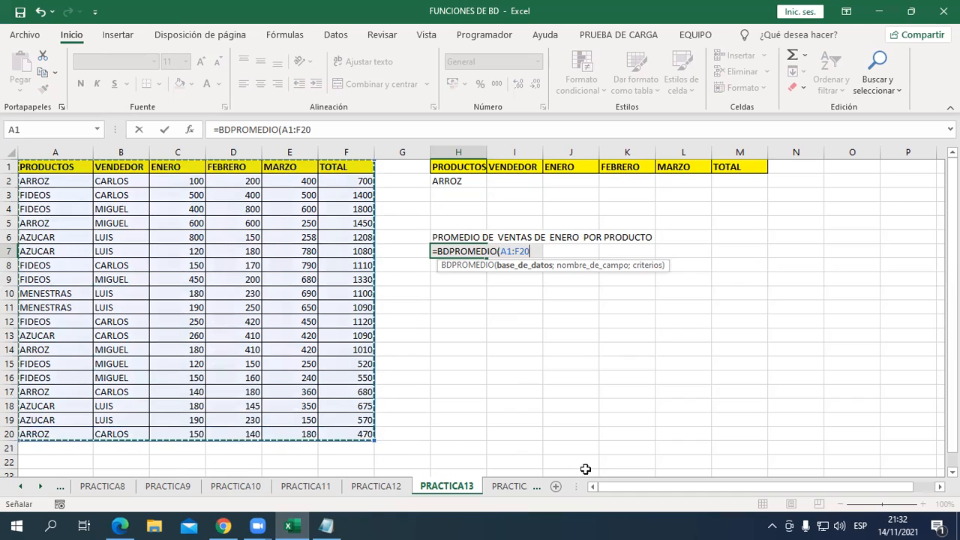
text(;)
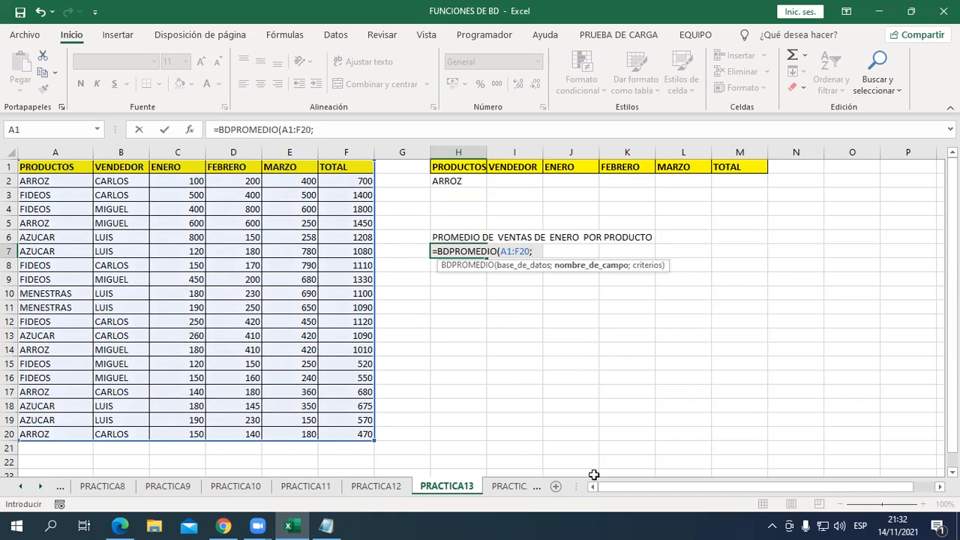
Complete the BDPROMEDIO formula with "ENERO" as the field name and H1:H2 as the criteria range.
text("ENER)
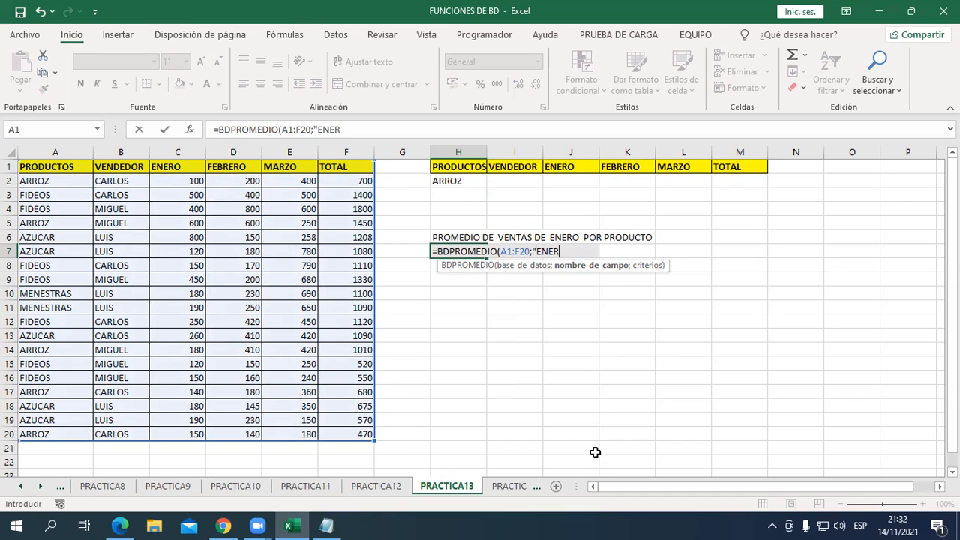
text(O";)
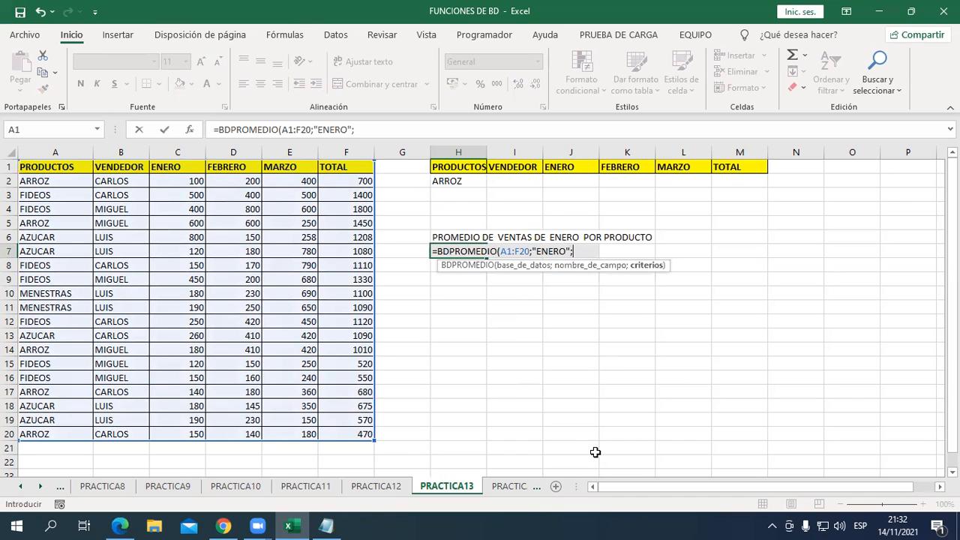
click(466, 175)
drag(466, 175, 464, 185)
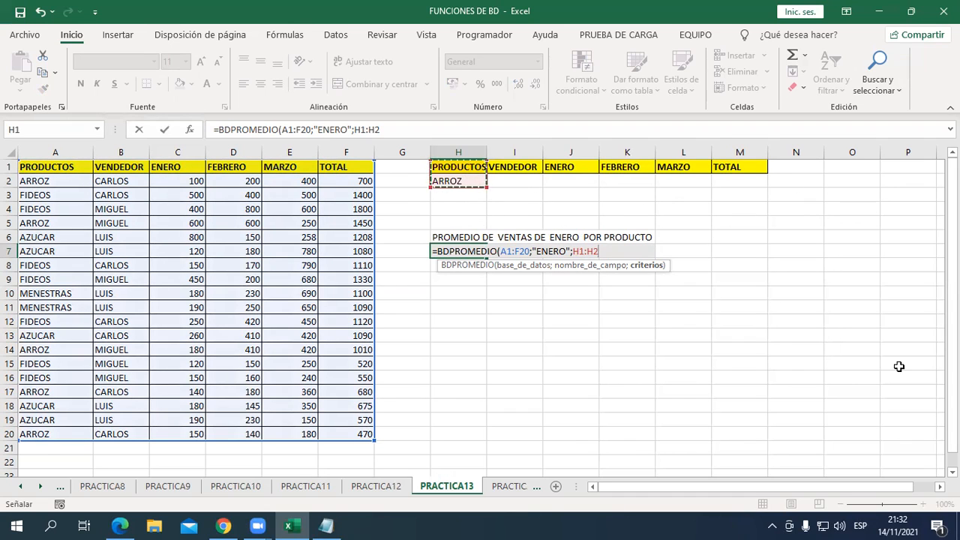
text())
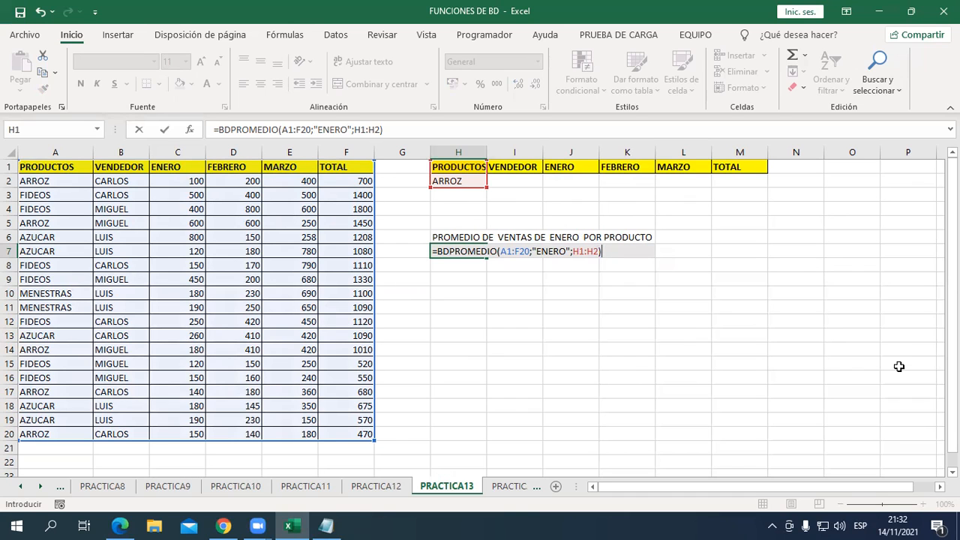
key(Return)
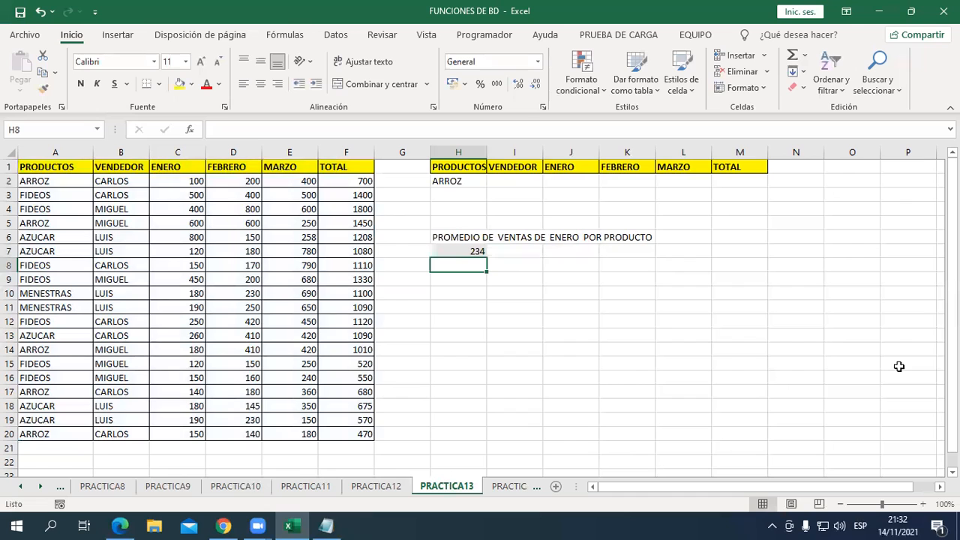
Change the PRODUCTOS criterion in H2 to FIDEOS.
key(Up)
key(Up)
key(Up)
key(Up)
key(Up)
key(Up)
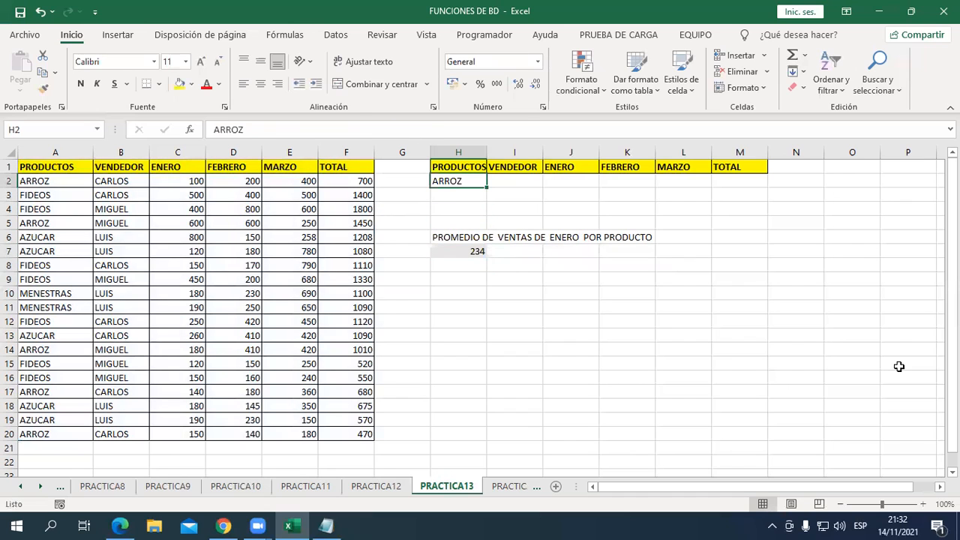
text(FIDEOS)
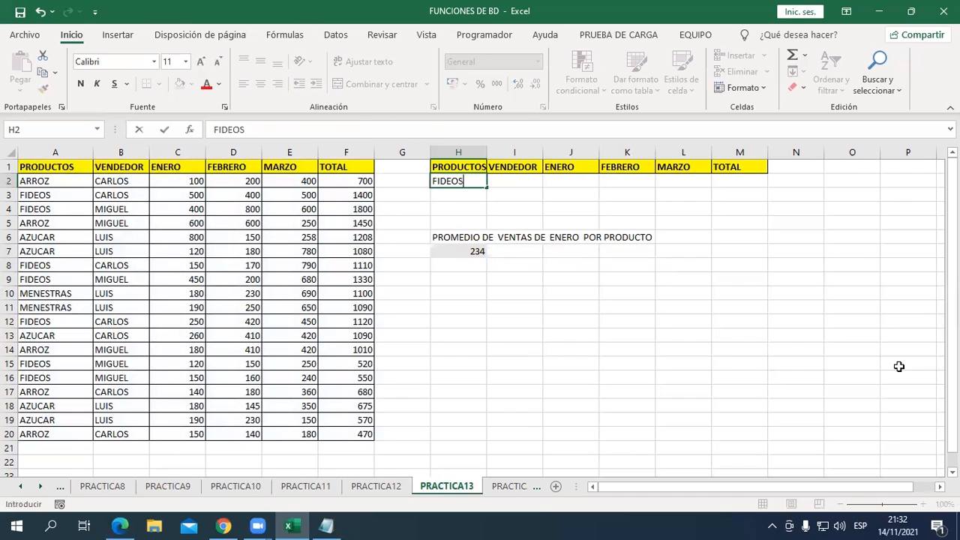
key(Return)
key(Up)
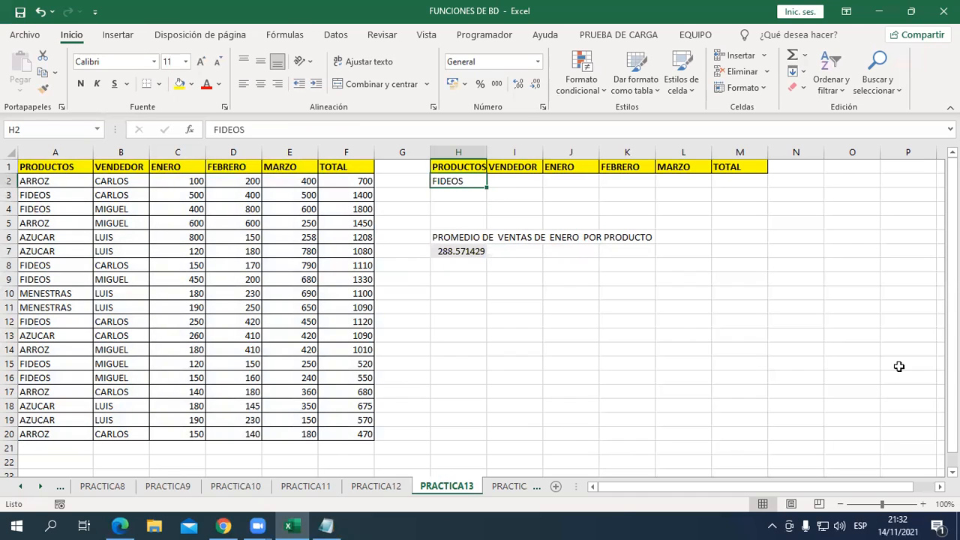
Try MENESTRAS as the PRODUCTOS criterion in H2, and replace it with AZUCAR.
text(MENESTRAS)
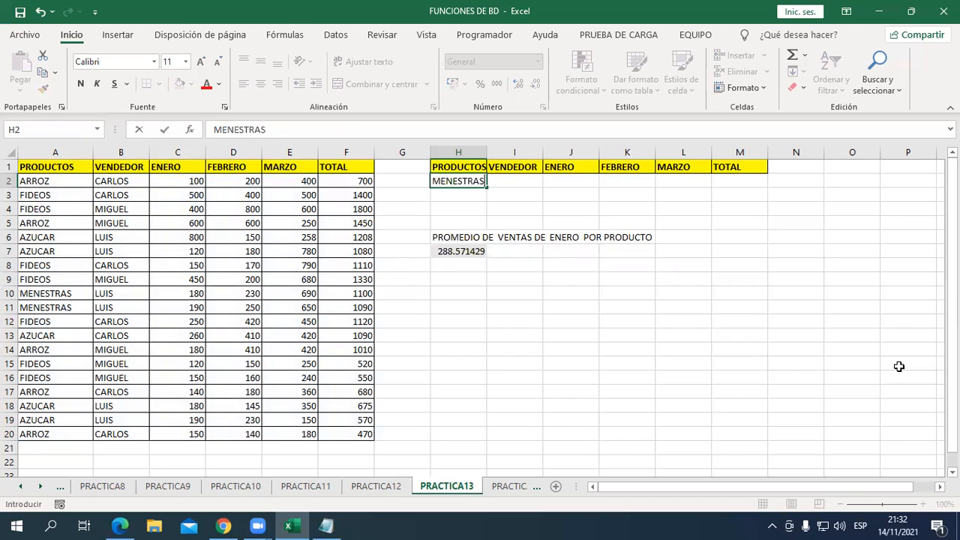
key(Return)
key(Up)
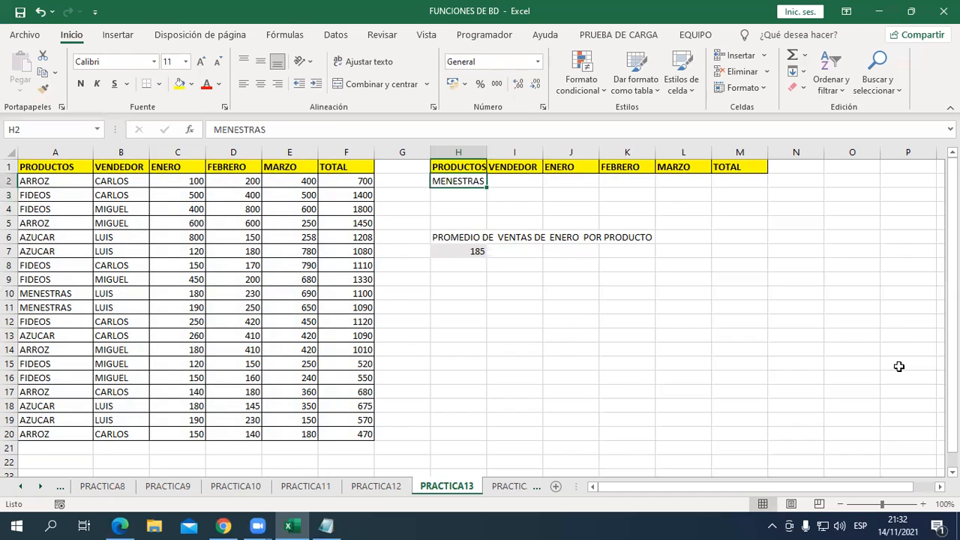
text(AZUCAR)
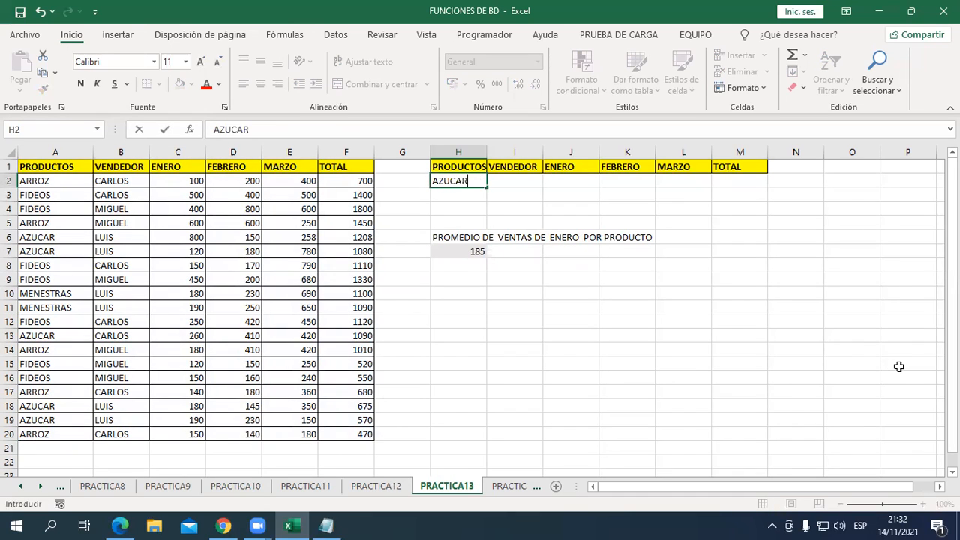
key(Return)
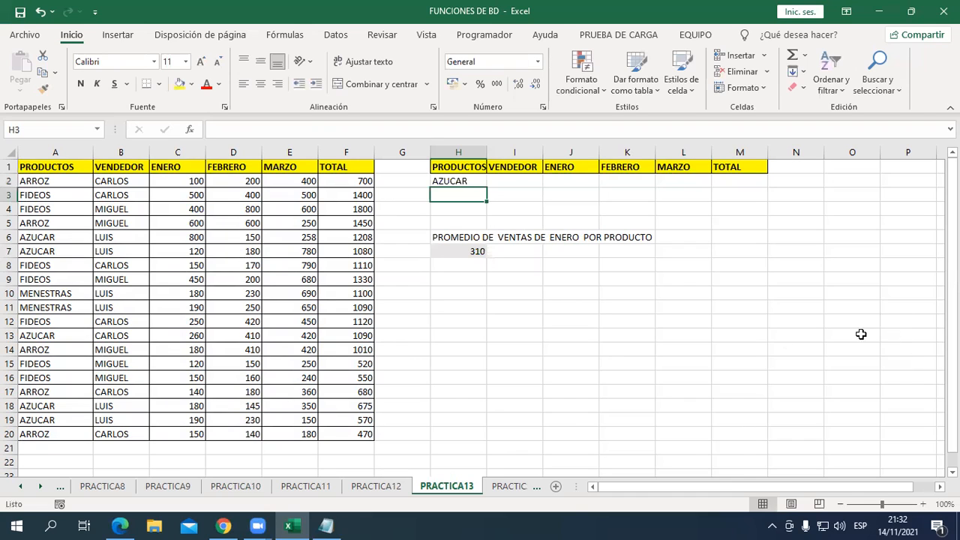
On the PRACTICA14 sheet, enter >400 as the MARZO criterion in L2.
click(516, 486)
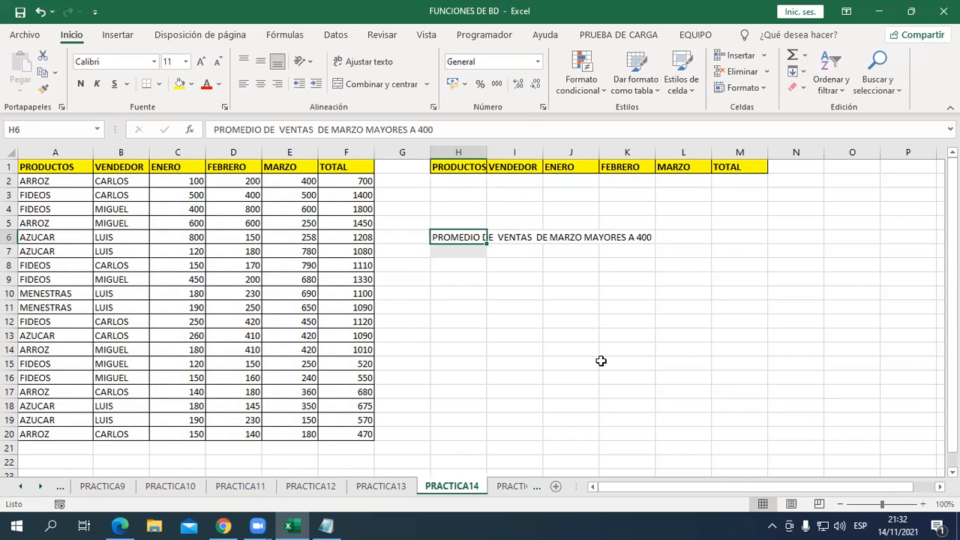
click(600, 345)
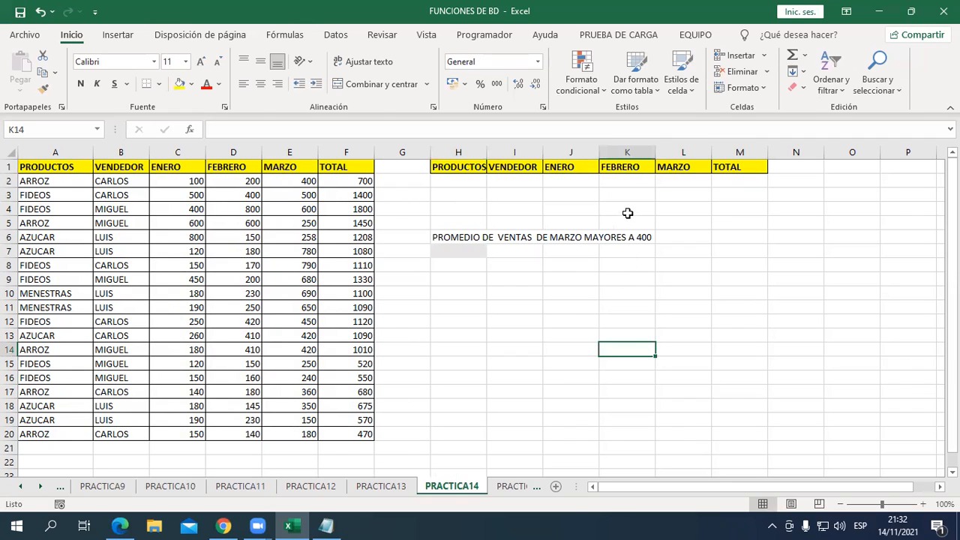
click(683, 180)
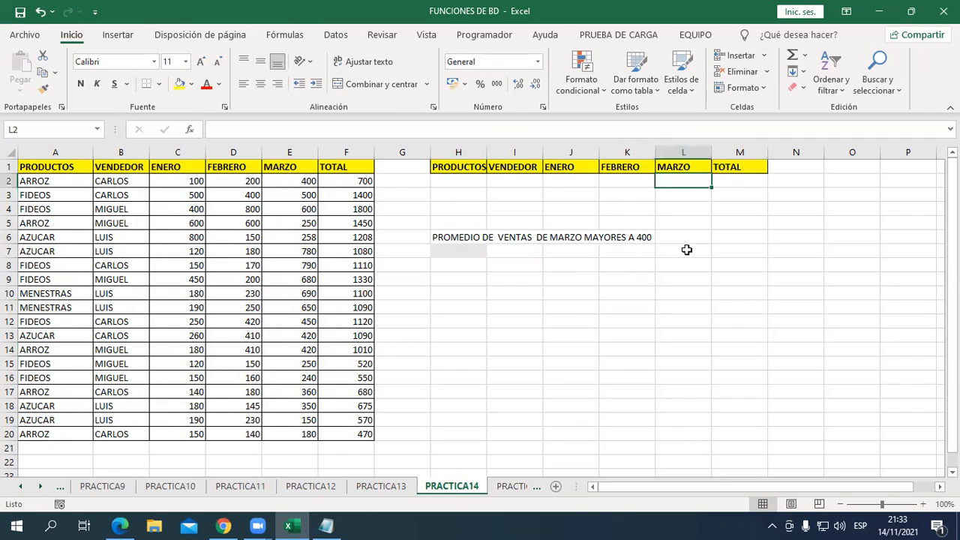
text(>400)
key(Return)
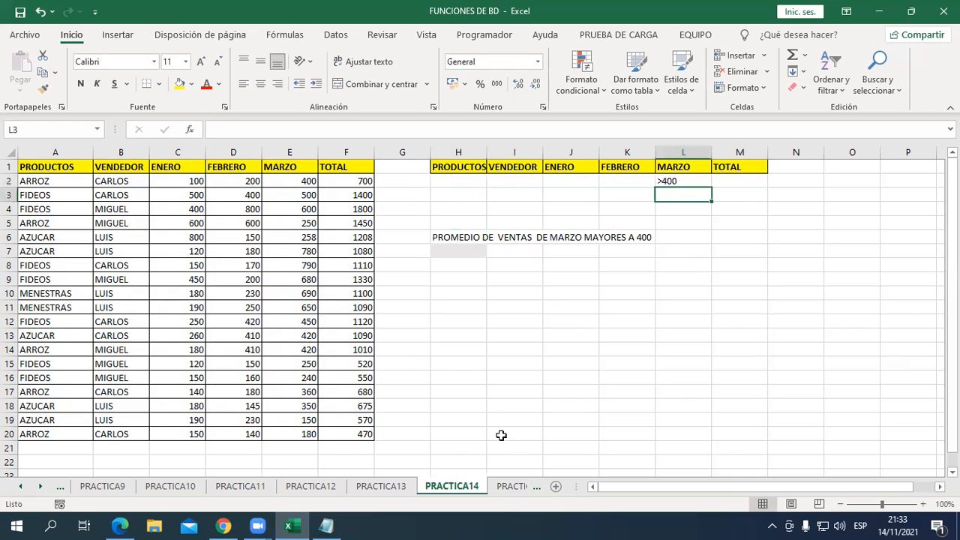
On the PRACTICA15 sheet, enter >1000 as the TOTAL criterion in M2.
click(506, 486)
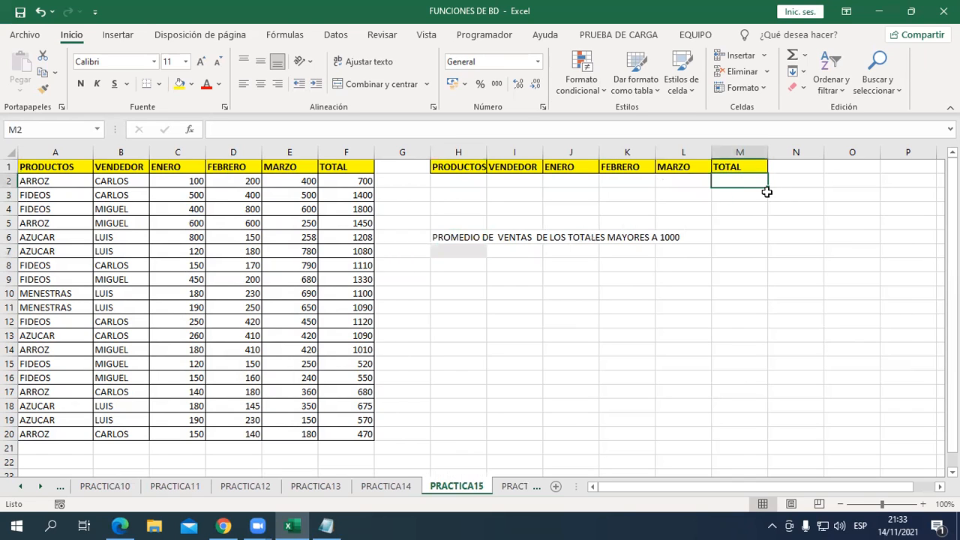
text(>1000)
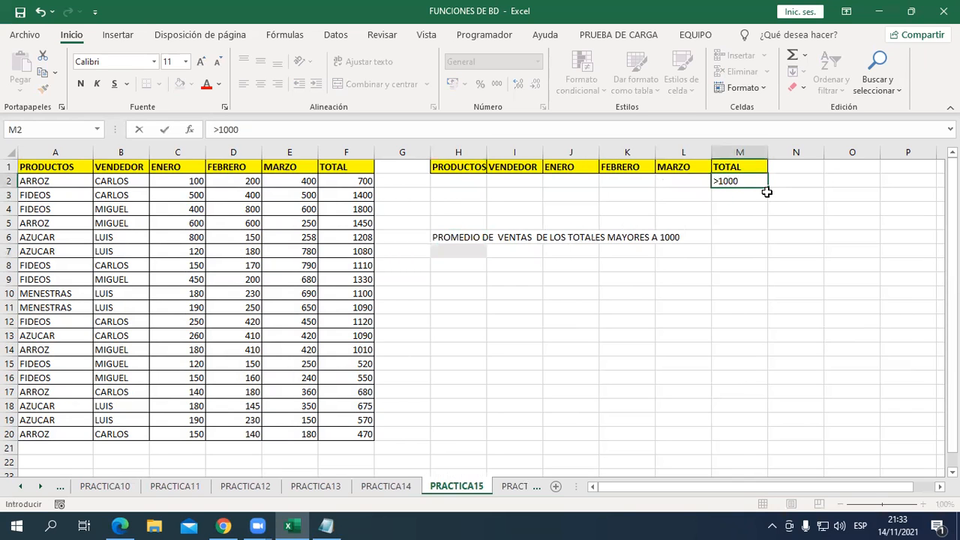
key(Return)
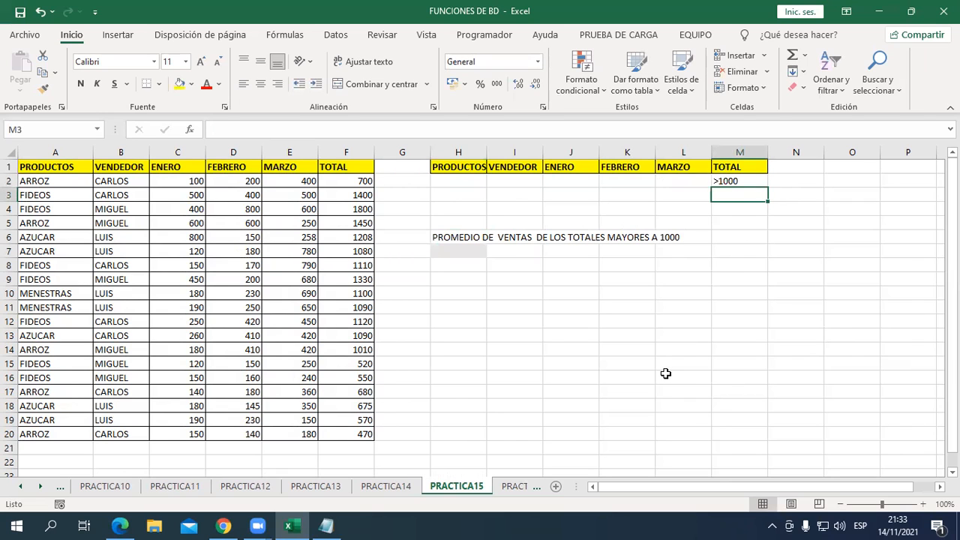
On the PRACTICA16 sheet, set the VENDEDOR criterion in I2 to the vendor name listed in B2, and go to H7.
key(ctrl+Page_Down)
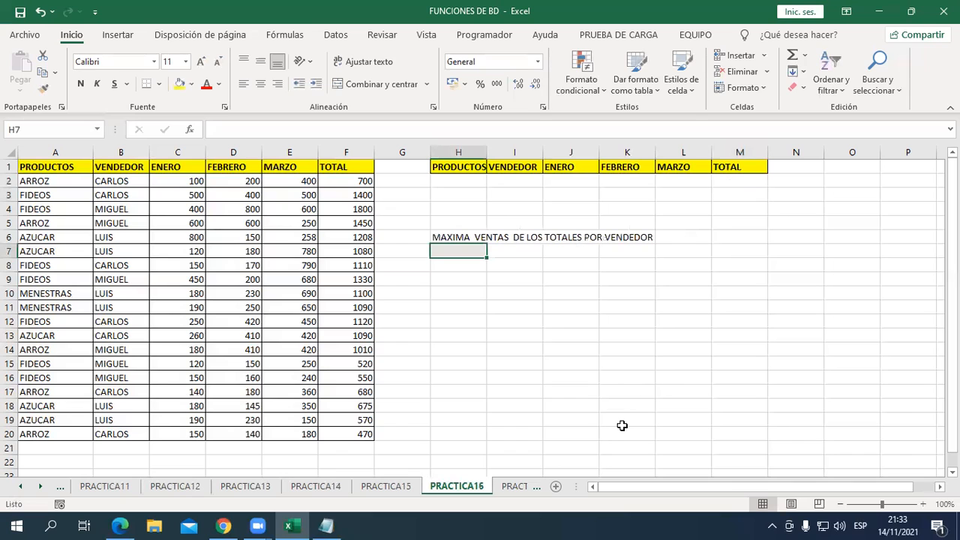
click(507, 179)
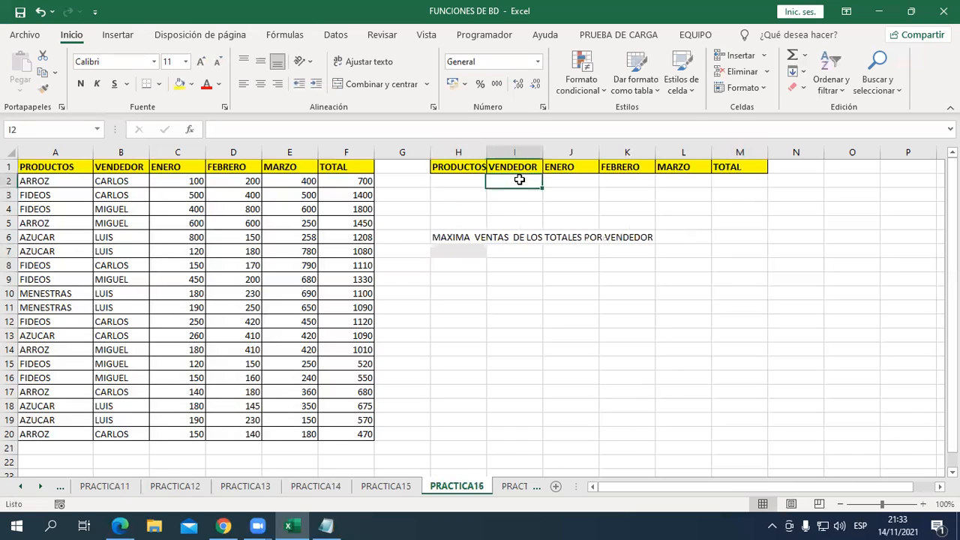
text(CARLOS)
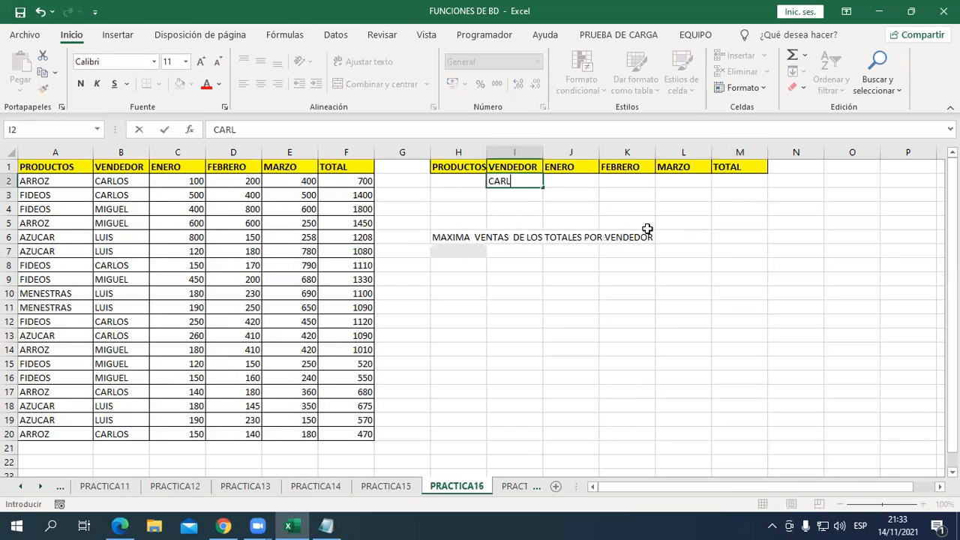
key(Return)
key(Down)
key(Down)
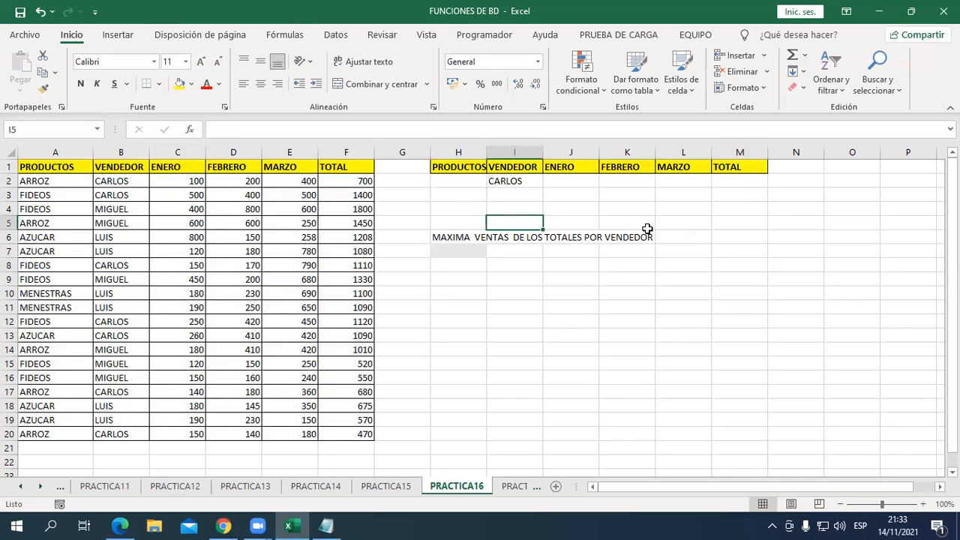
key(Left)
key(Down)
key(Down)
Enter a BDMAX formula in H7 of PRACTICA16 with A1:F20 as the database, "TOTAL" as the field name and I1:I2 as the criteria.
text(=BDMAX()
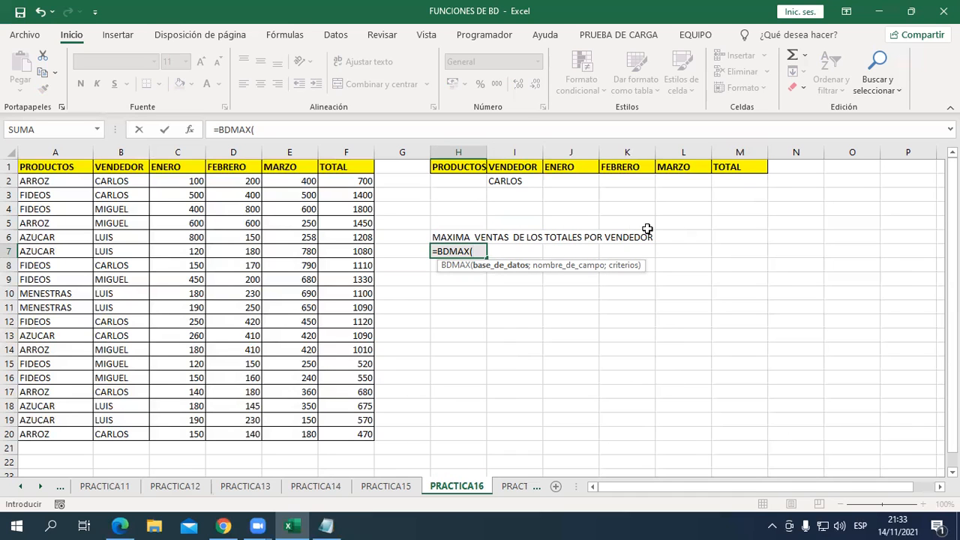
drag(36, 165, 349, 430)
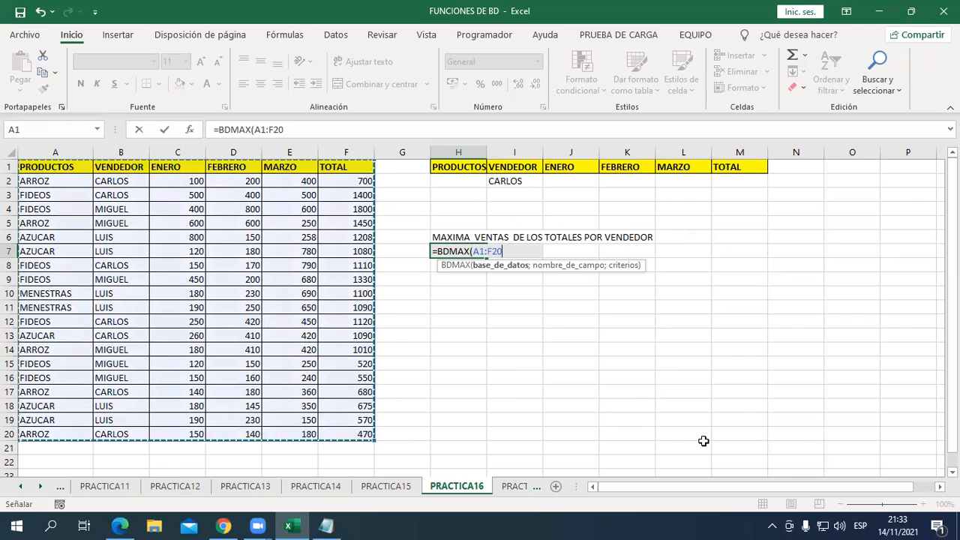
text(;)
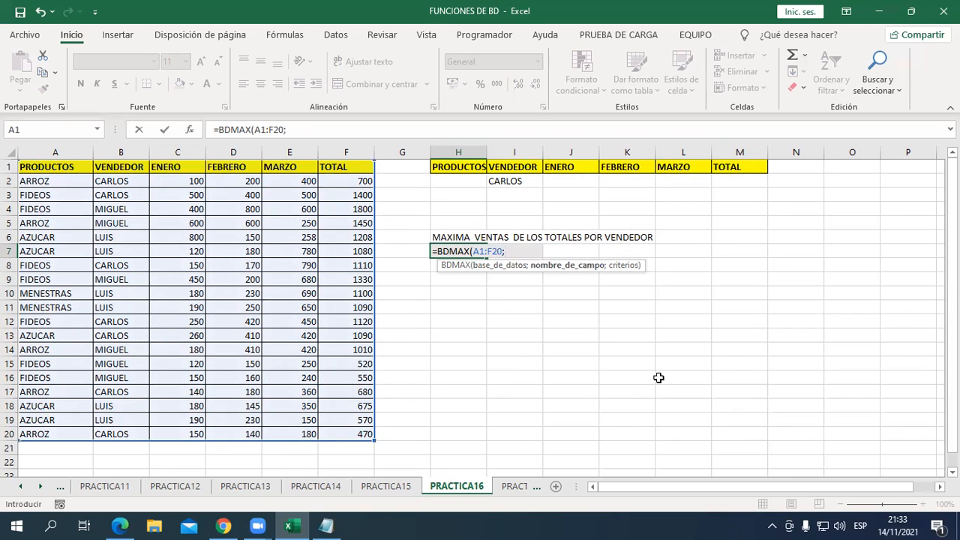
text("TOTAL";)
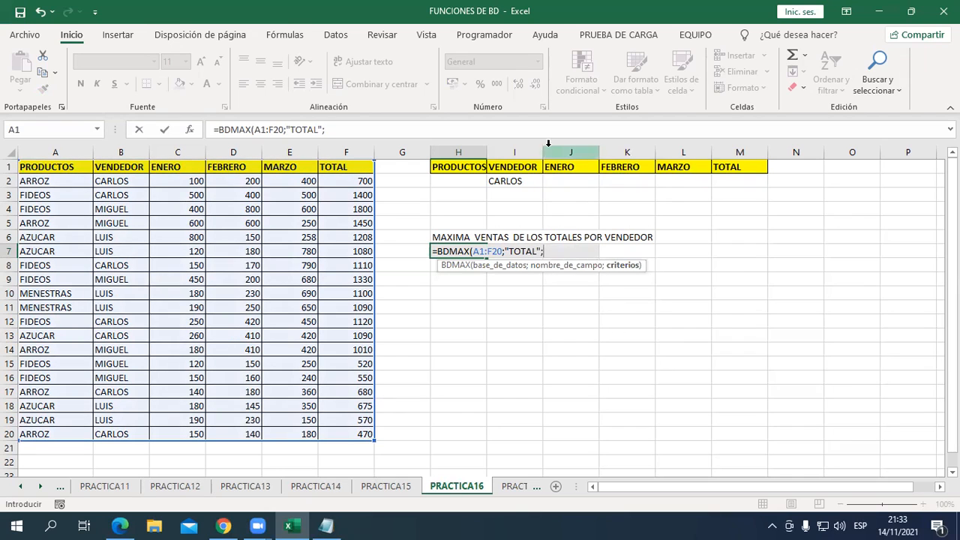
drag(525, 167, 534, 183)
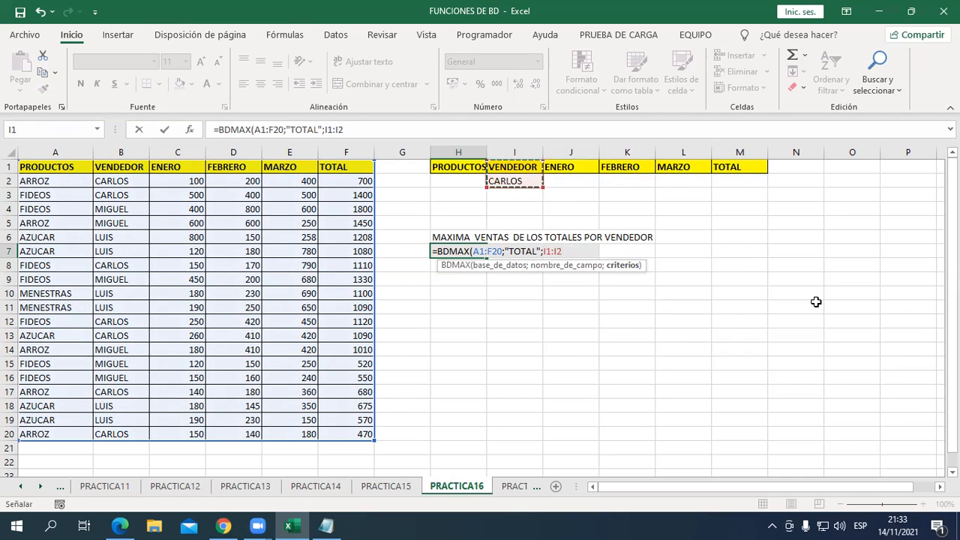
text())
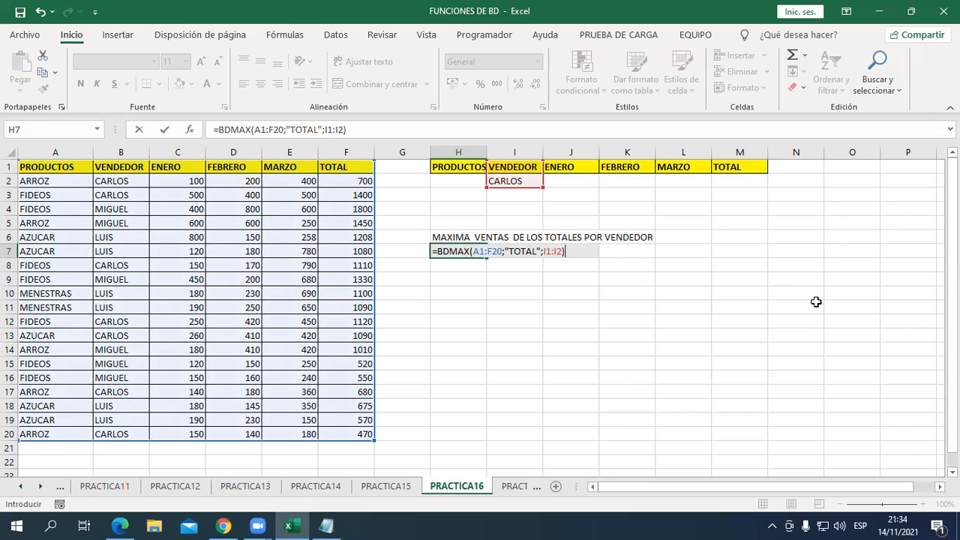
key(Return)
key(Up)
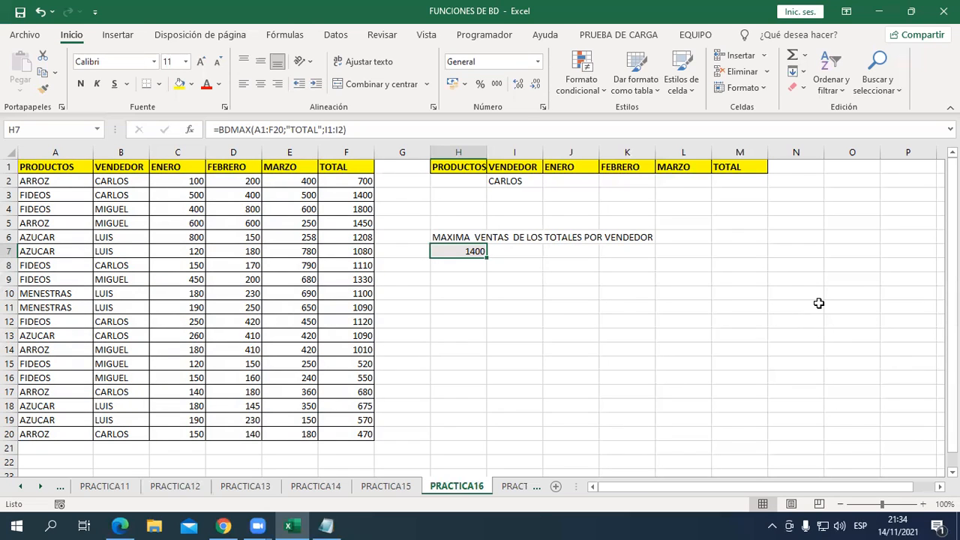
click(774, 305)
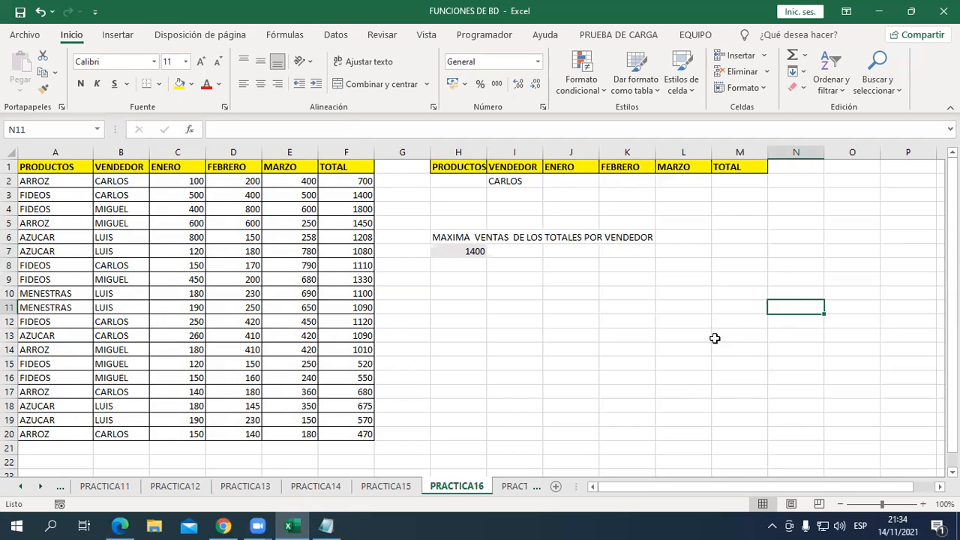
On the PRACTICA18 sheet, set the VENDEDOR criterion in I2 to the vendor name listed in B6.
click(514, 486)
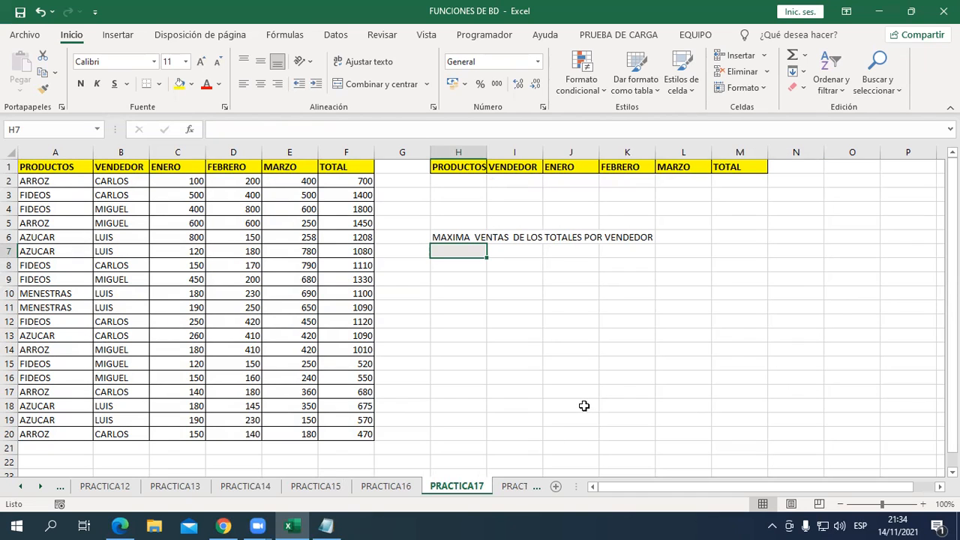
click(515, 486)
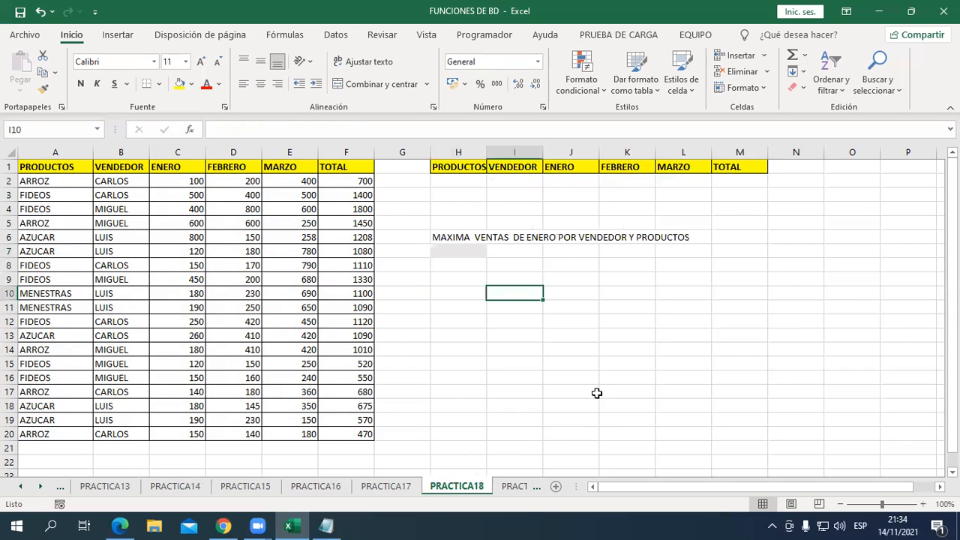
click(523, 191)
text(LUIS)
key(Return)
key(Up)
key(Left)
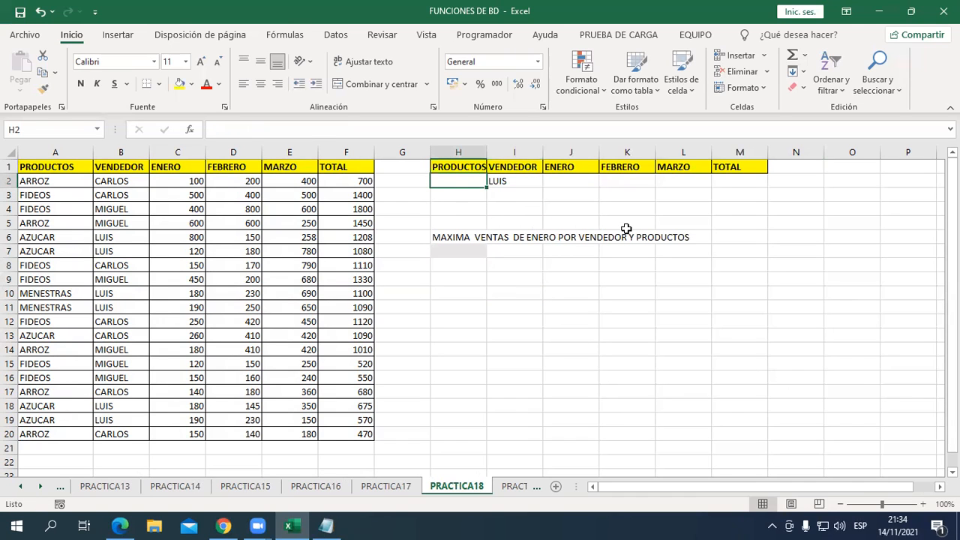
Enter MENESTRAS as the PRODUCTOS criterion in H2 of PRACTICA18, and go to H7.
text(MENESTRAS)
key(Return)
key(Return)
key(Down)
key(Down)
key(Down)
Enter a BDMAX formula in H7 of PRACTICA18 with A1:F20 as the database, "ENERO" as the field name and H1:I2 as the criteria.
text(=)
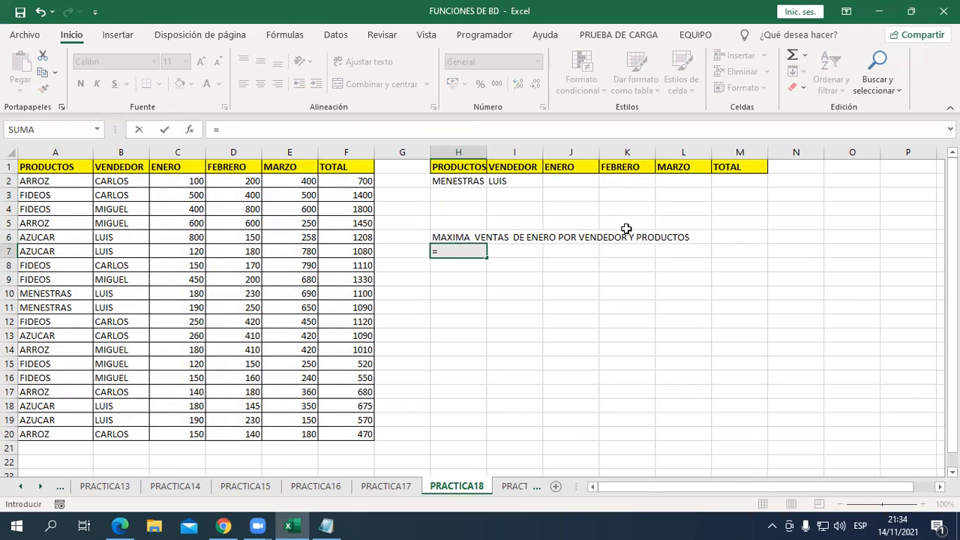
text(BDMAX()
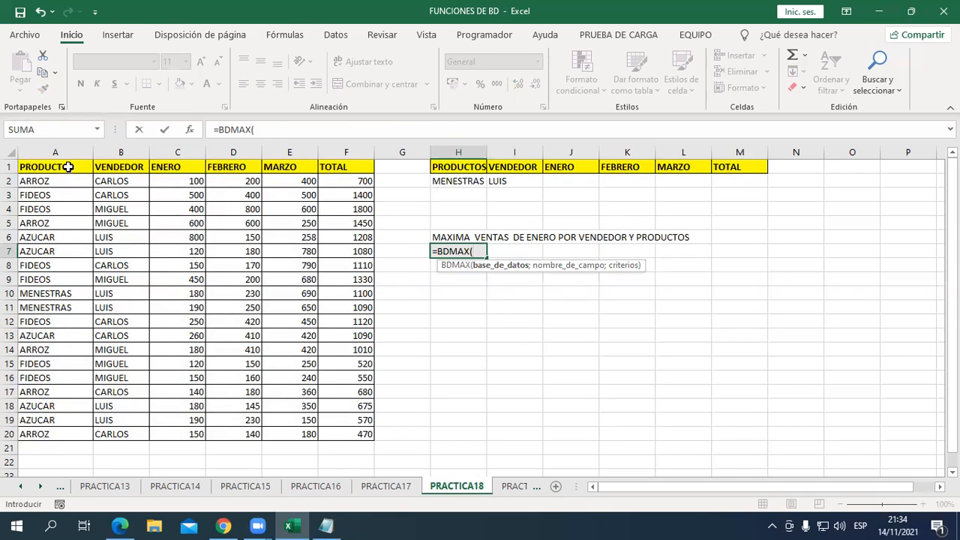
drag(70, 165, 369, 435)
text(;)
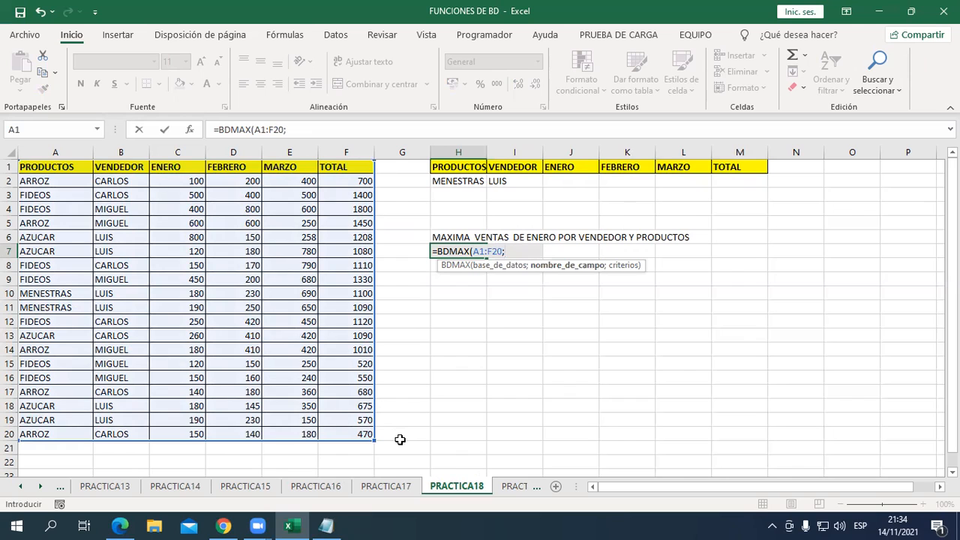
text("ENERO";)
drag(459, 170, 517, 184)
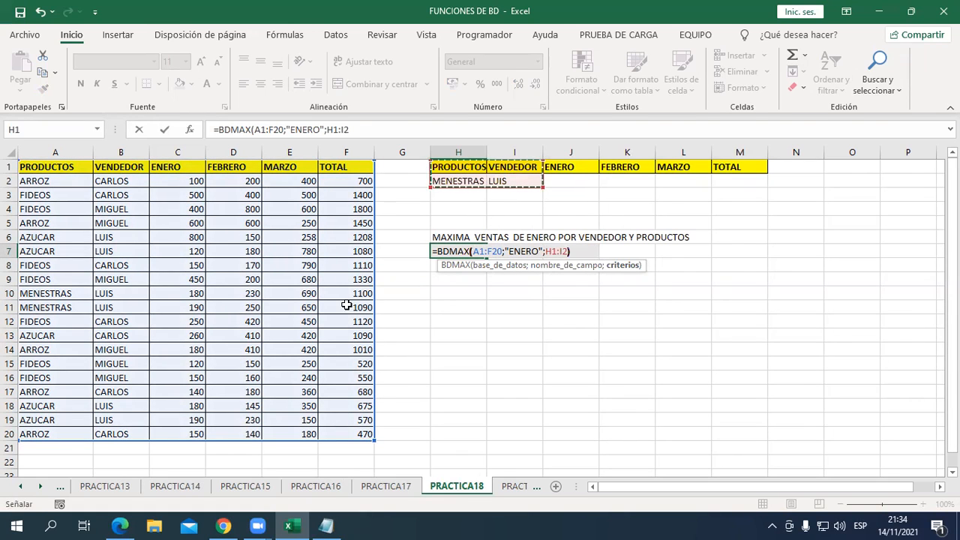
text())
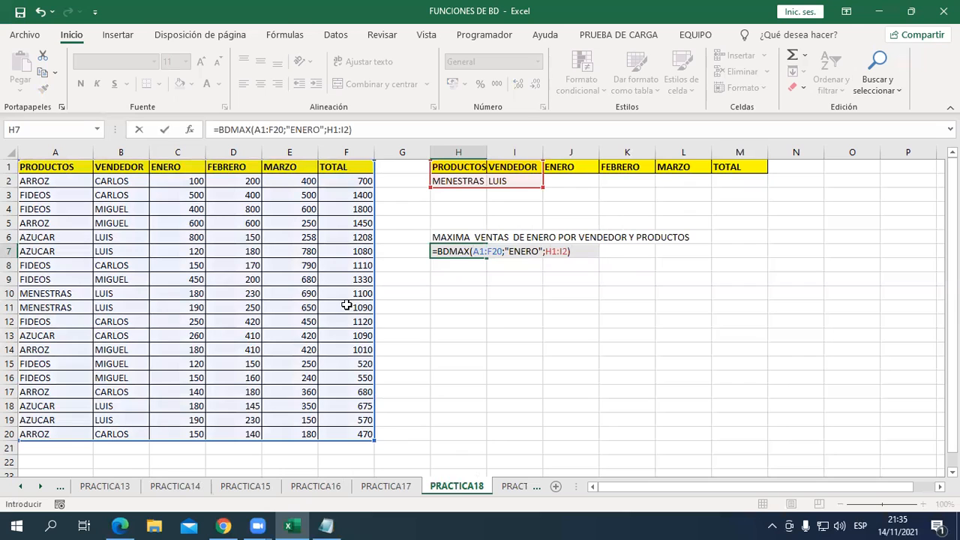
key(ctrl+Return)
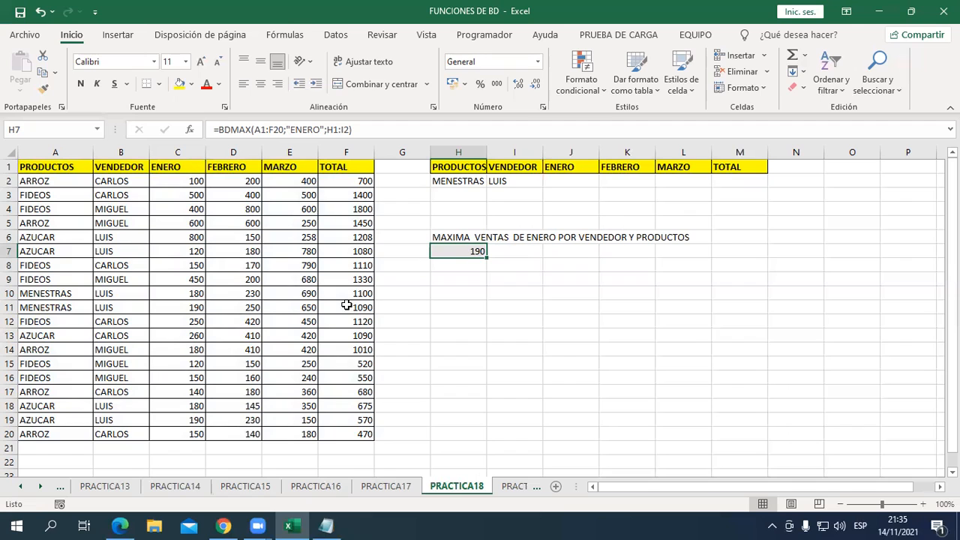
key(F2)
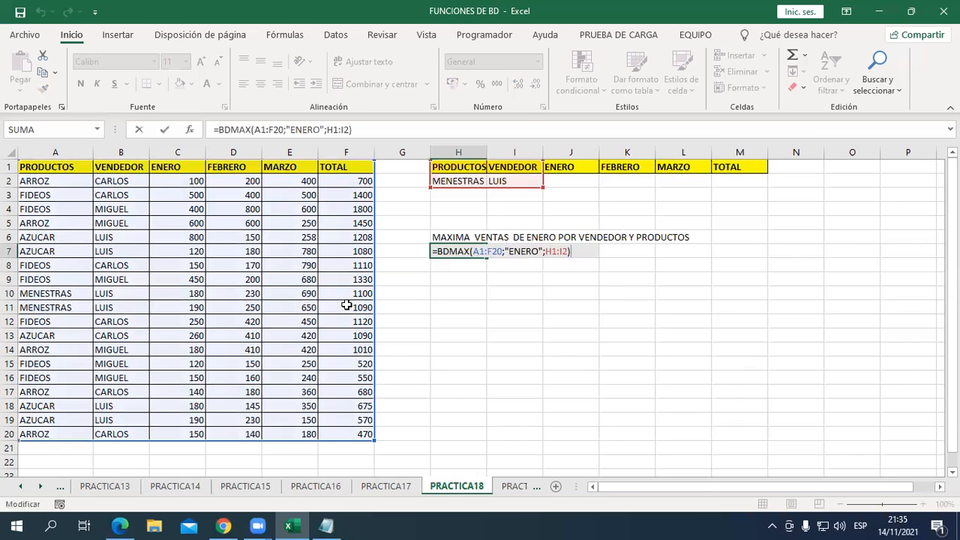
key(Return)
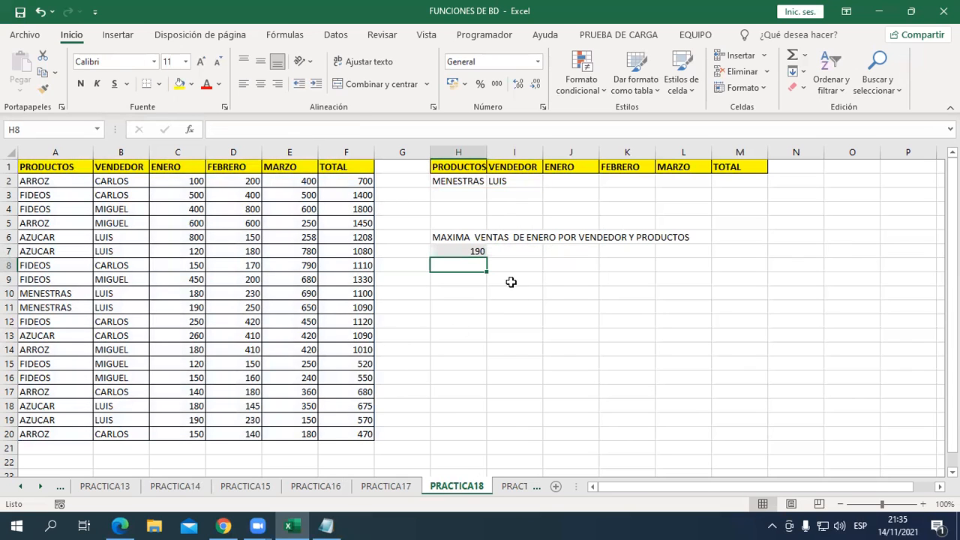
On the PRACTICA19 sheet, set the PRODUCTOS criterion in H2 to ARROZ and the VENDEDOR criterion in I2 to the vendor name listed in B2.
click(513, 486)
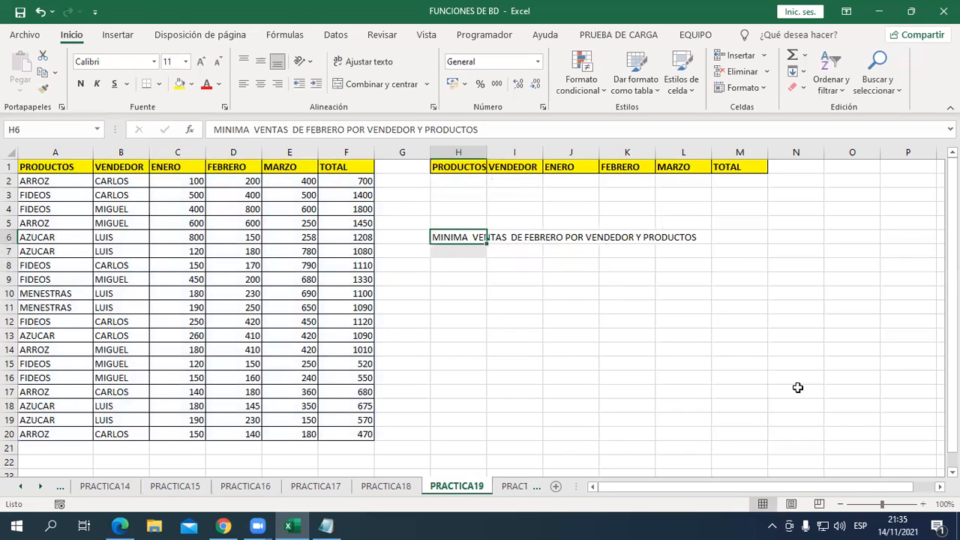
click(466, 184)
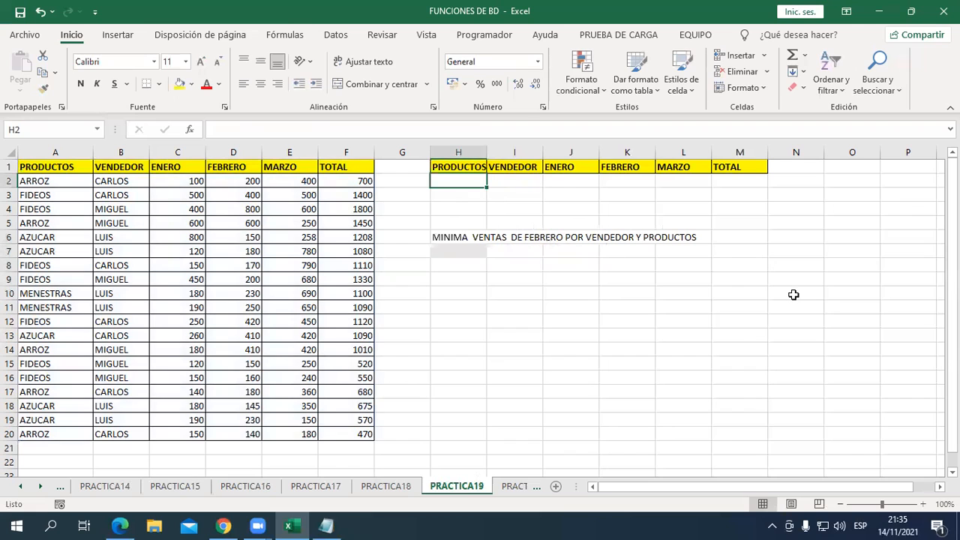
text(ARROZ)
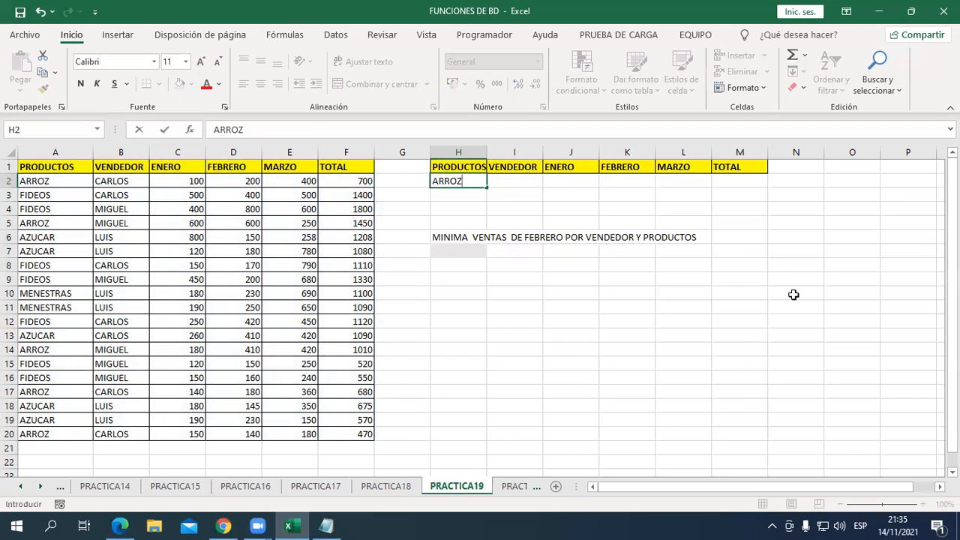
key(Tab)
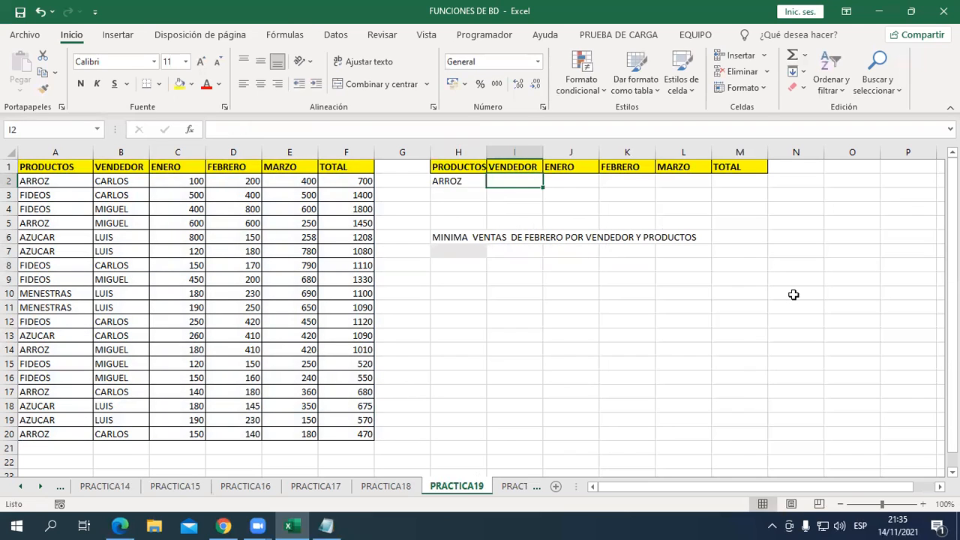
text(CARLOS)
key(Return)
key(Return)
key(Return)
key(Return)
key(Return)
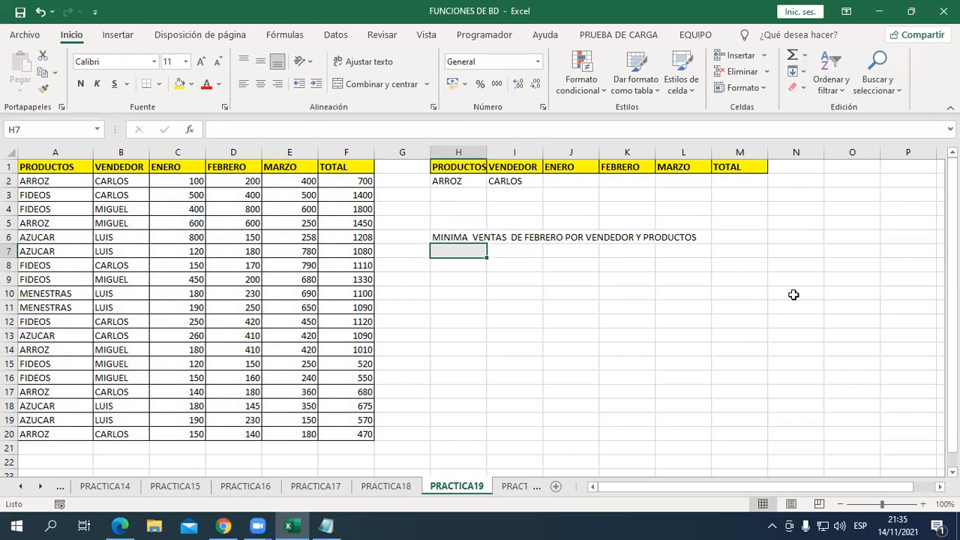
Enter a BDMIN formula in H7 of PRACTICA19 with A1:F20 as the database, "FEBRERO" as the field name and H1:I2 as the criteria.
text(=B)
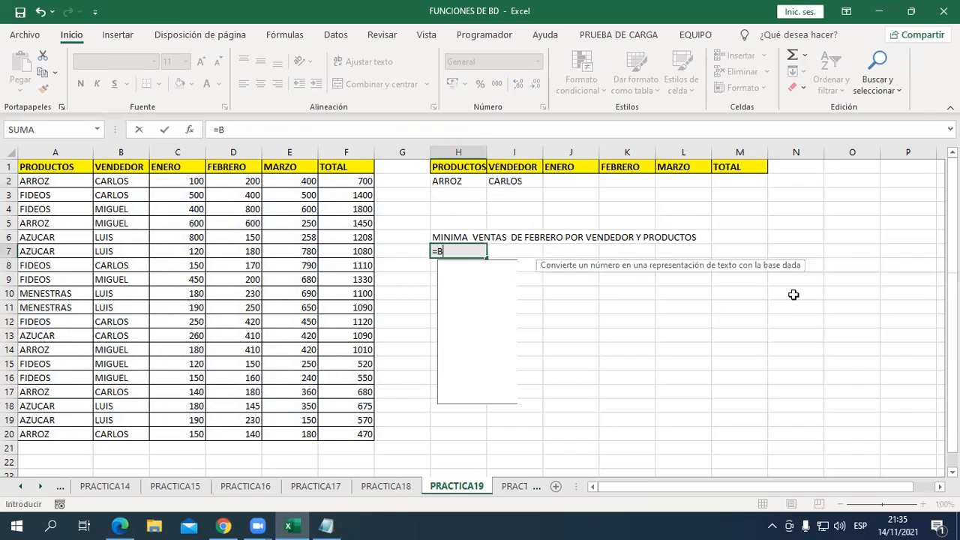
text(DMIN()
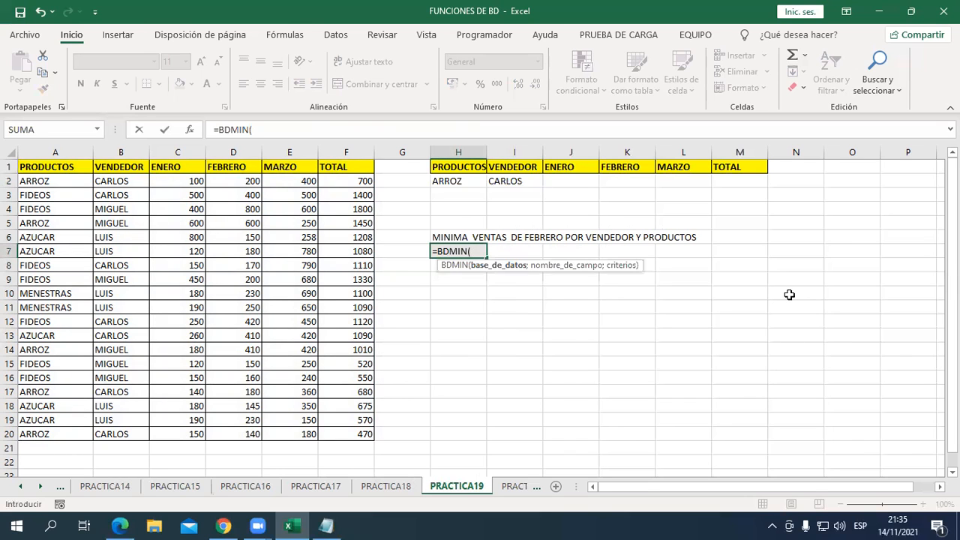
drag(75, 170, 363, 434)
text(;")
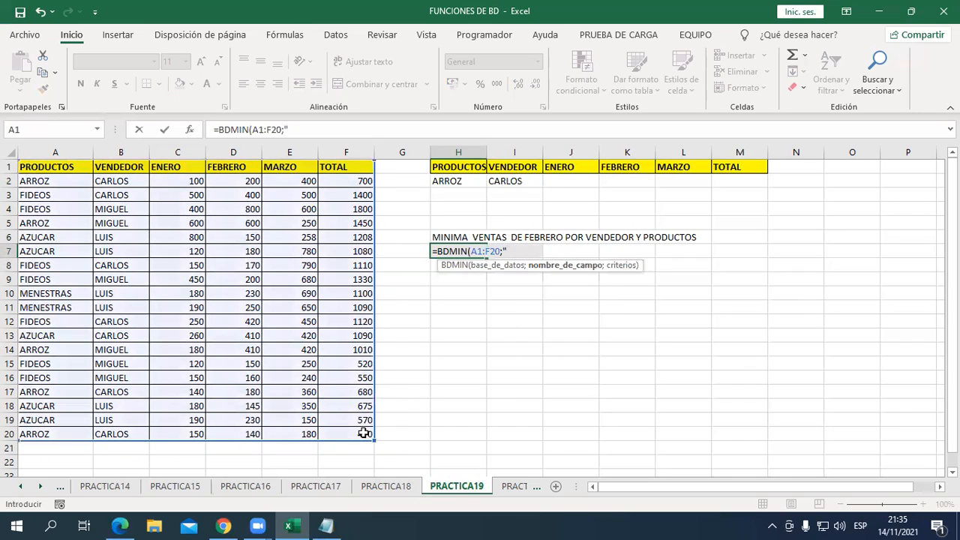
text(FEBRERO";)
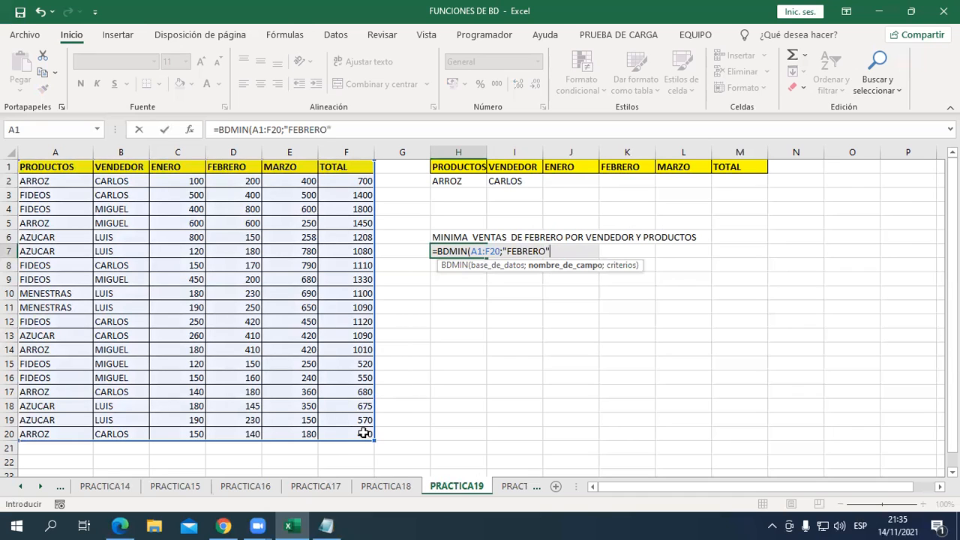
drag(450, 169, 514, 184)
text())
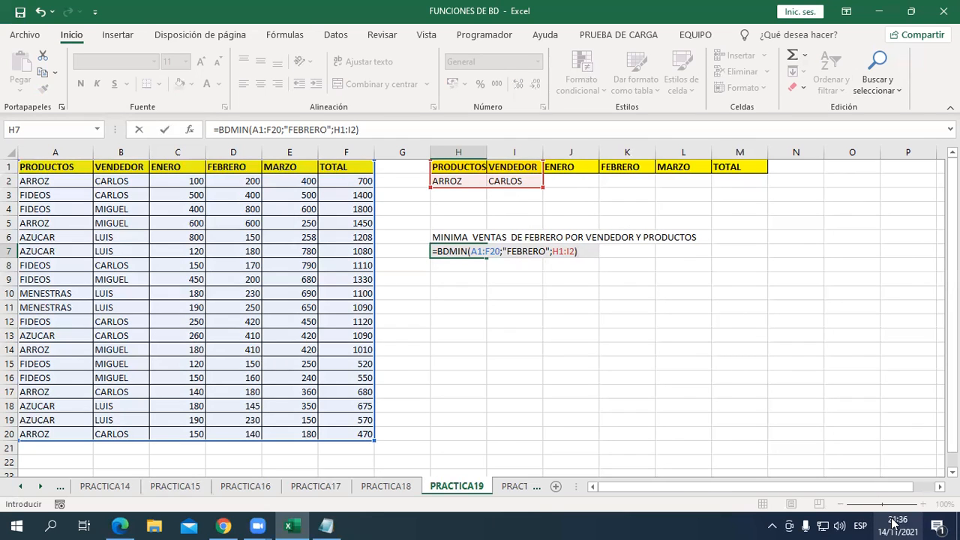
key(Return)
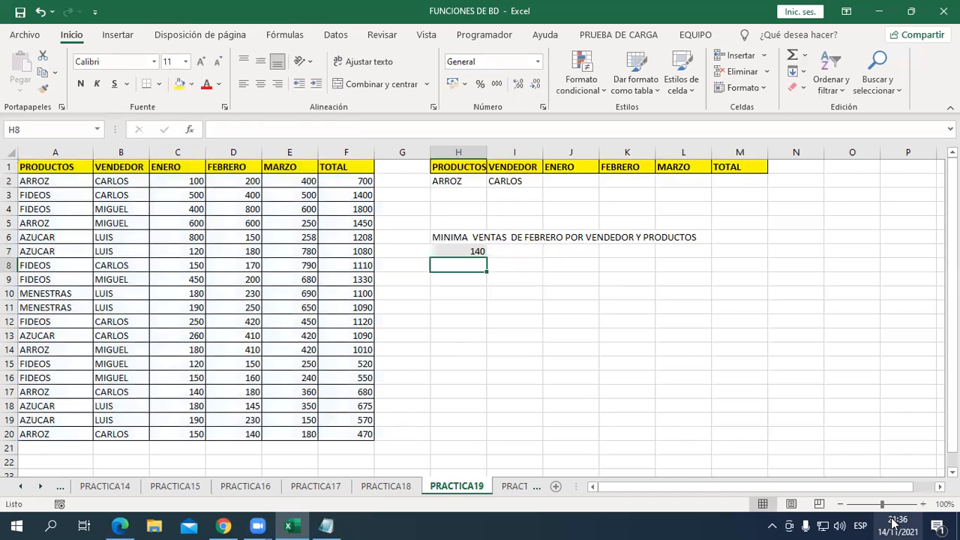
On the PRACTICA20 sheet, correct the misspelled month in the H6 heading to ENERO.
click(515, 487)
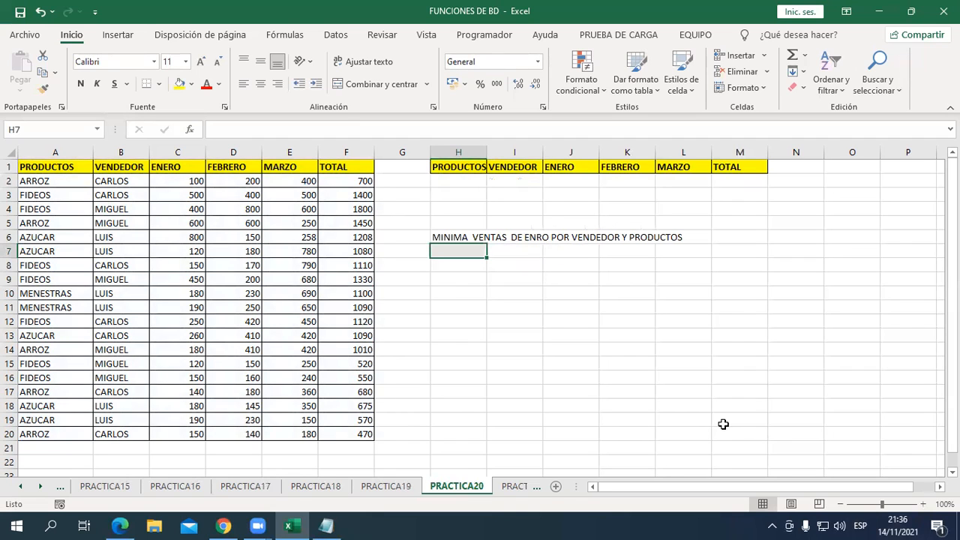
click(515, 487)
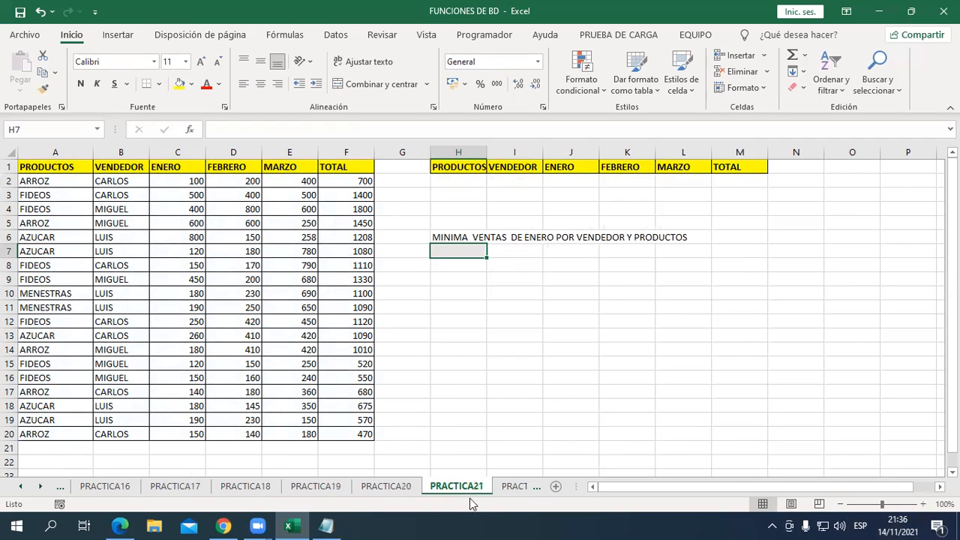
click(403, 486)
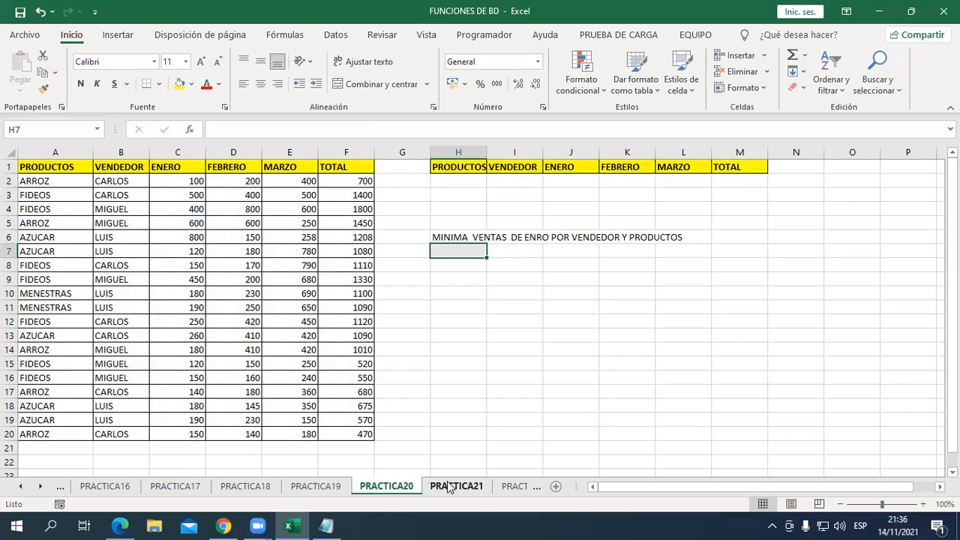
double_click(468, 237)
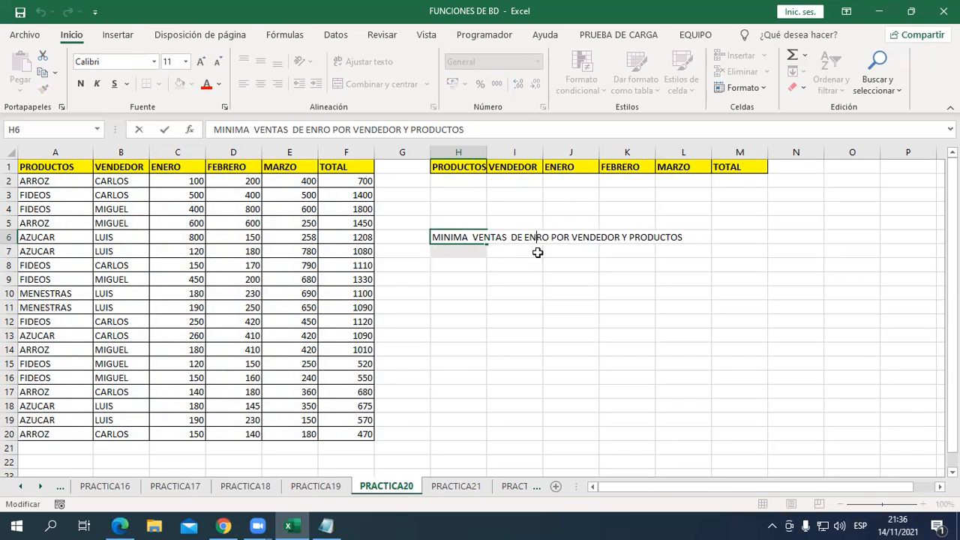
text(E)
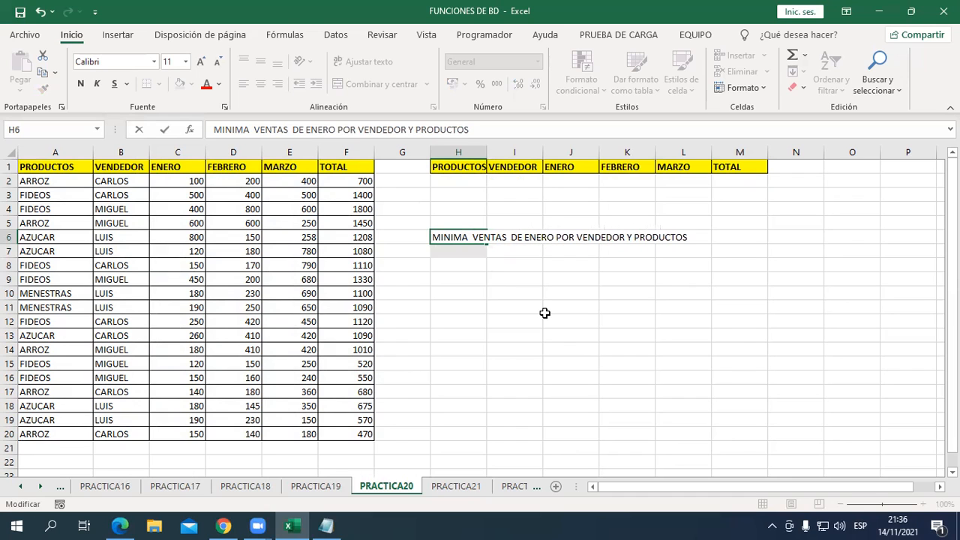
key(Return)
On the PRACTICA22 sheet, set the VENDEDOR criterion in I2 to the vendor name listed in B2, and go to H7.
click(454, 487)
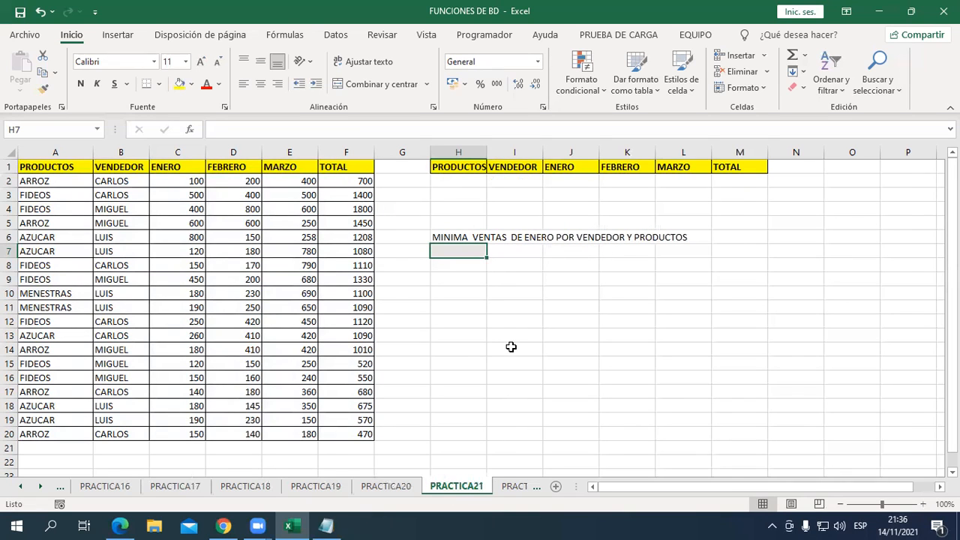
click(469, 239)
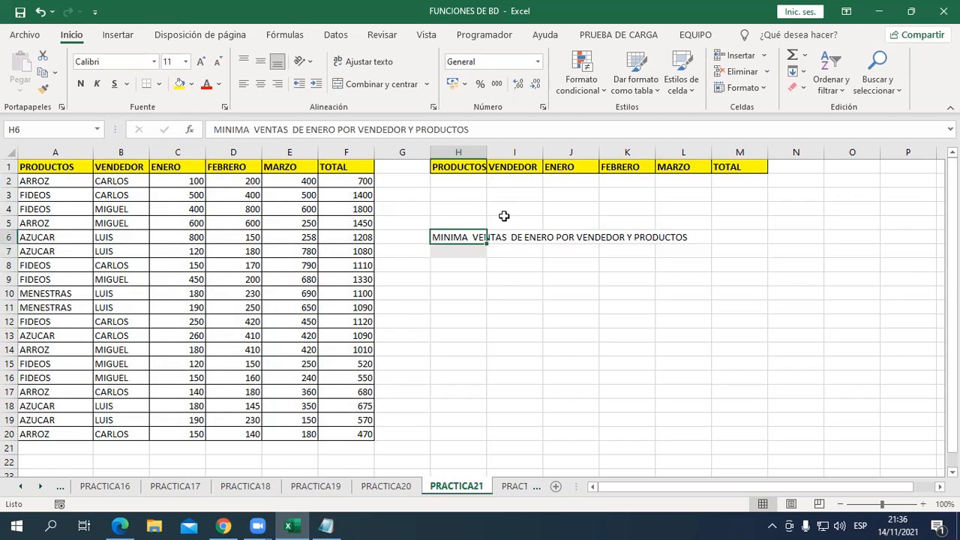
click(510, 489)
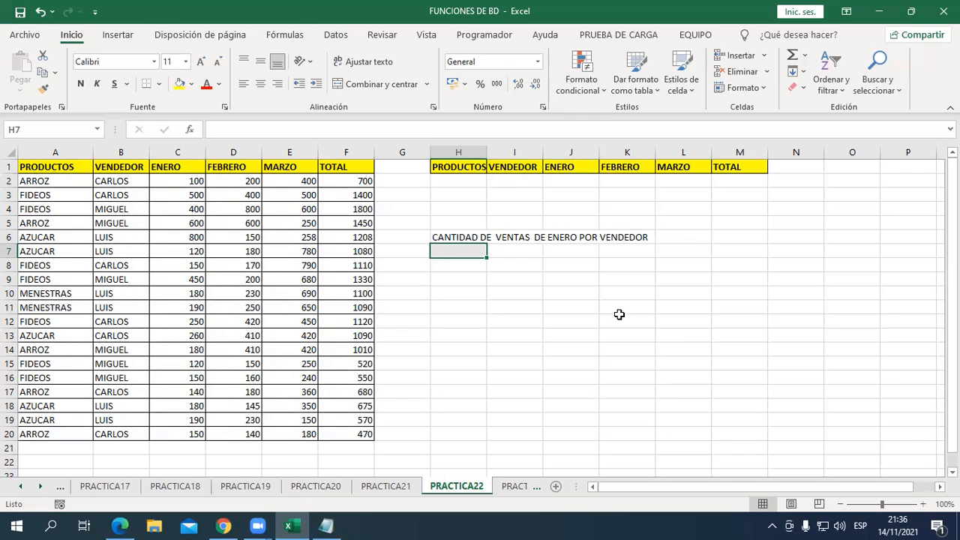
click(505, 185)
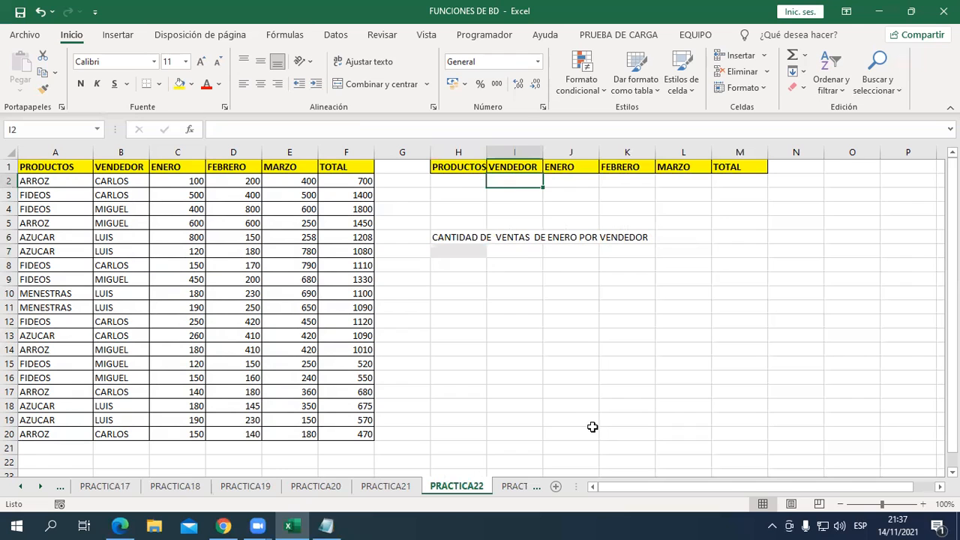
text(CARLOS)
key(Return)
key(Return)
key(Return)
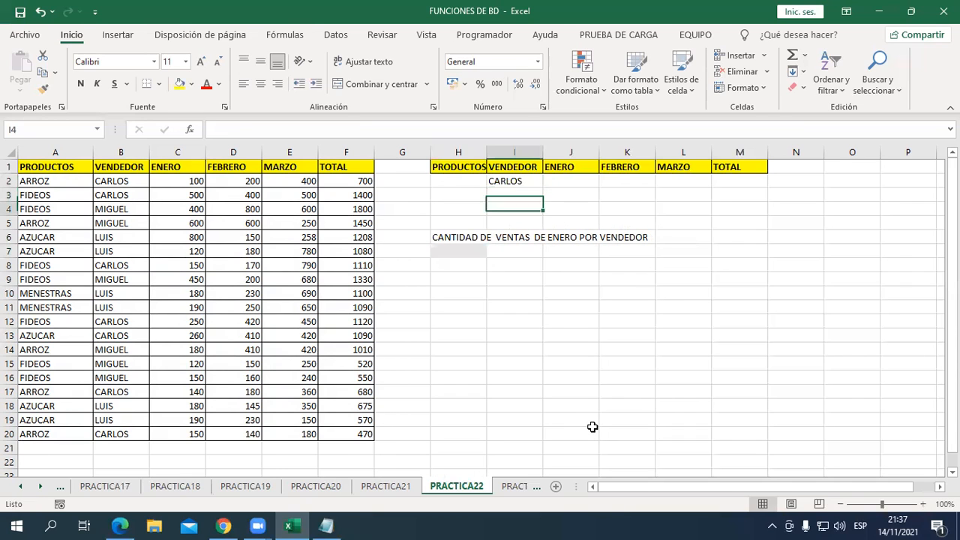
key(Return)
key(Left)
key(Down)
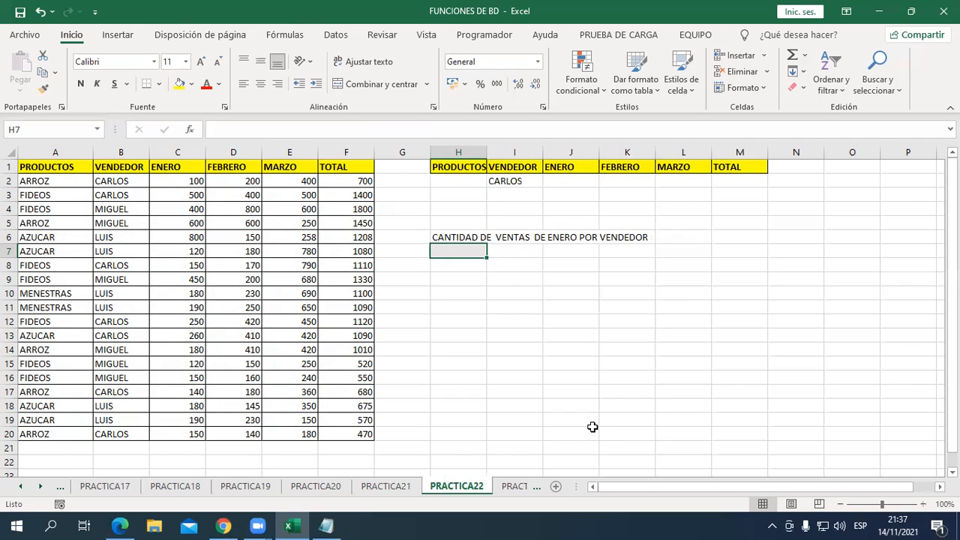
Enter a BDCONTAR formula in H7 of PRACTICA22 with A1:F20 as the database, "ENERO" as the field name and I1:I2 as the criteria.
text(=BD)
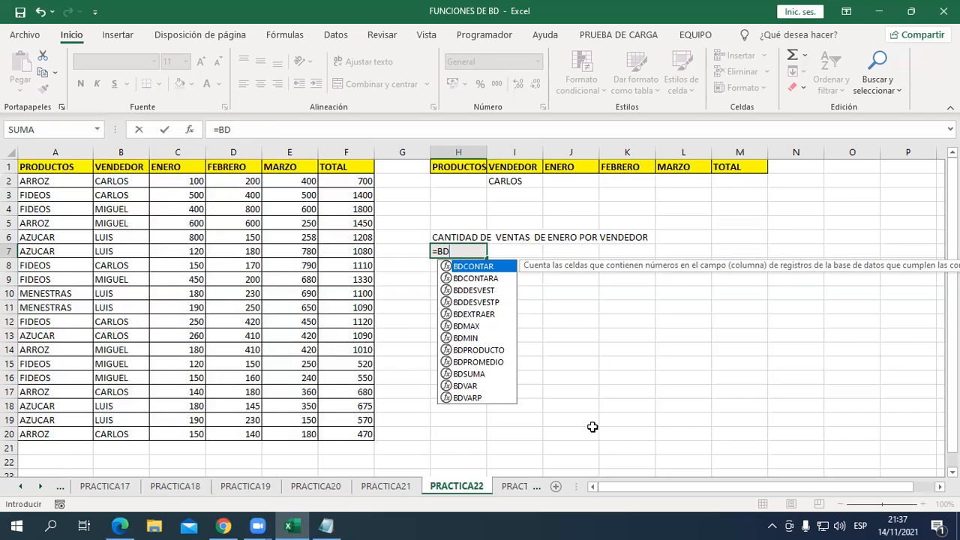
key(Tab)
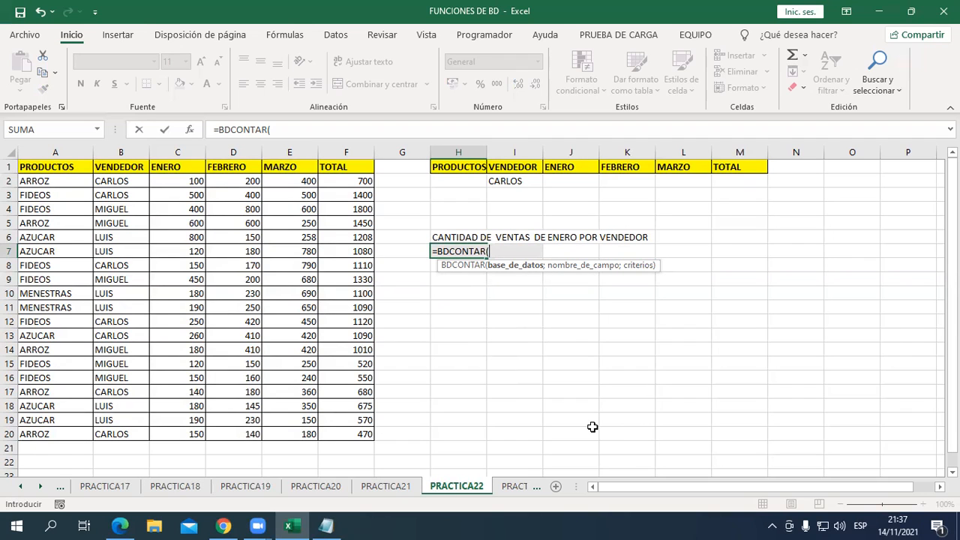
drag(26, 166, 360, 438)
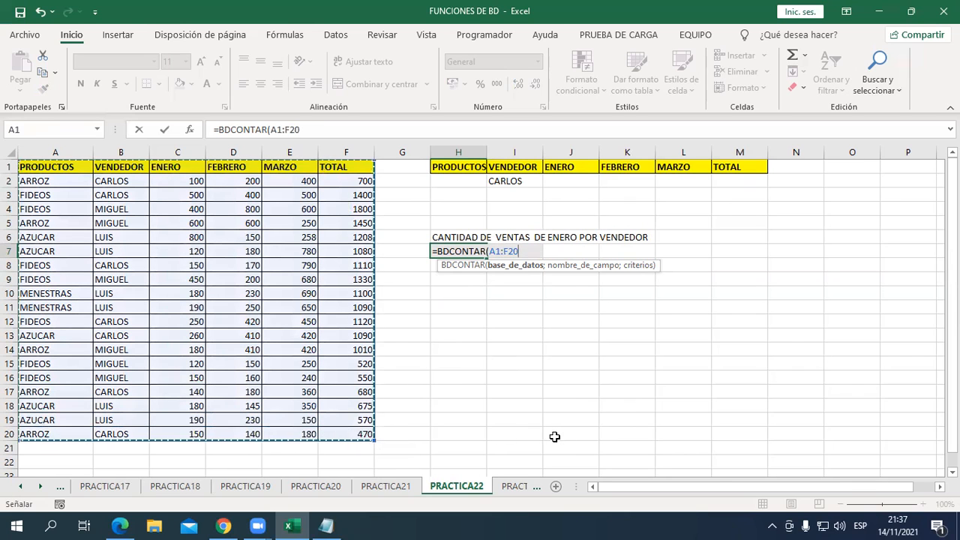
text(;)
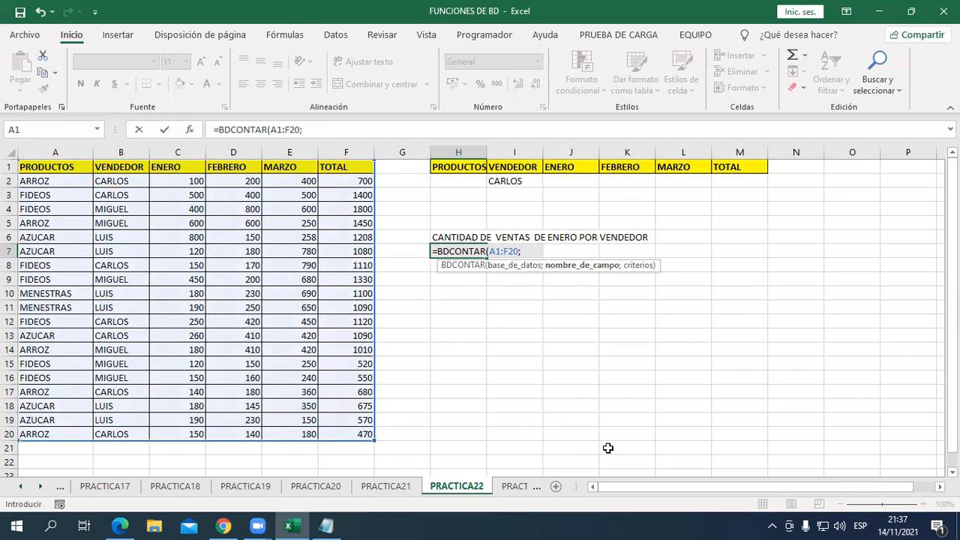
text("ENERO";)
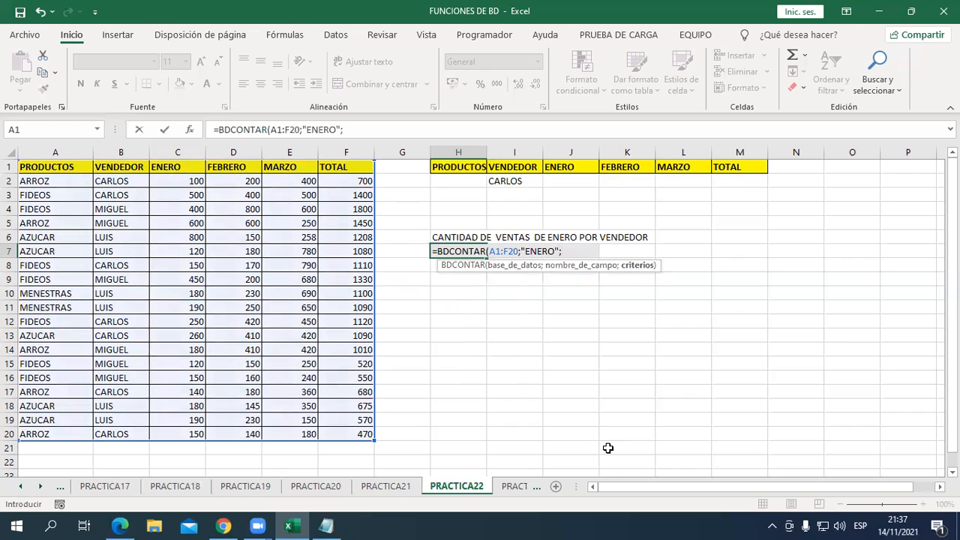
drag(529, 168, 523, 182)
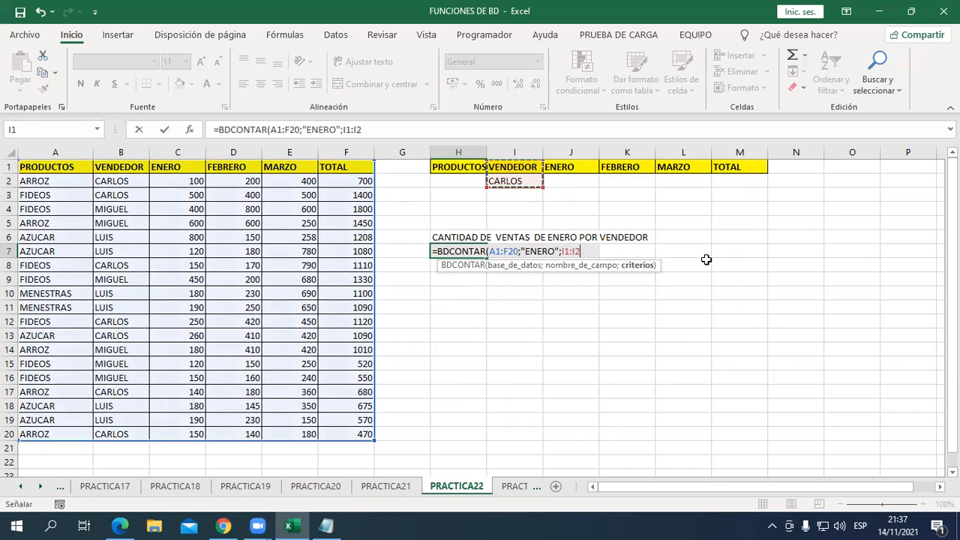
text())
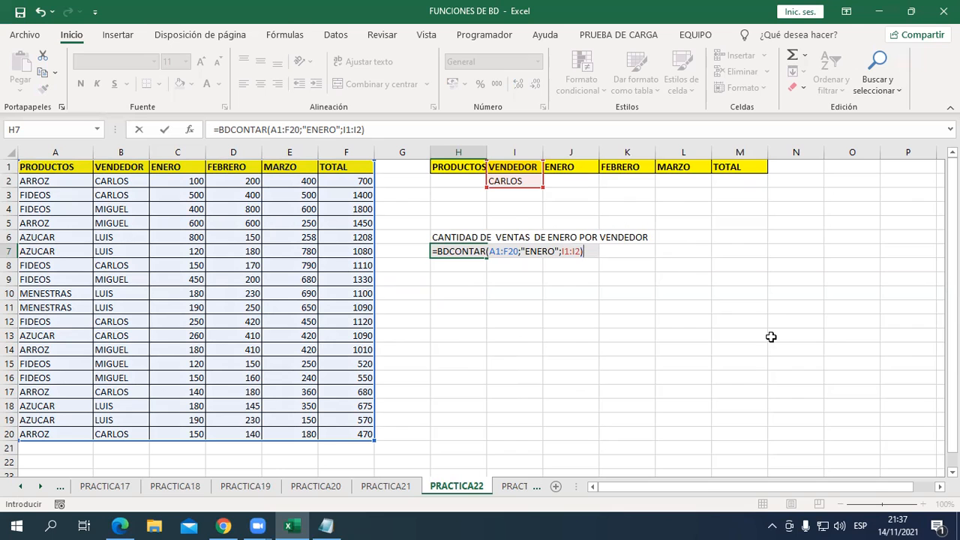
key(ctrl+Return)
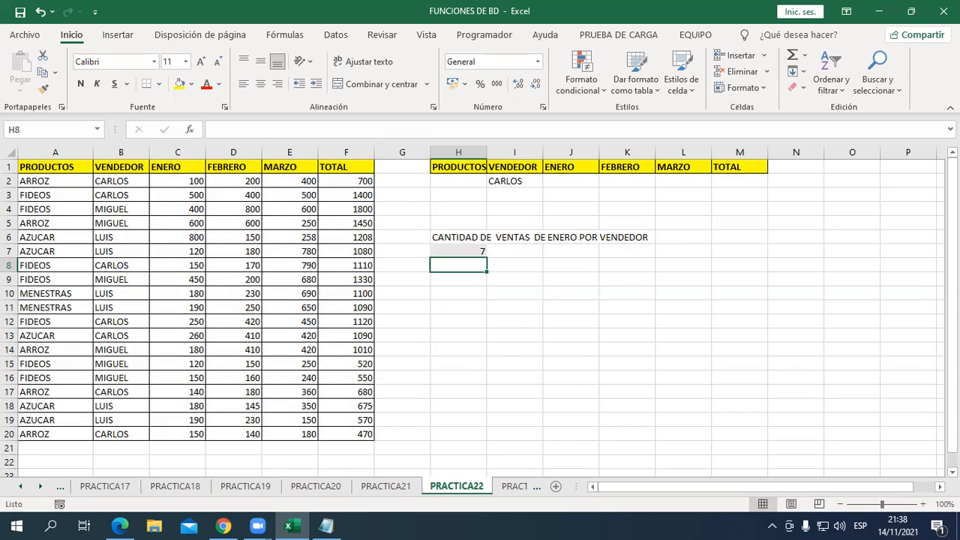
click(480, 252)
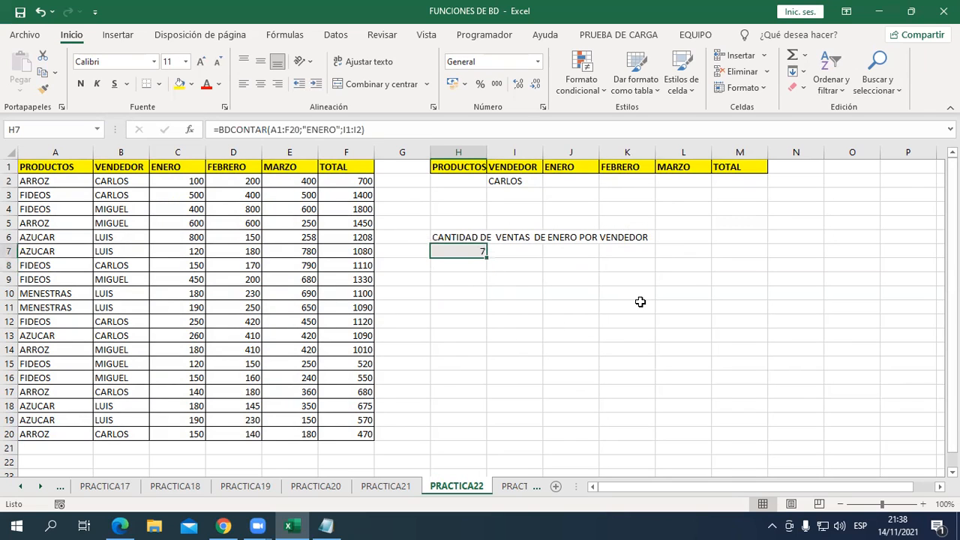
Try the VENDEDOR criterion in I2 with the vendor name listed in B4, and finish with the one listed in B6.
click(532, 184)
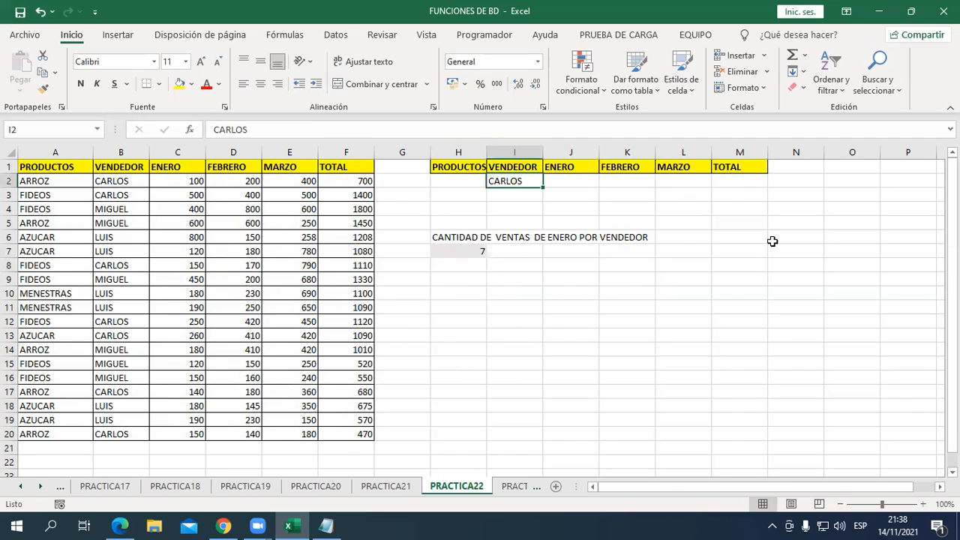
text(MIGUEL)
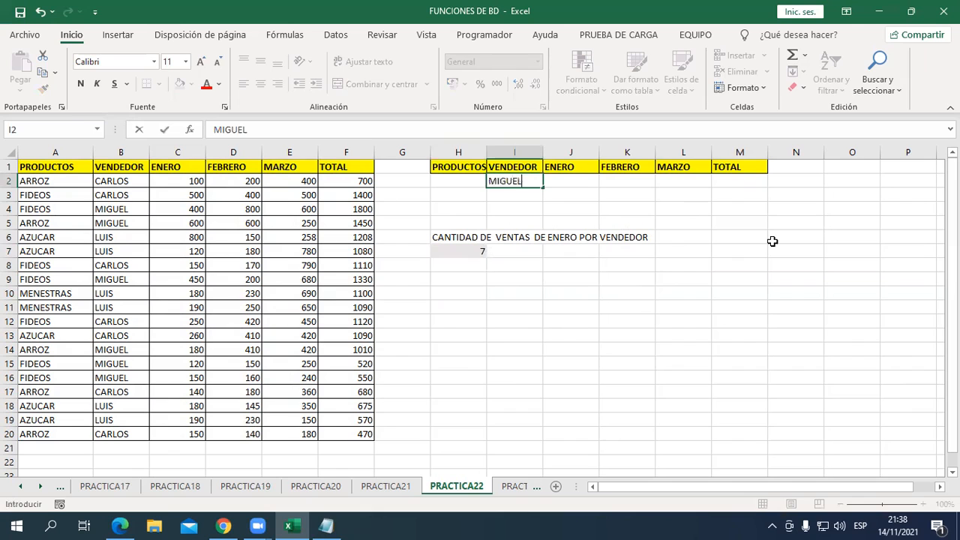
key(Return)
key(Up)
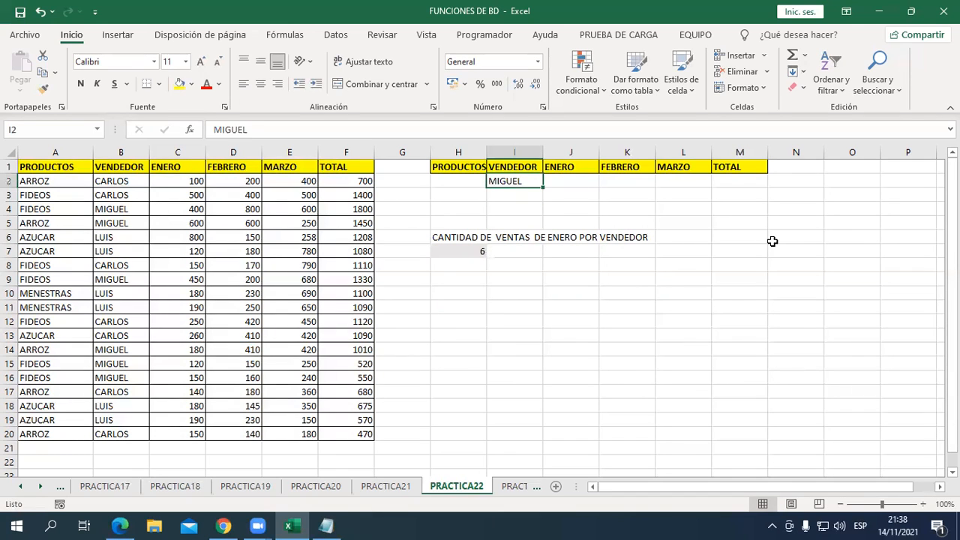
text(LUIS)
key(Return)
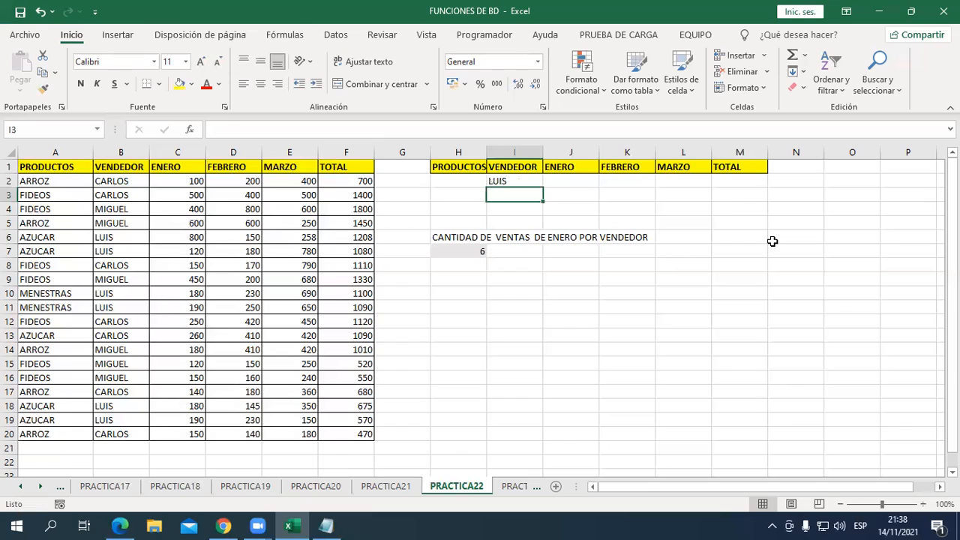
Look over the exercises on the PRACTICA23 and PRACTICA24 sheets, and minimise the workbook to reach the desktop.
click(518, 486)
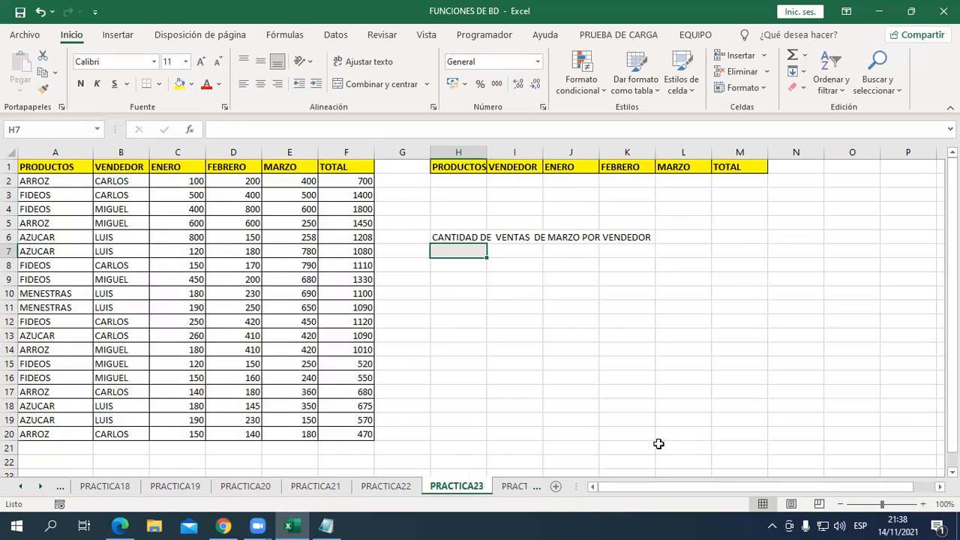
click(513, 487)
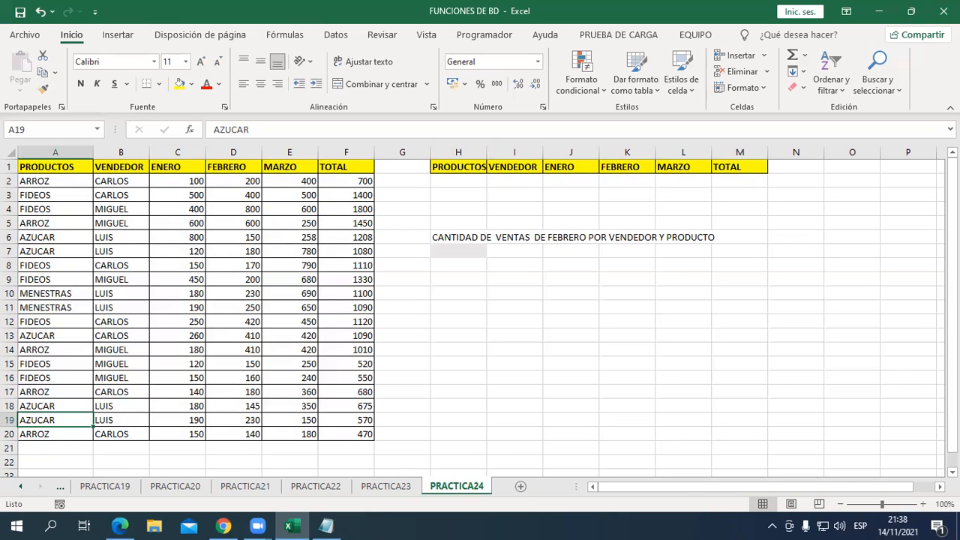
click(877, 11)
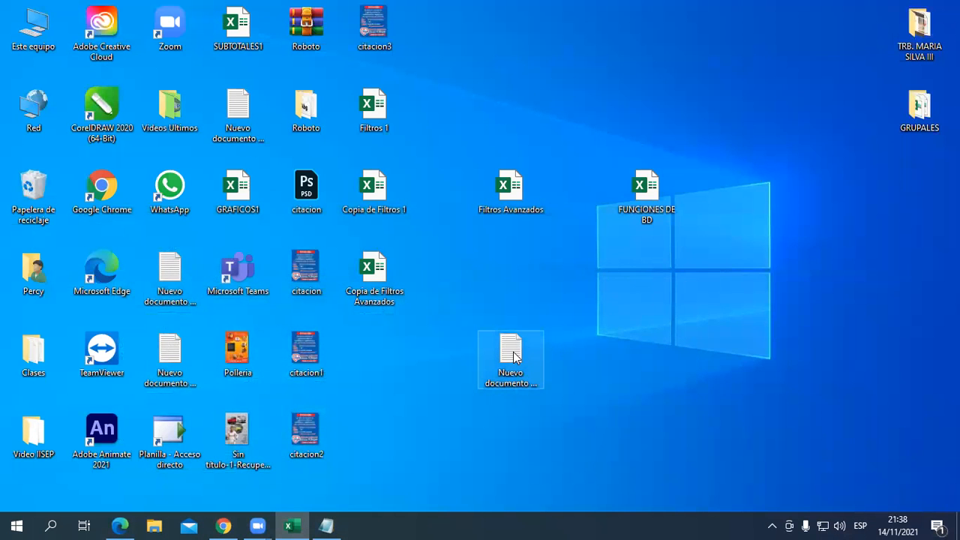
Open the desktop file Nuevo documento de texto (4) in Notepad and write the heading "Integración Office" underlined with hyphens of matching length.
double_click(514, 358)
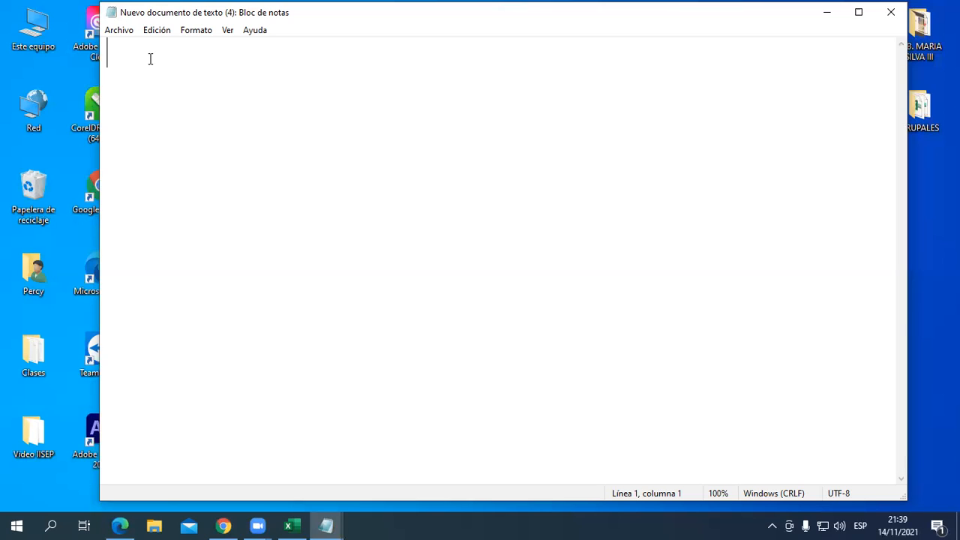
text(I)
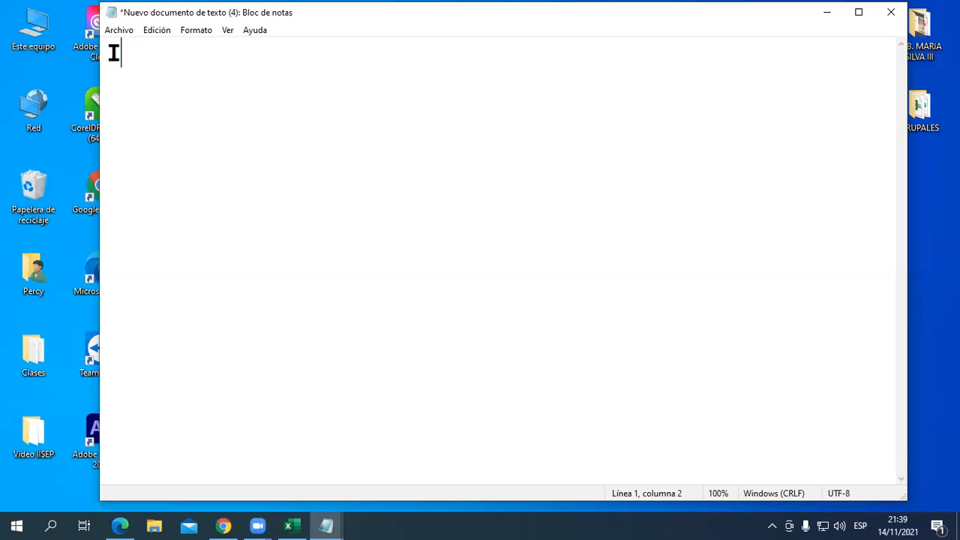
text(ntegracio)
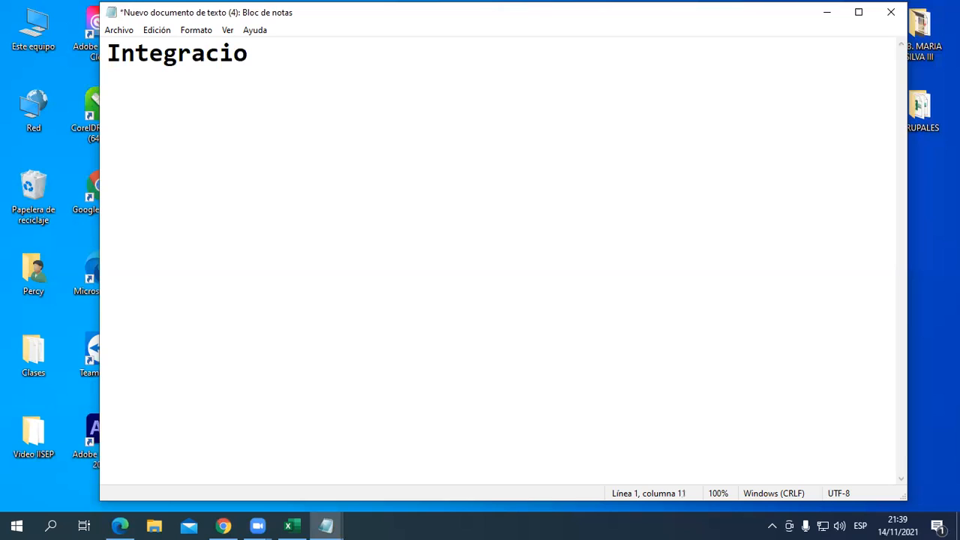
key(BackSpace)
text(ón Office)
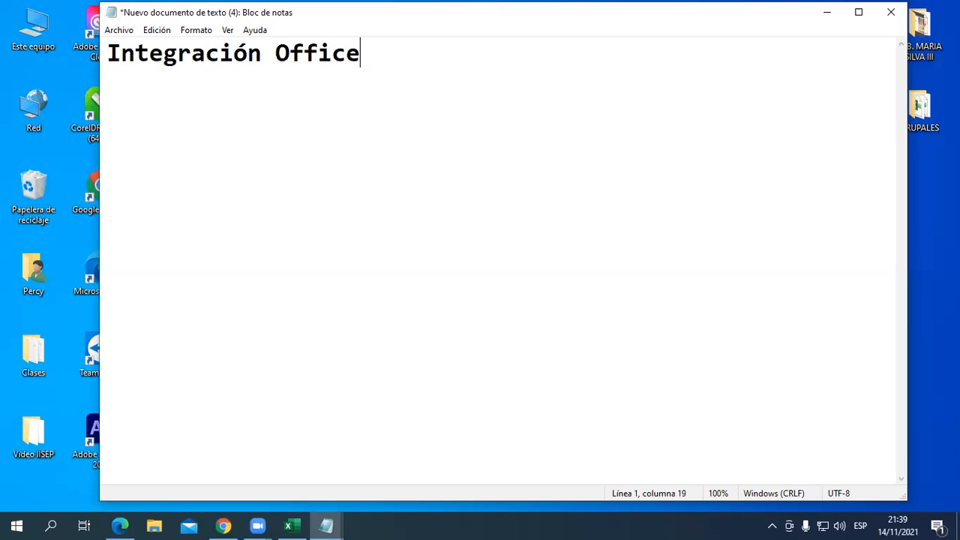
key(Return)
text(-----------------------)
key(BackSpace)
key(BackSpace)
key(BackSpace)
key(BackSpace)
key(BackSpace)
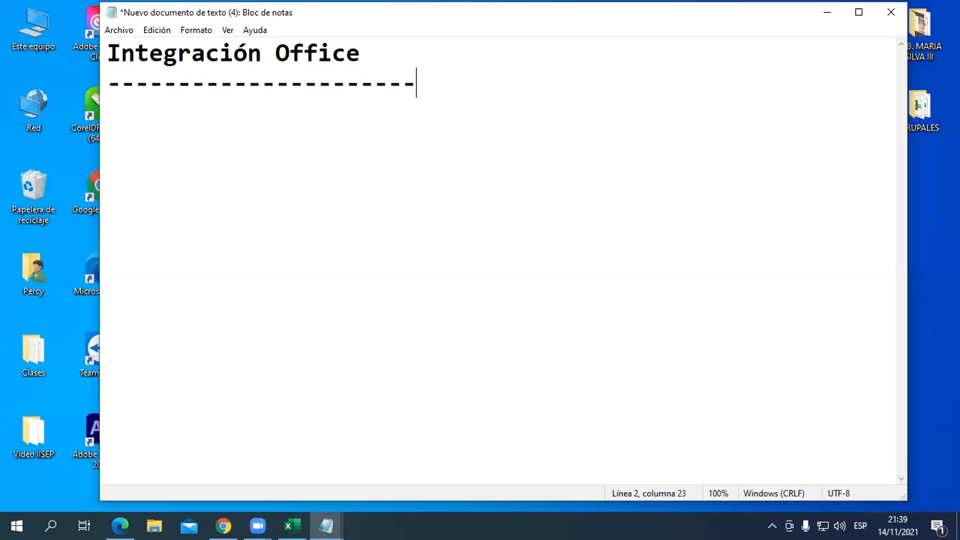
List "-Microsoft Publisher" and "-Microsoft Visio" on separate lines under the underlined heading, and start a new line.
key(Return)
text(-Microsoft Publis)
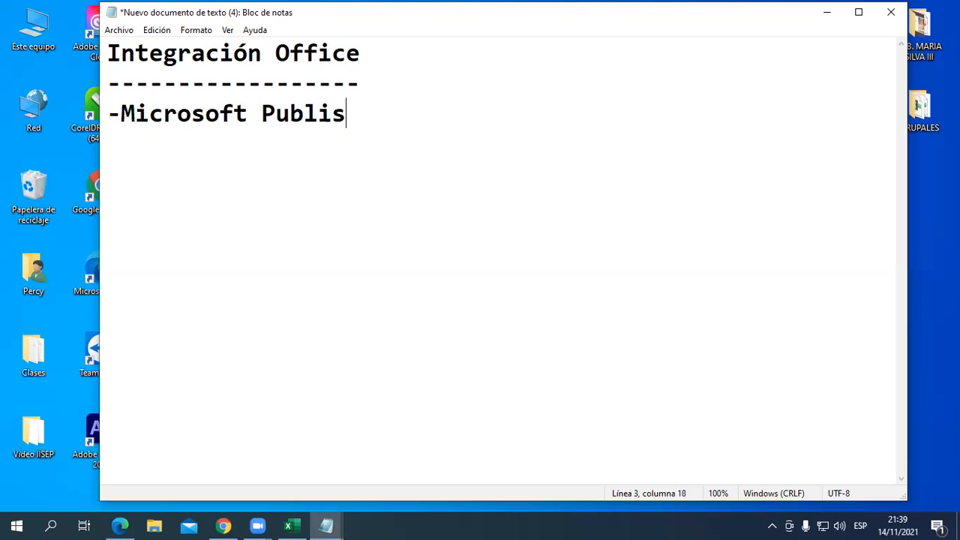
text(her)
key(Return)
text(-)
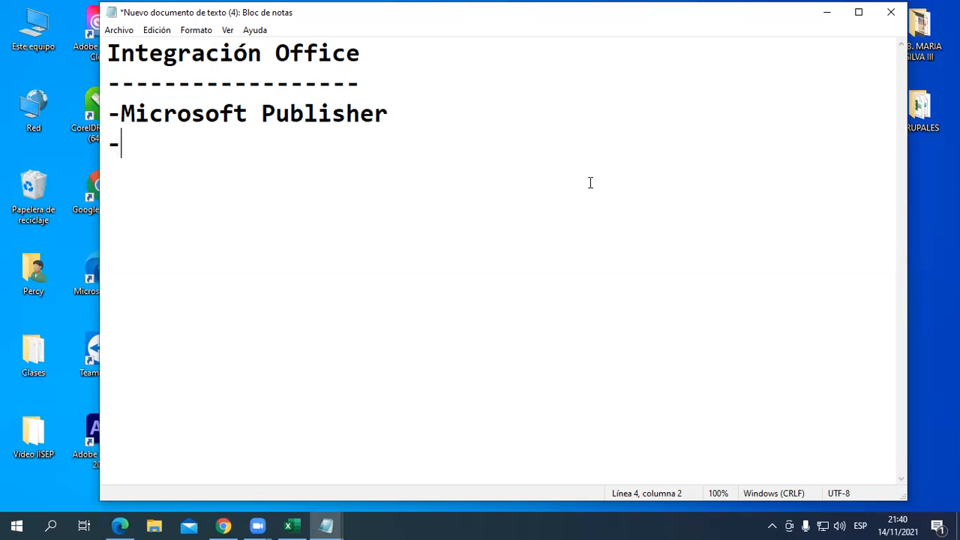
text(Microsoft Visio)
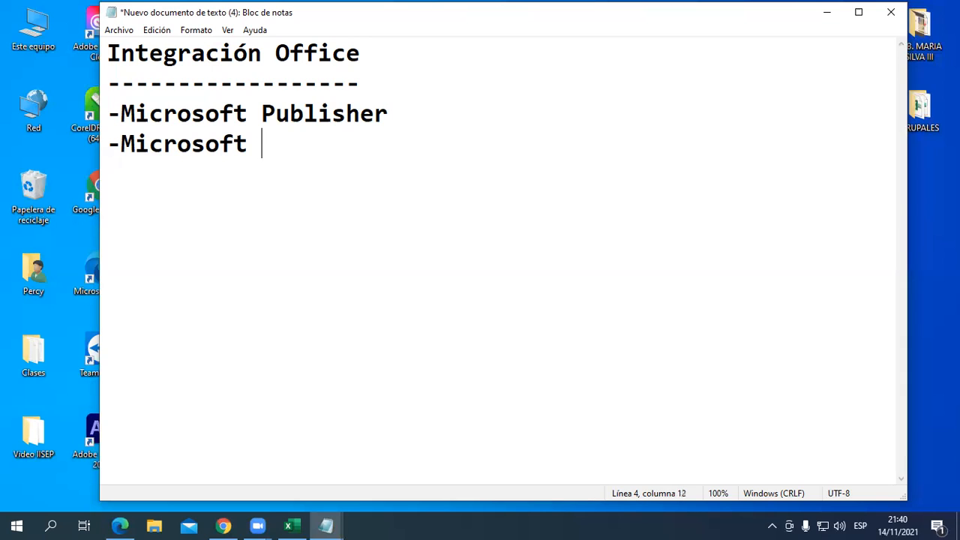
key(Return)
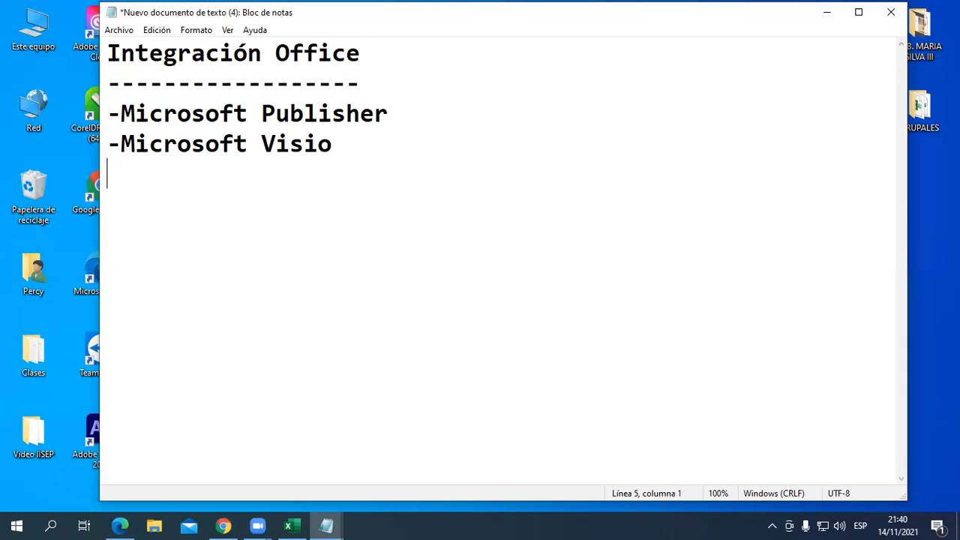